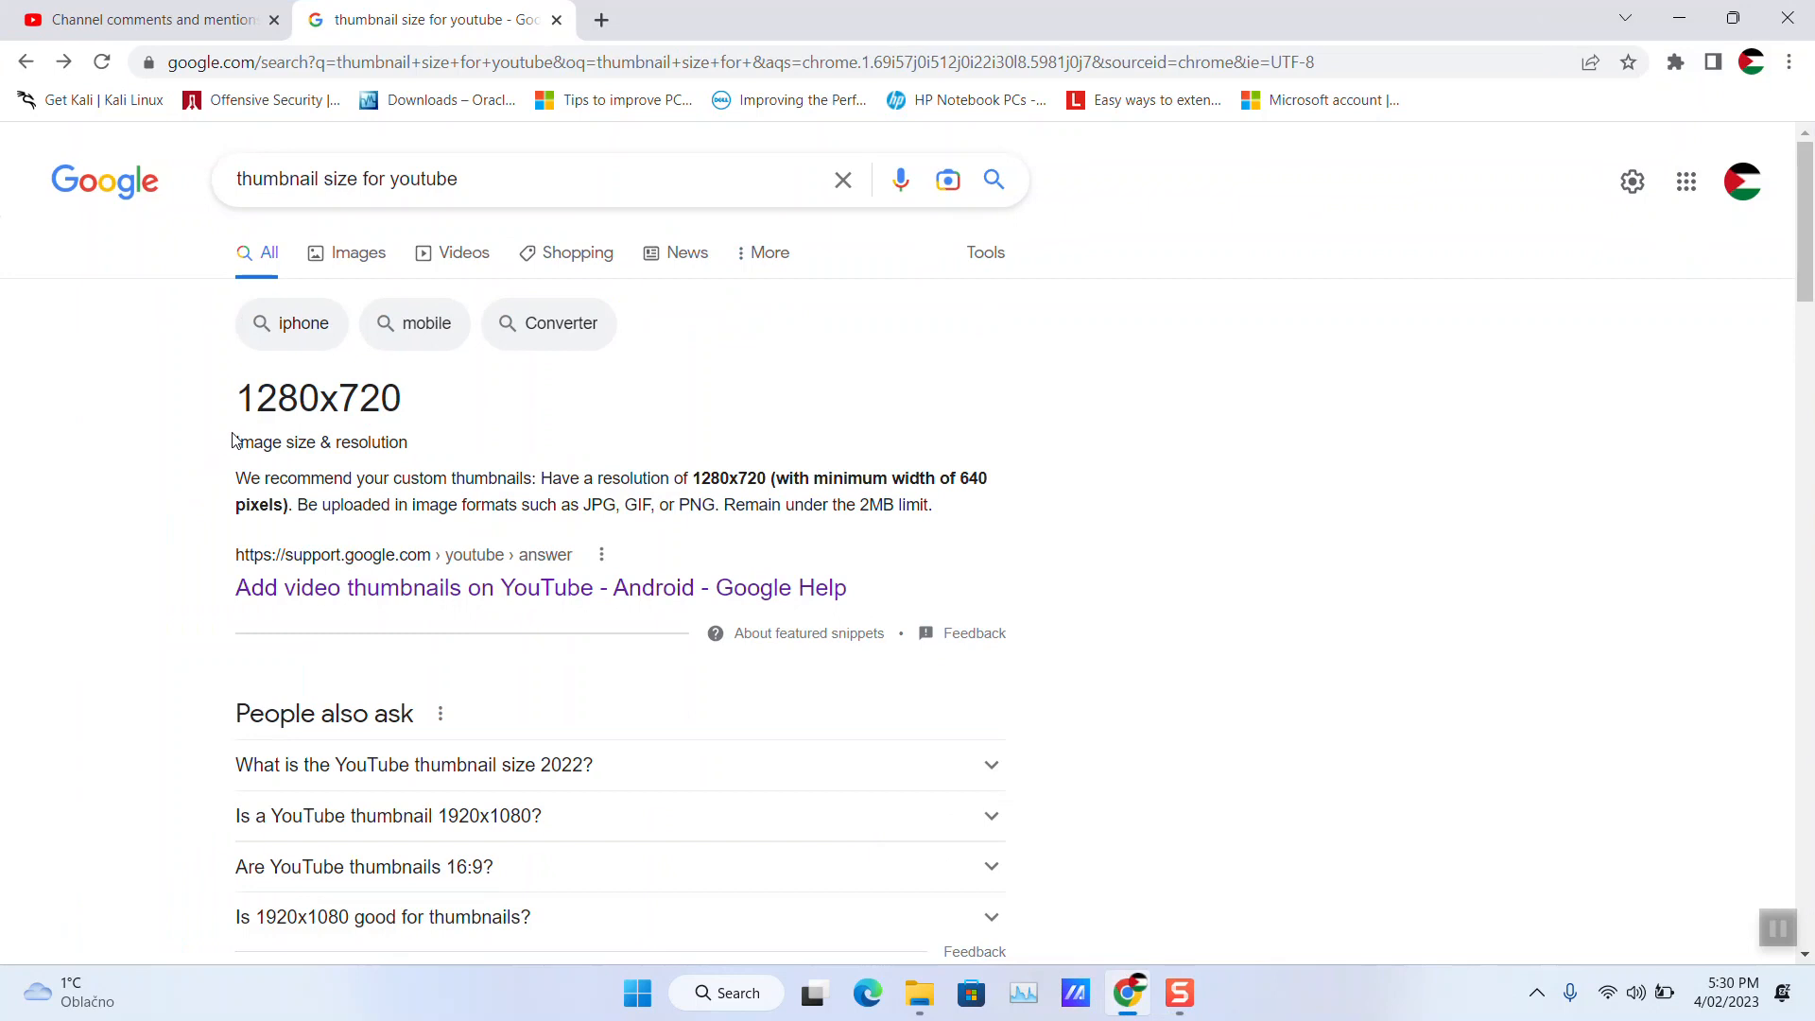
# Examine the recommended YouTube thumbnail resolution and file size limit in the featured search result
pyautogui.moveTo(239, 399); pyautogui.dragTo(403, 401)
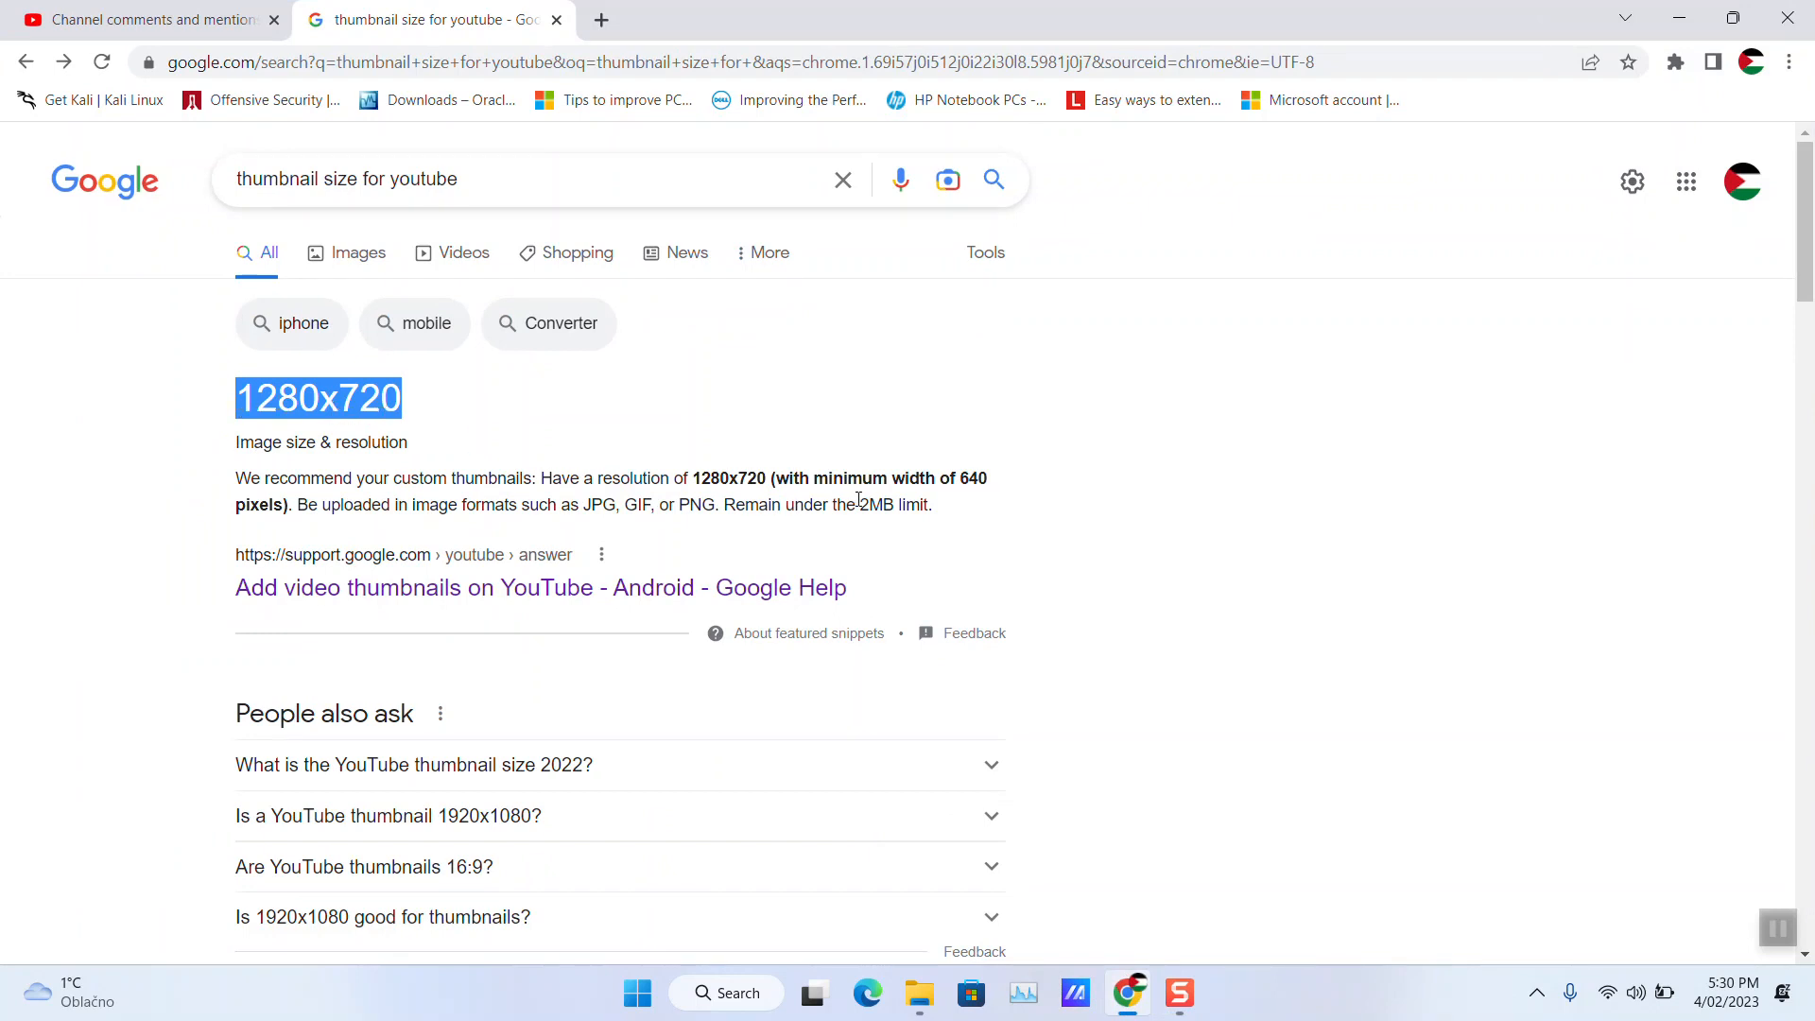
pyautogui.moveTo(858, 503); pyautogui.dragTo(896, 504)
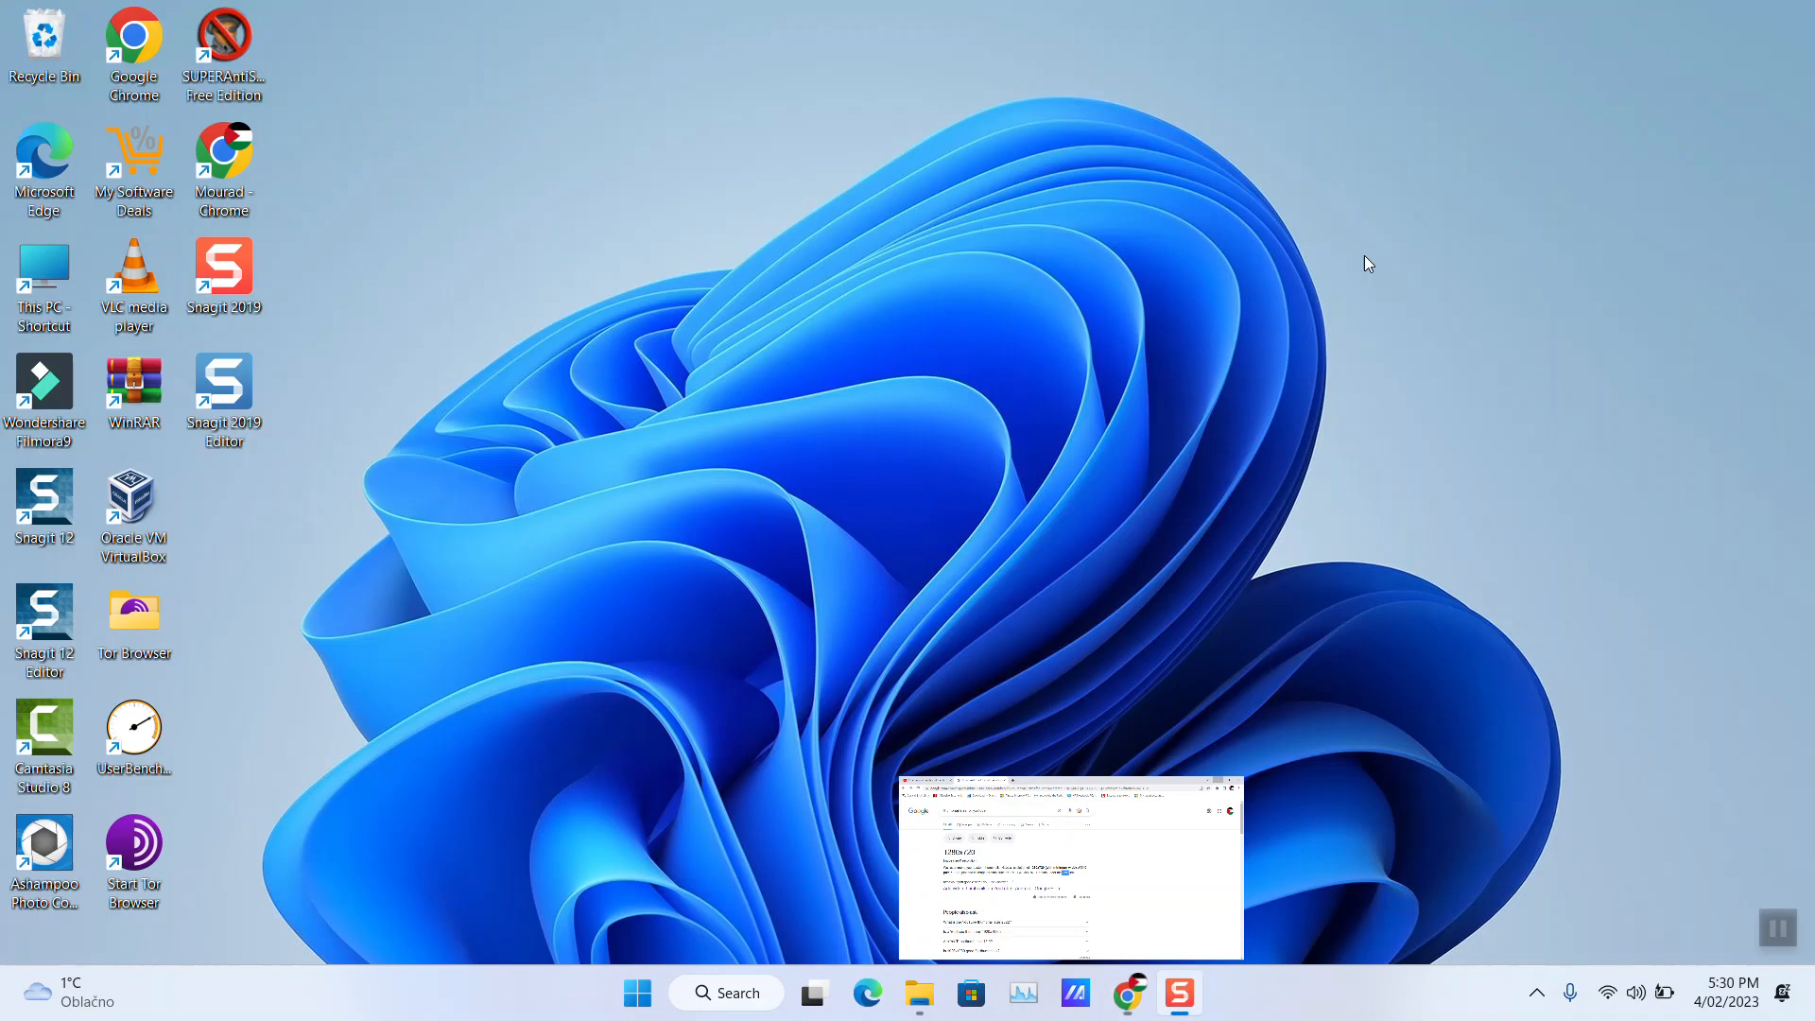
# Minimize the browser and launch Snagit 2019 Editor from the desktop
pyautogui.click(1679, 17)
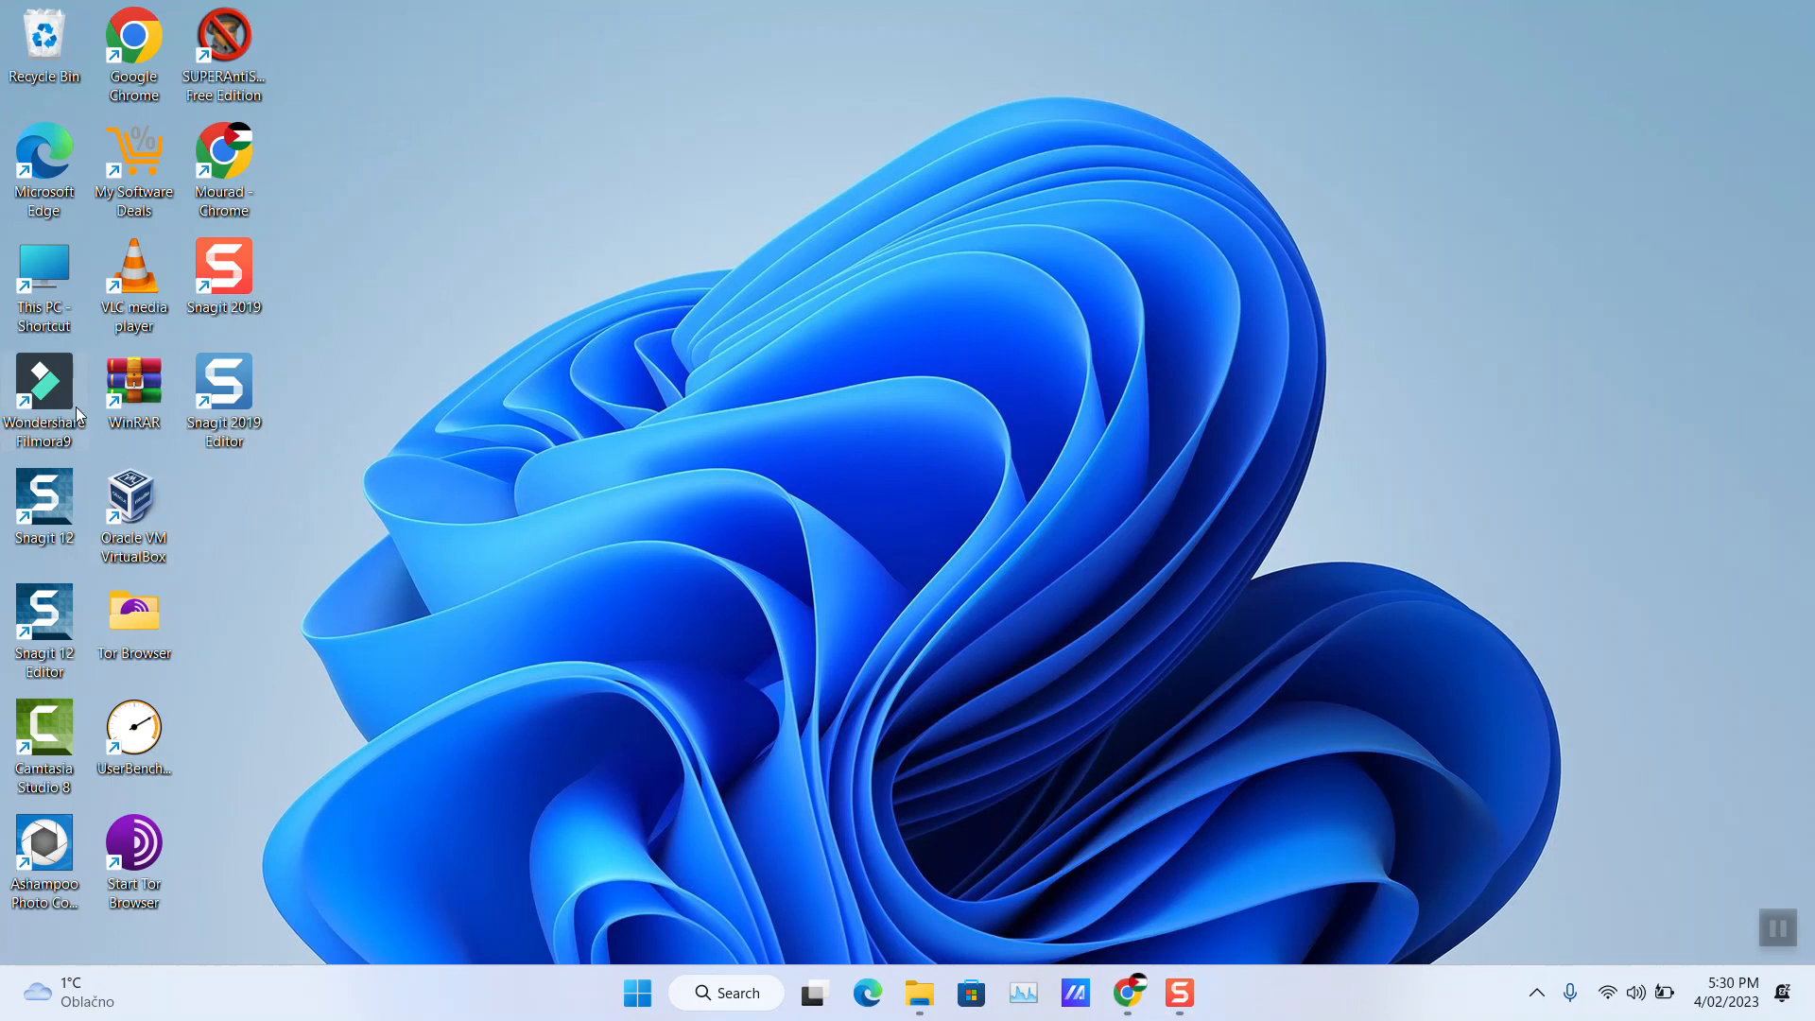
pyautogui.doubleClick(229, 397)
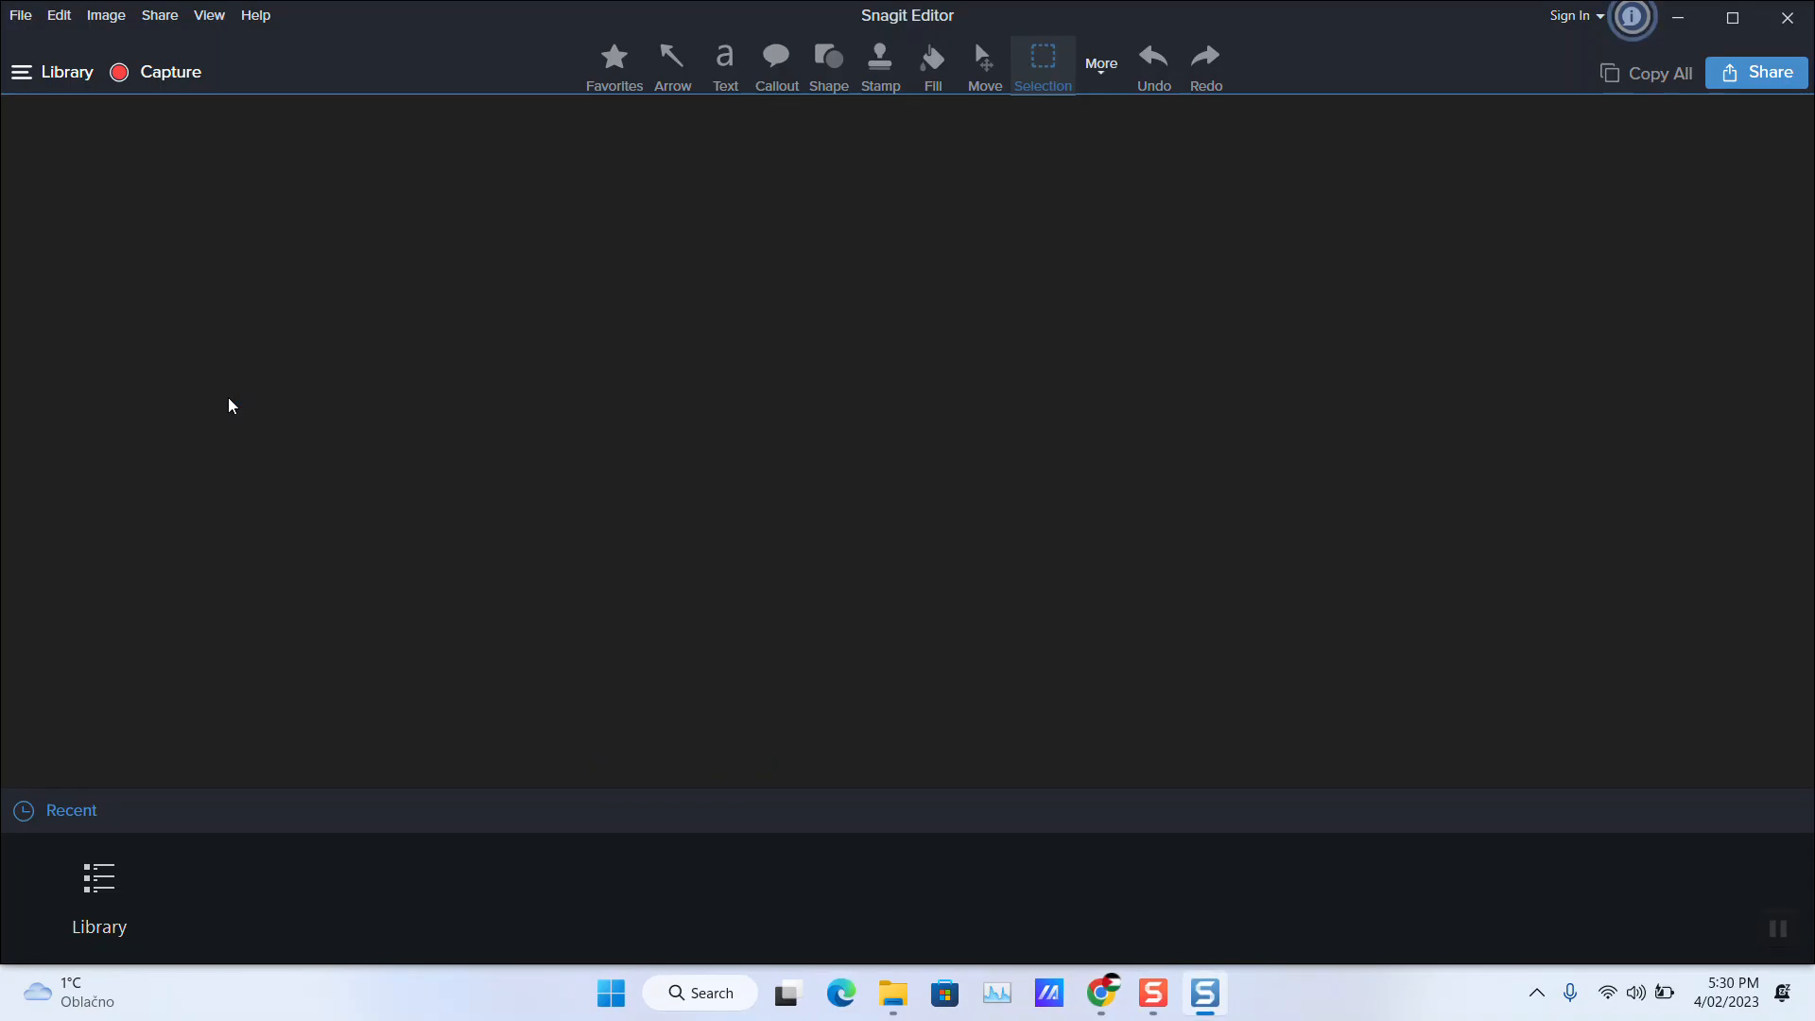
# Search Windows for "snagit editor" and dismiss the search
pyautogui.click(692, 992)
pyautogui.write('snagit')
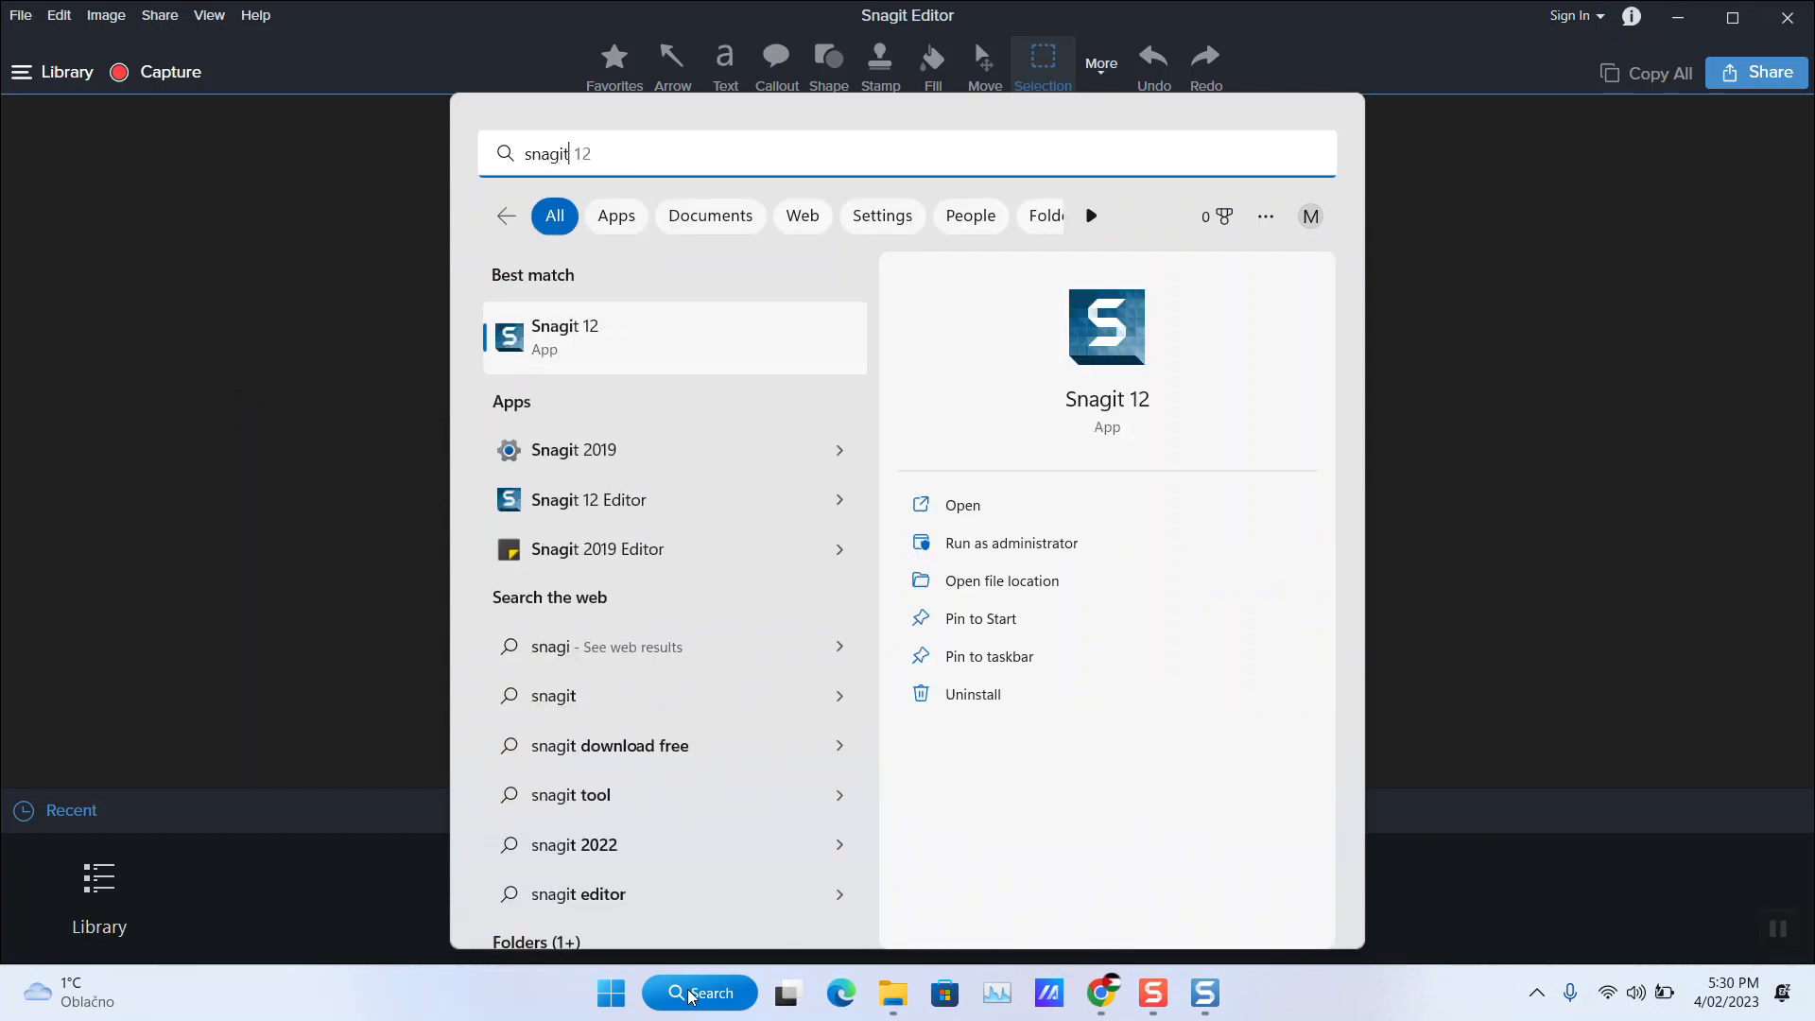
pyautogui.write(' editor')
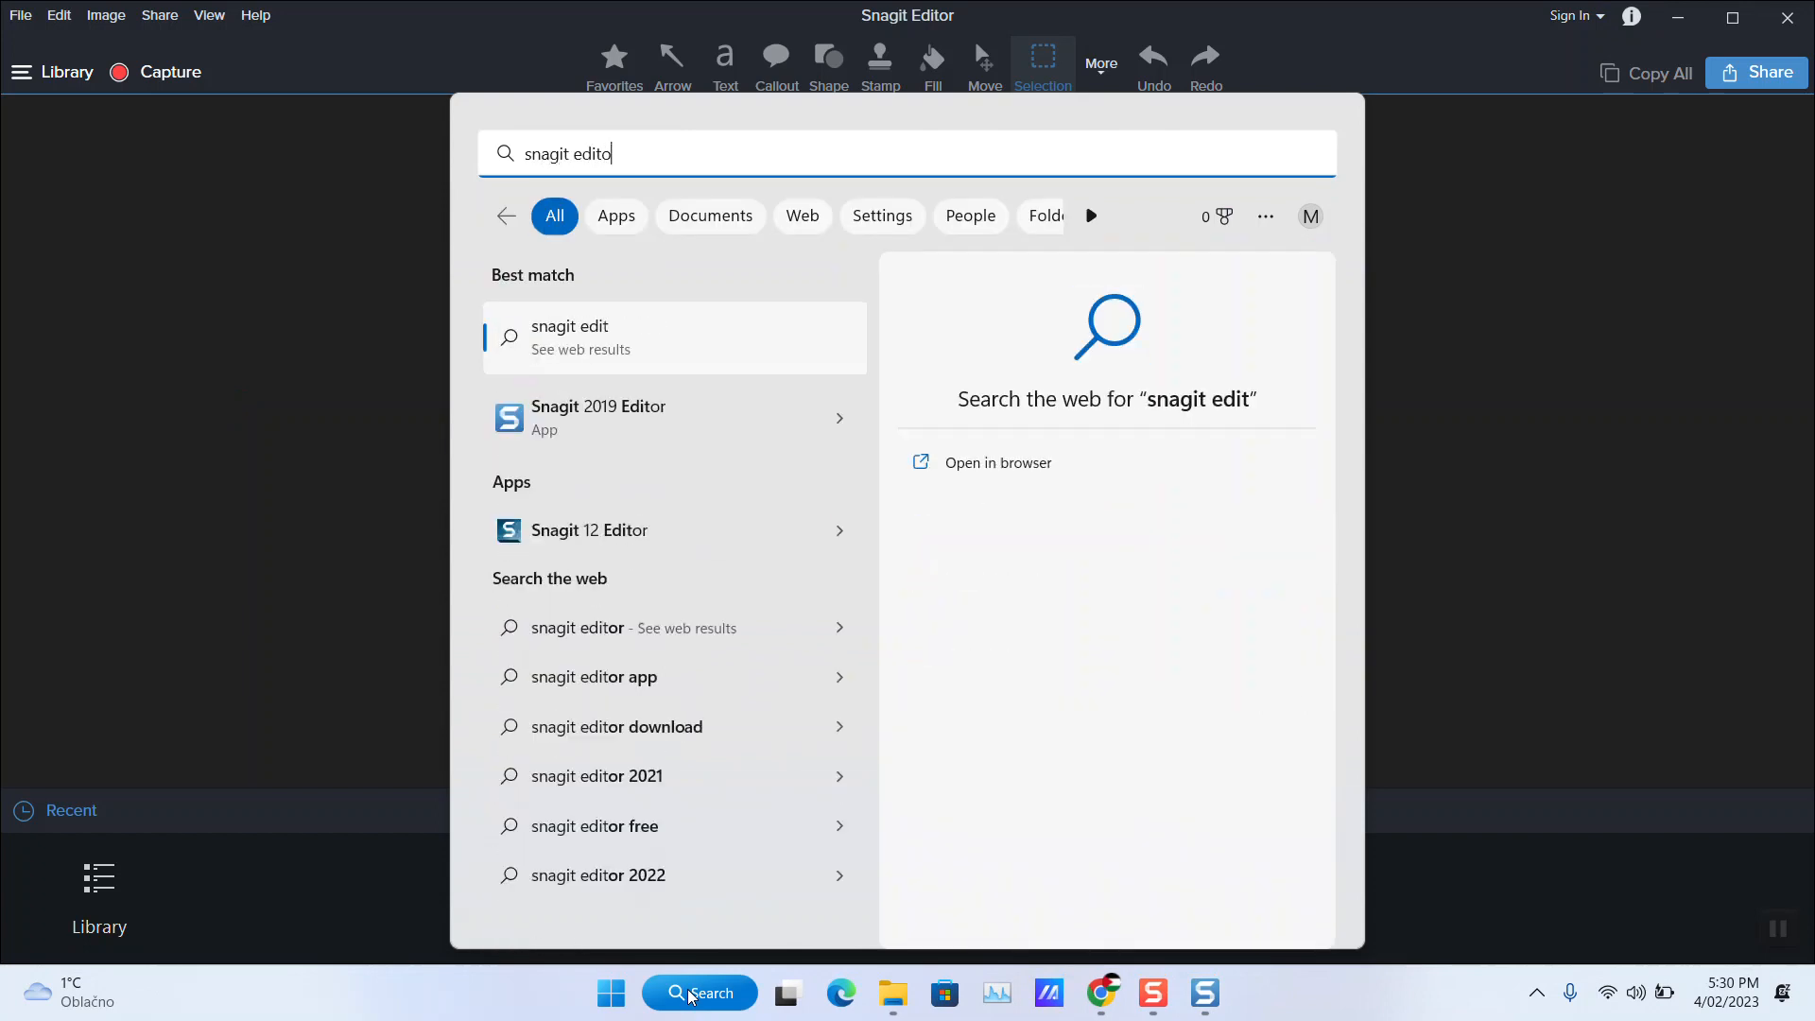
pyautogui.click(378, 33)
# Create a new 1280 x 720 px image with a transparent background
pyautogui.click(19, 15)
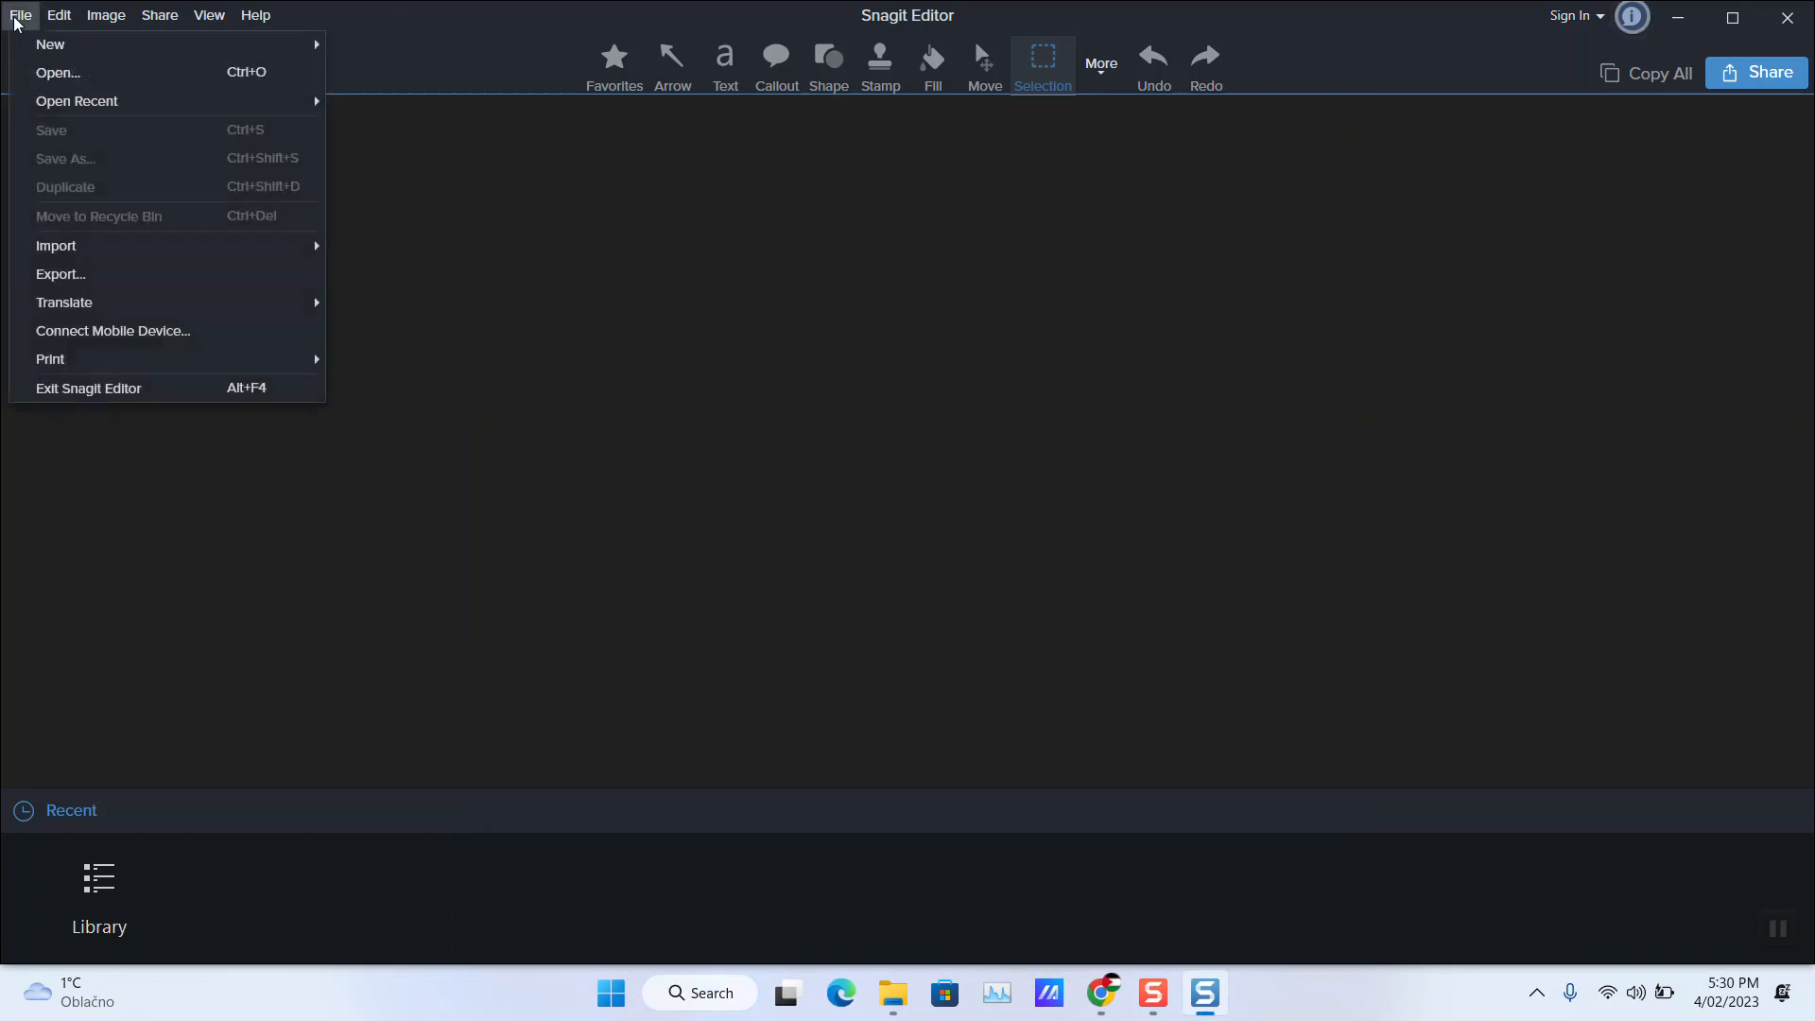
pyautogui.click(365, 52)
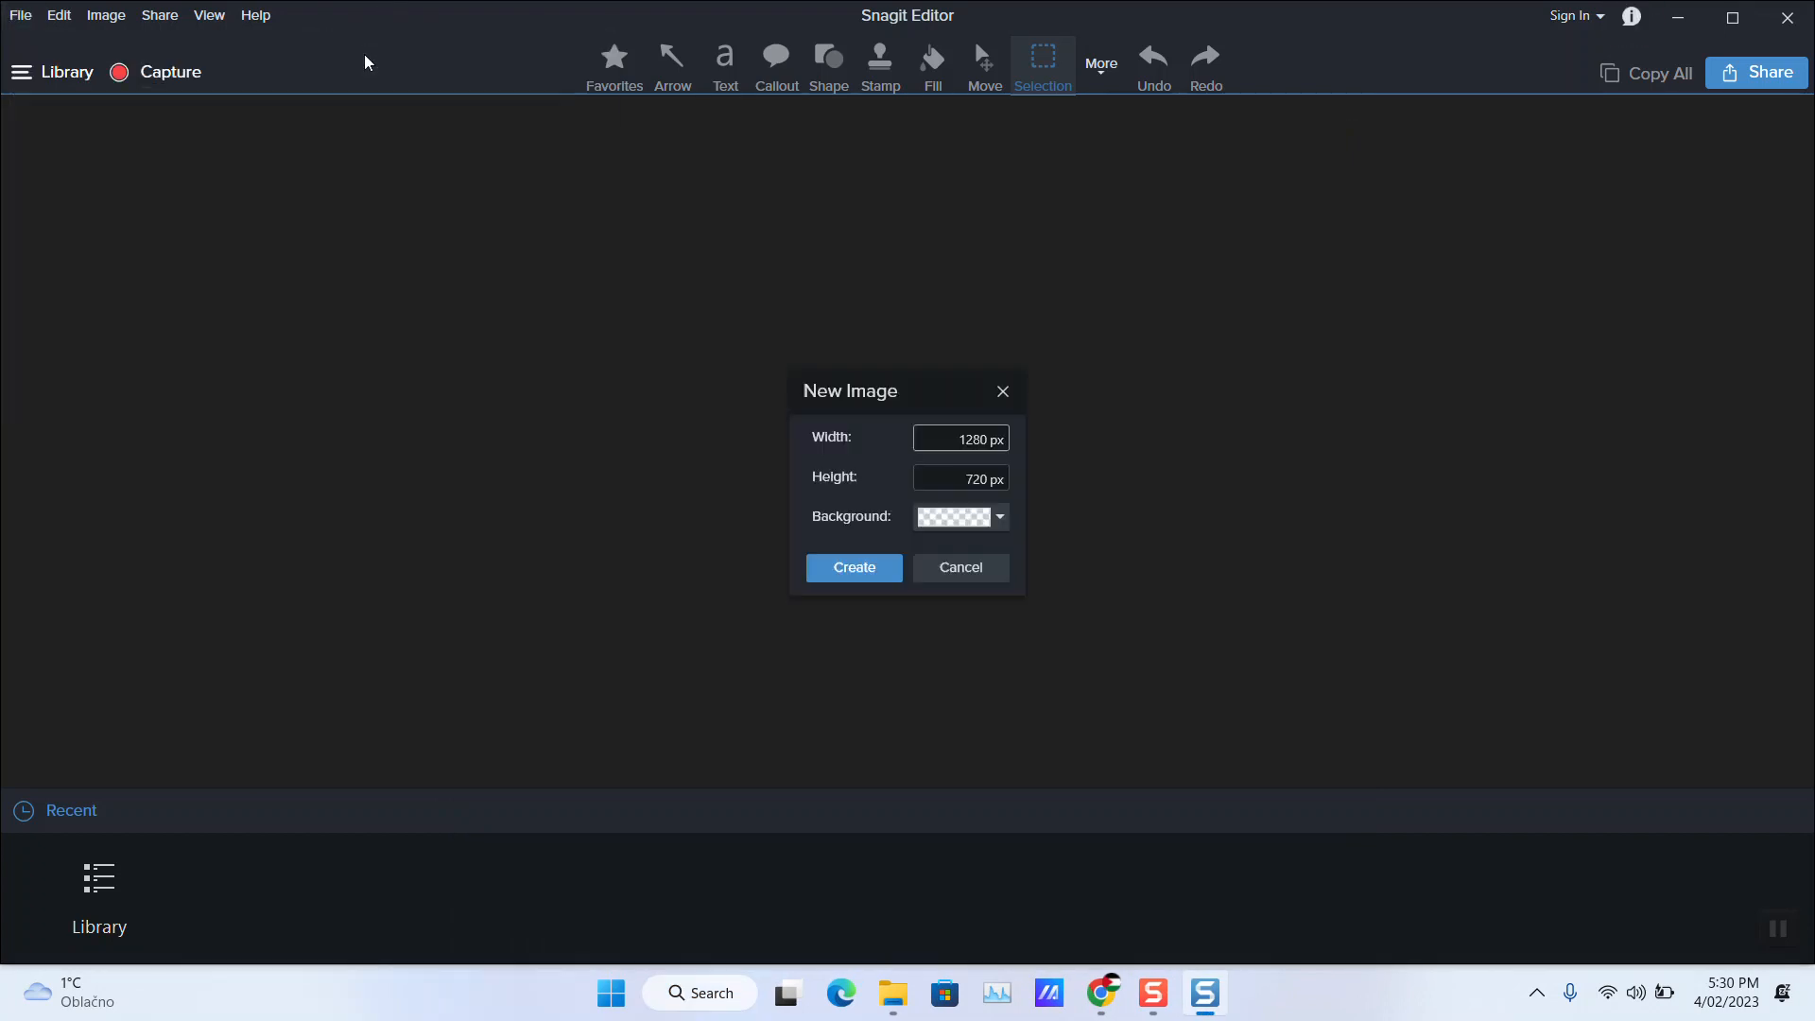
pyautogui.click(836, 568)
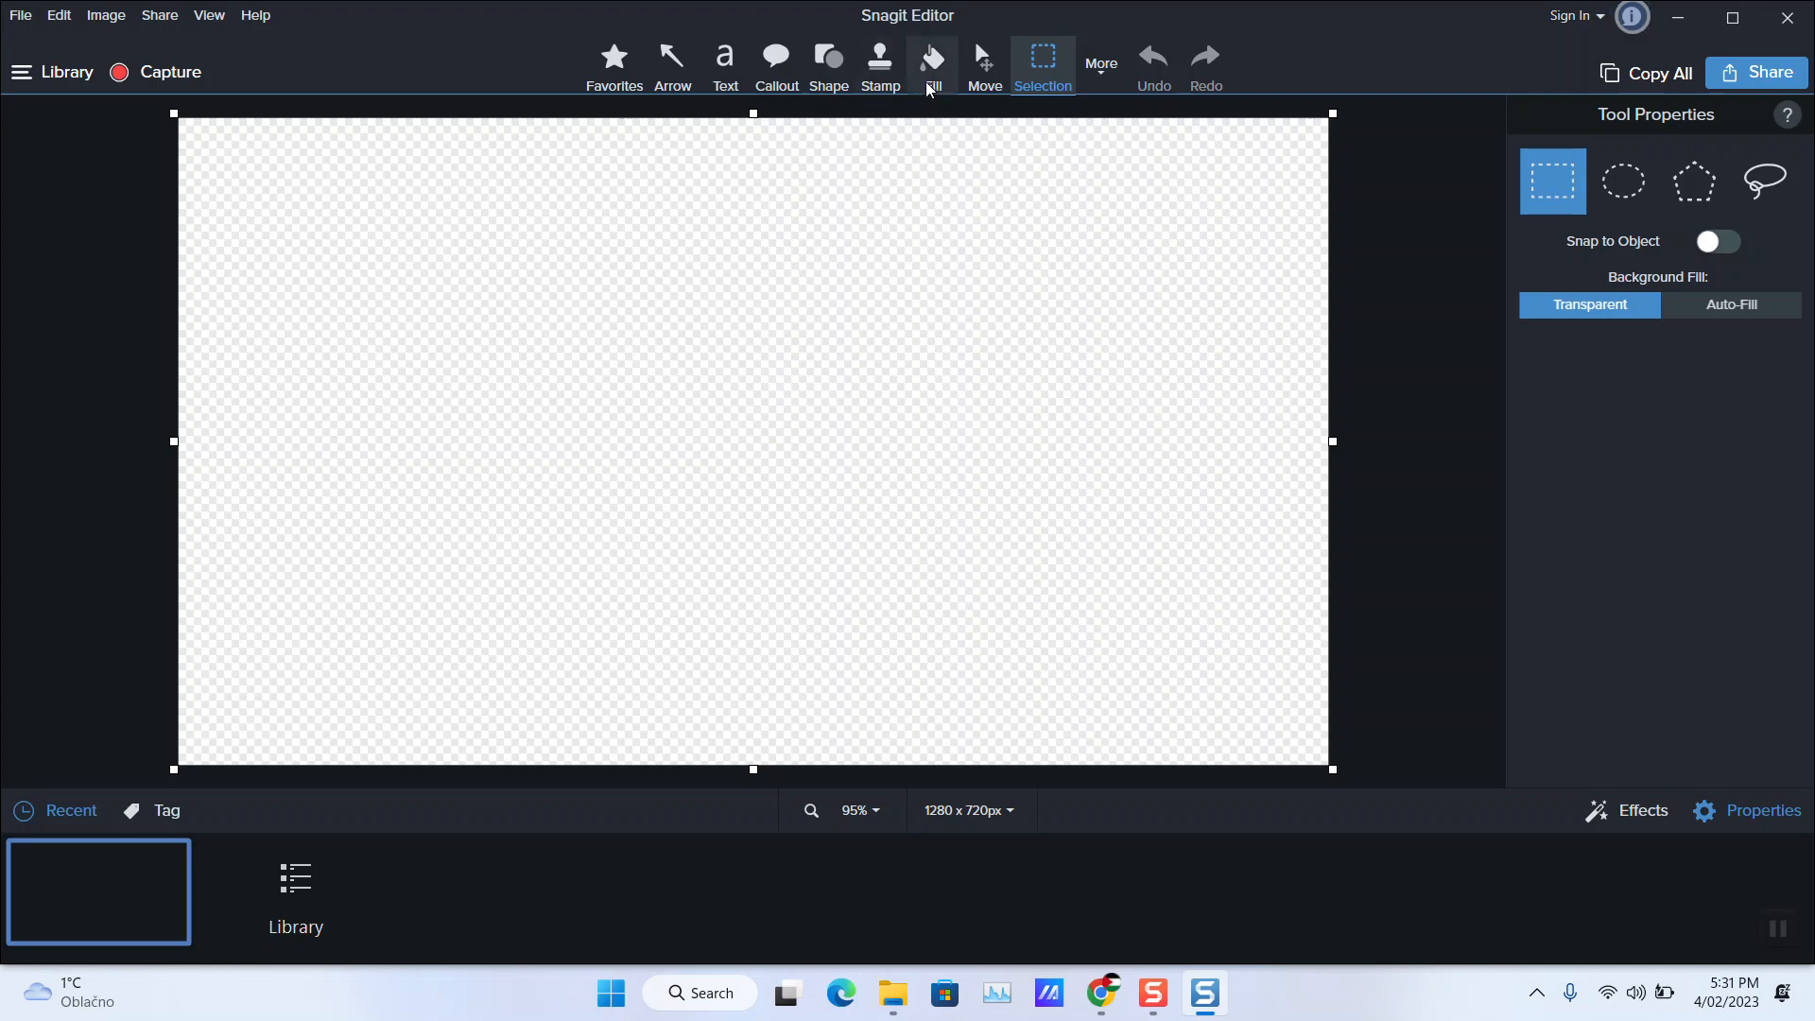
# Check the new image's width and height in its resize settings without changing them
pyautogui.click(929, 88)
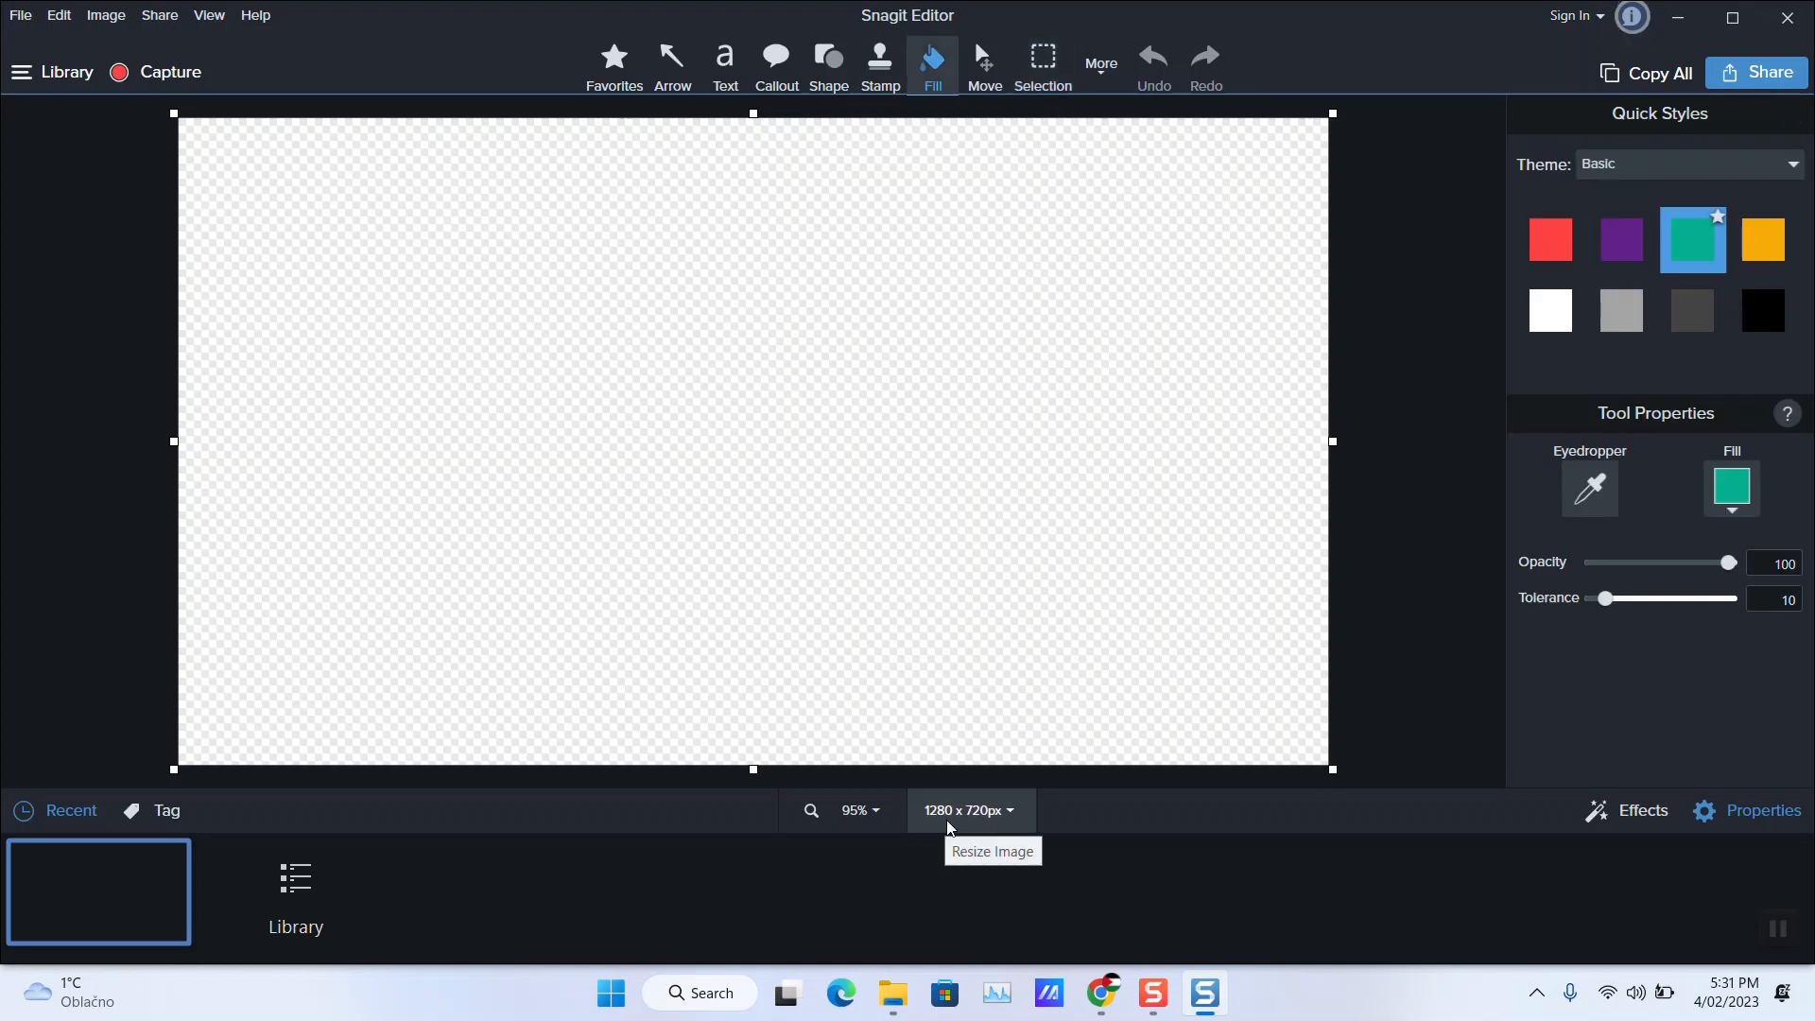
pyautogui.click(1006, 814)
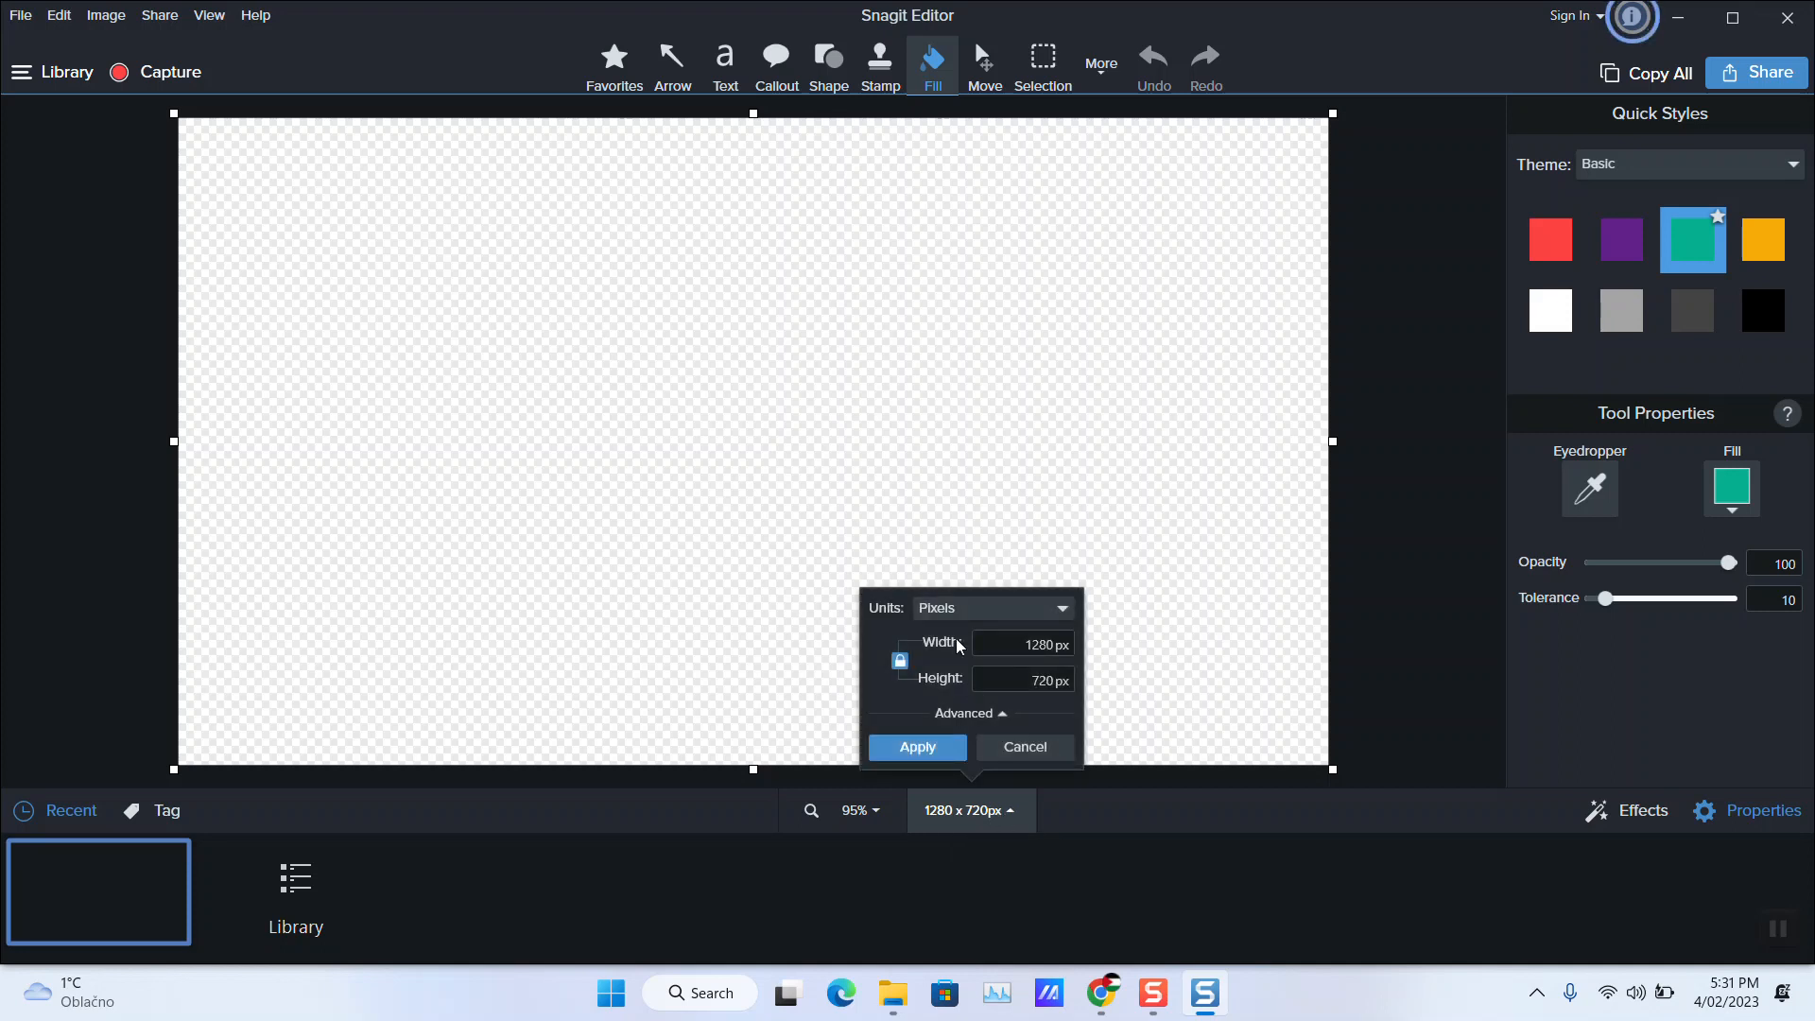
pyautogui.click(1643, 677)
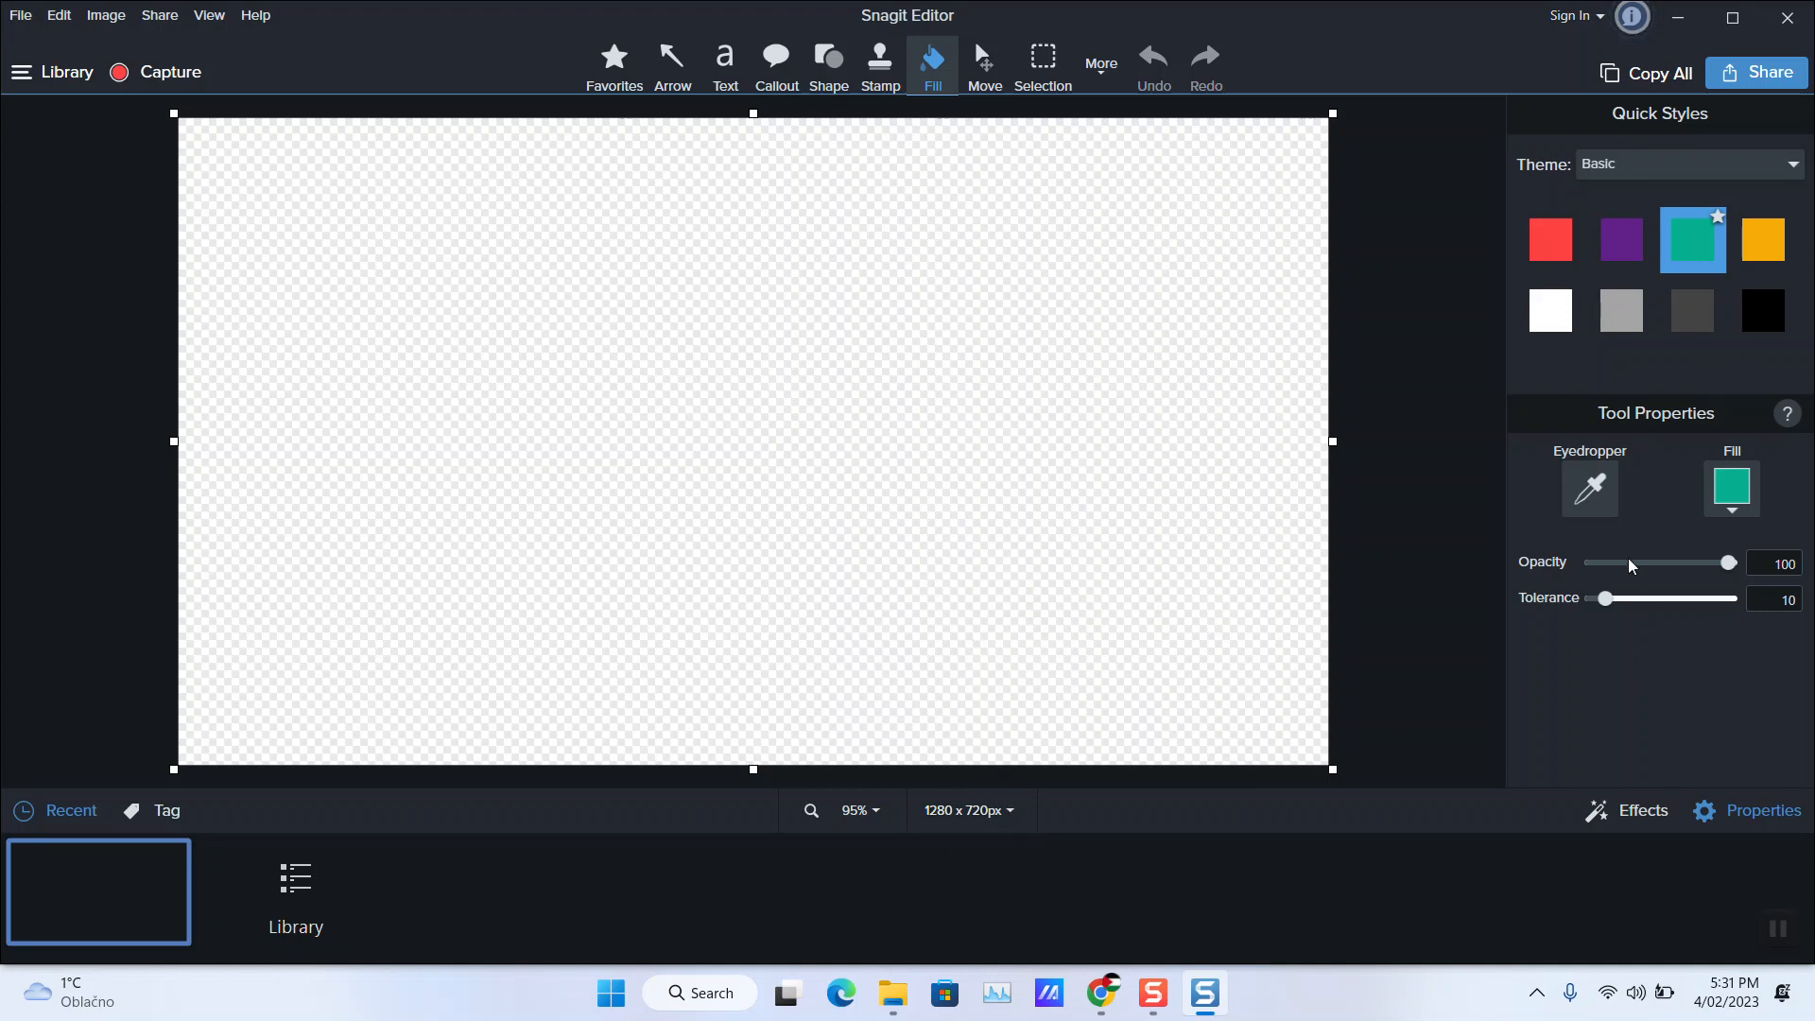
# Fill the entire blank canvas with purple using the Fill tool
pyautogui.click(1730, 496)
pyautogui.click(934, 72)
pyautogui.click(1732, 487)
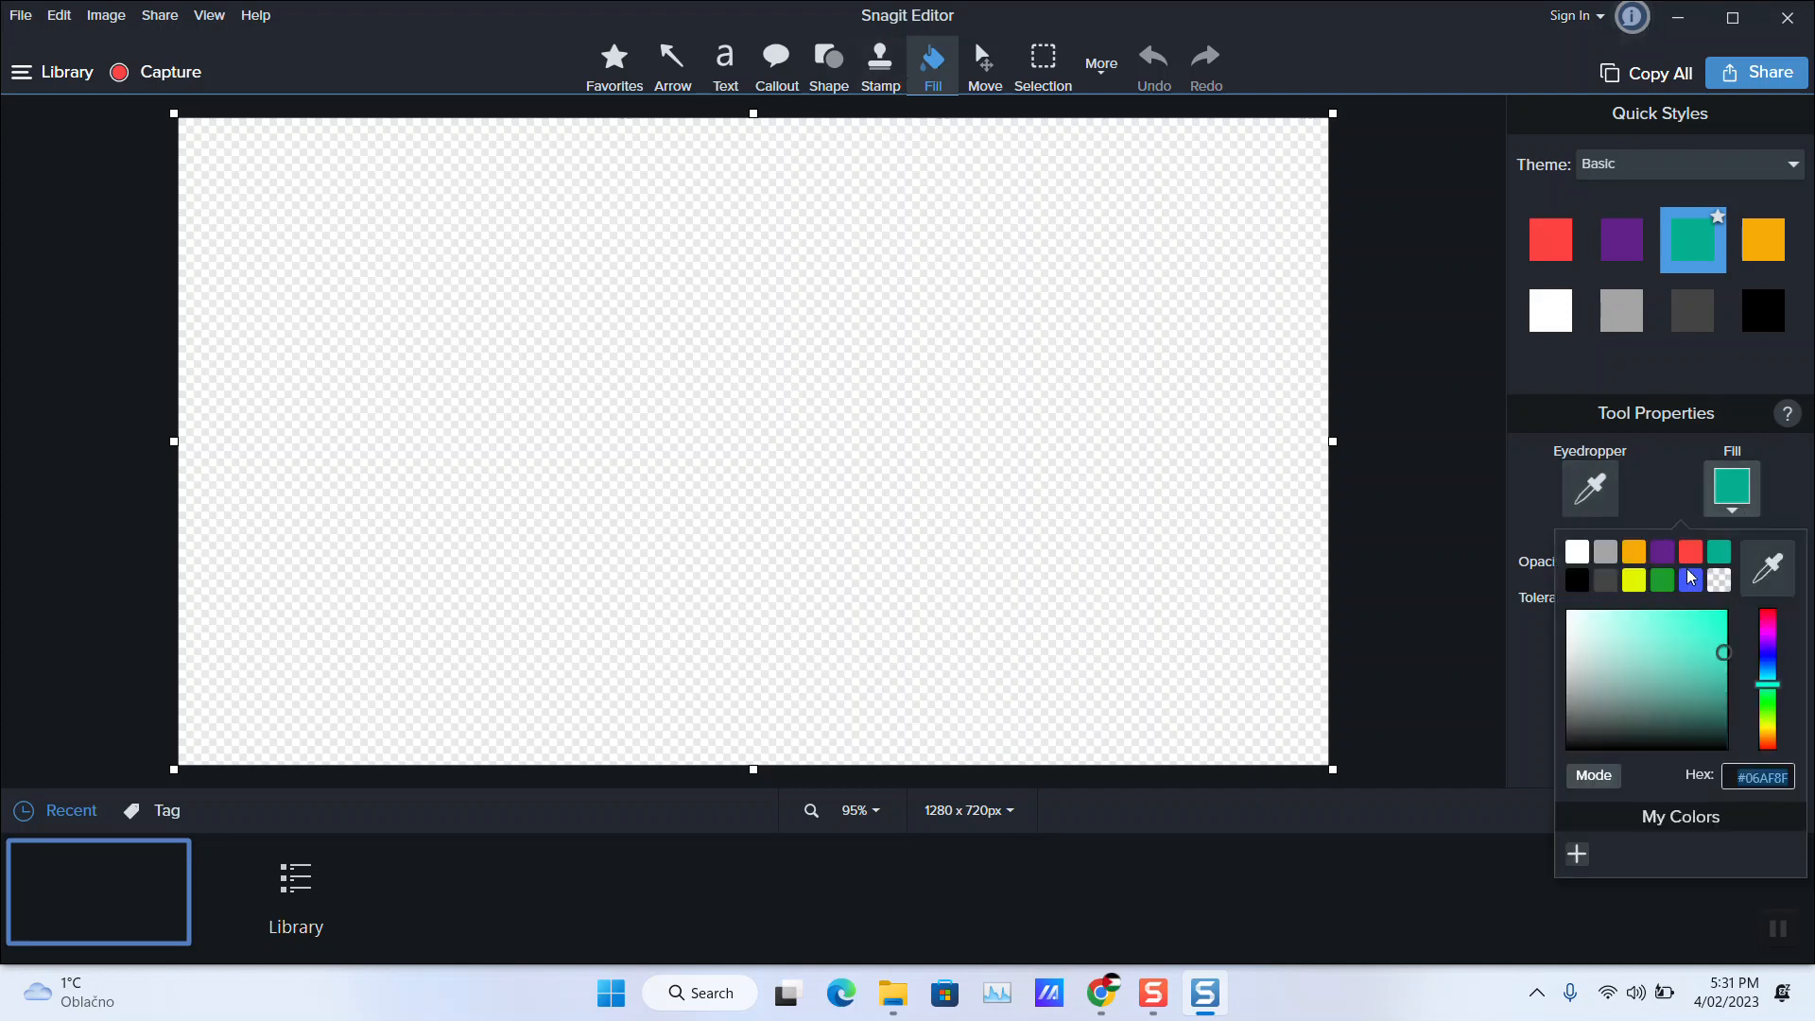
pyautogui.click(1662, 553)
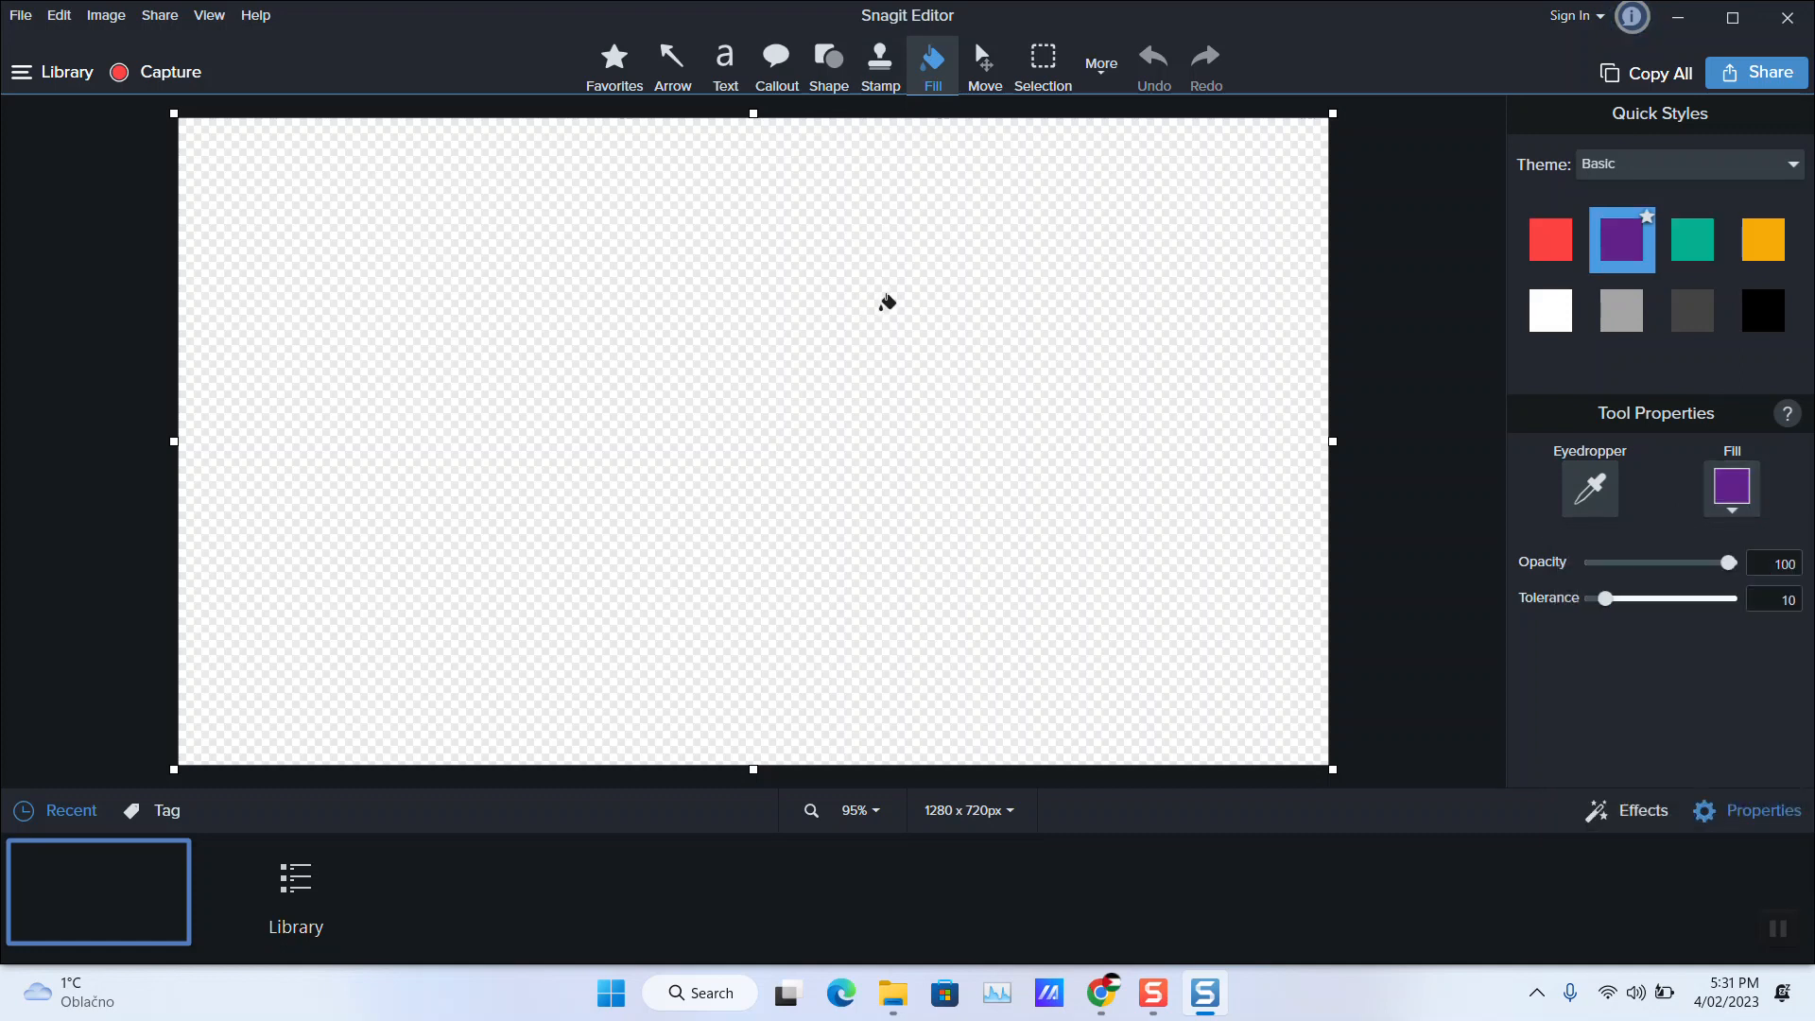
pyautogui.click(891, 299)
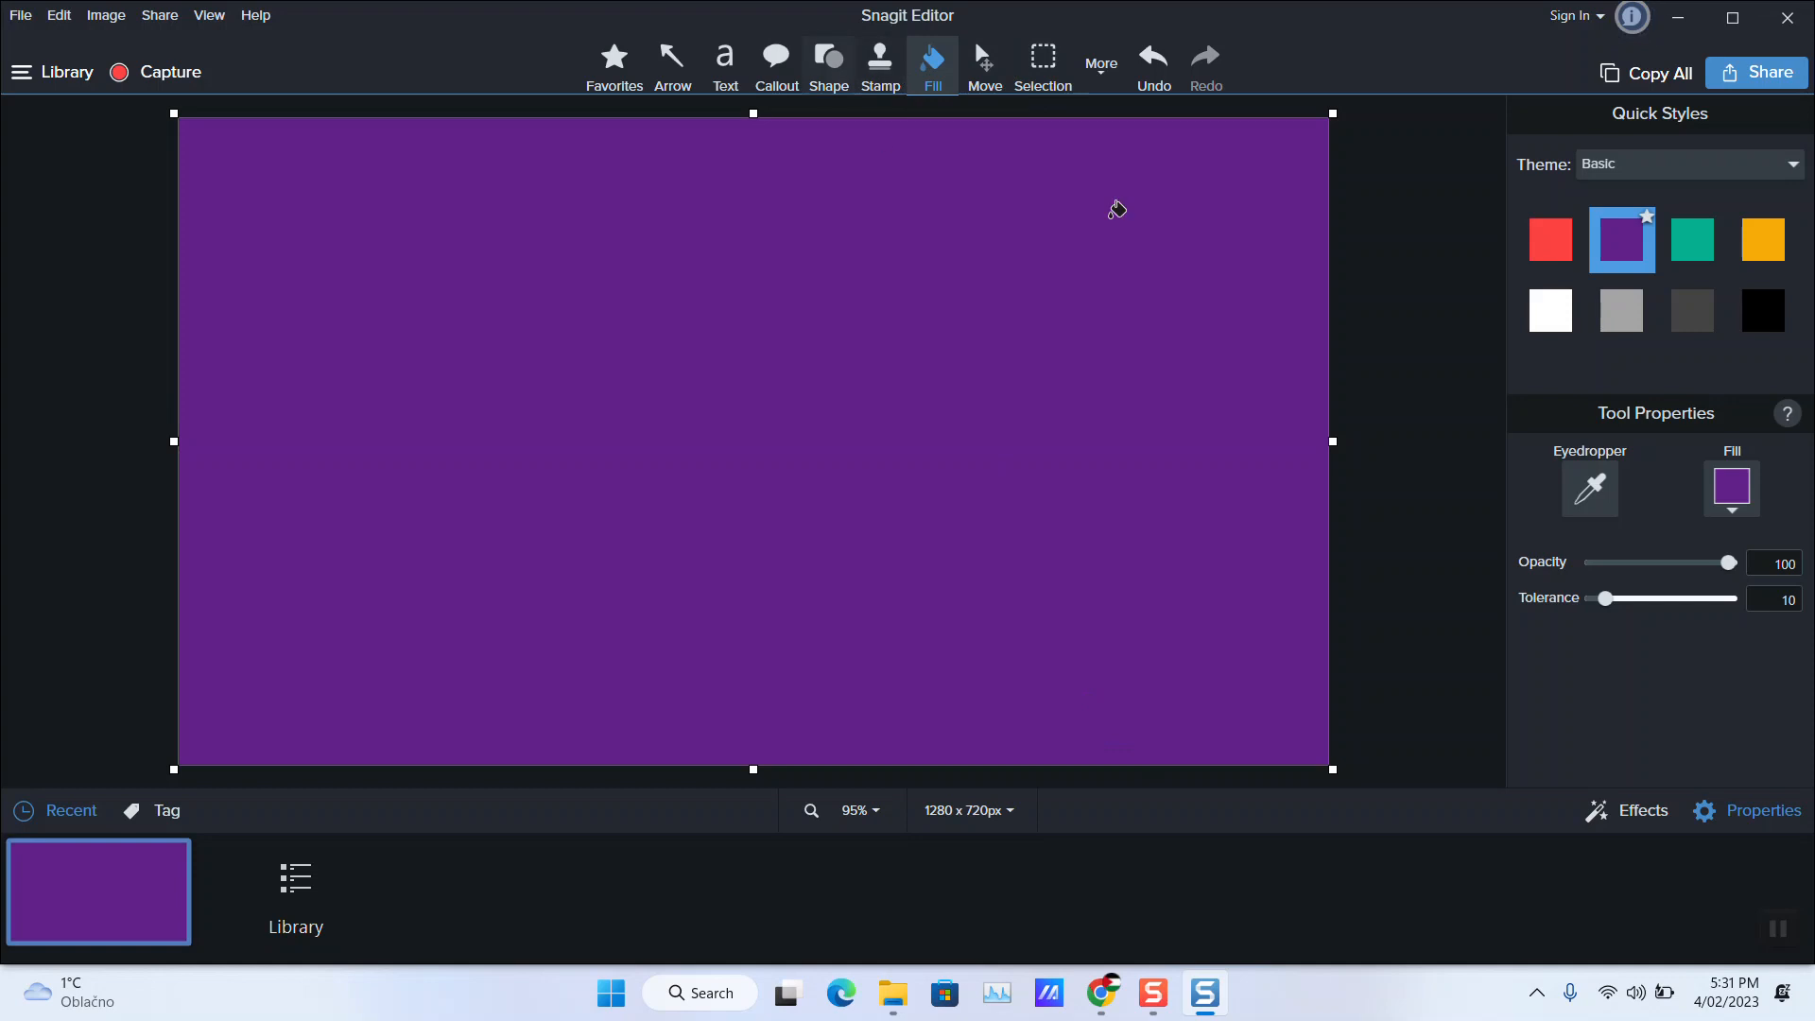
# Open the windows-10-wallpaper image from the Video 2023 (E:) drive, and return to the purple canvas
pyautogui.click(20, 15)
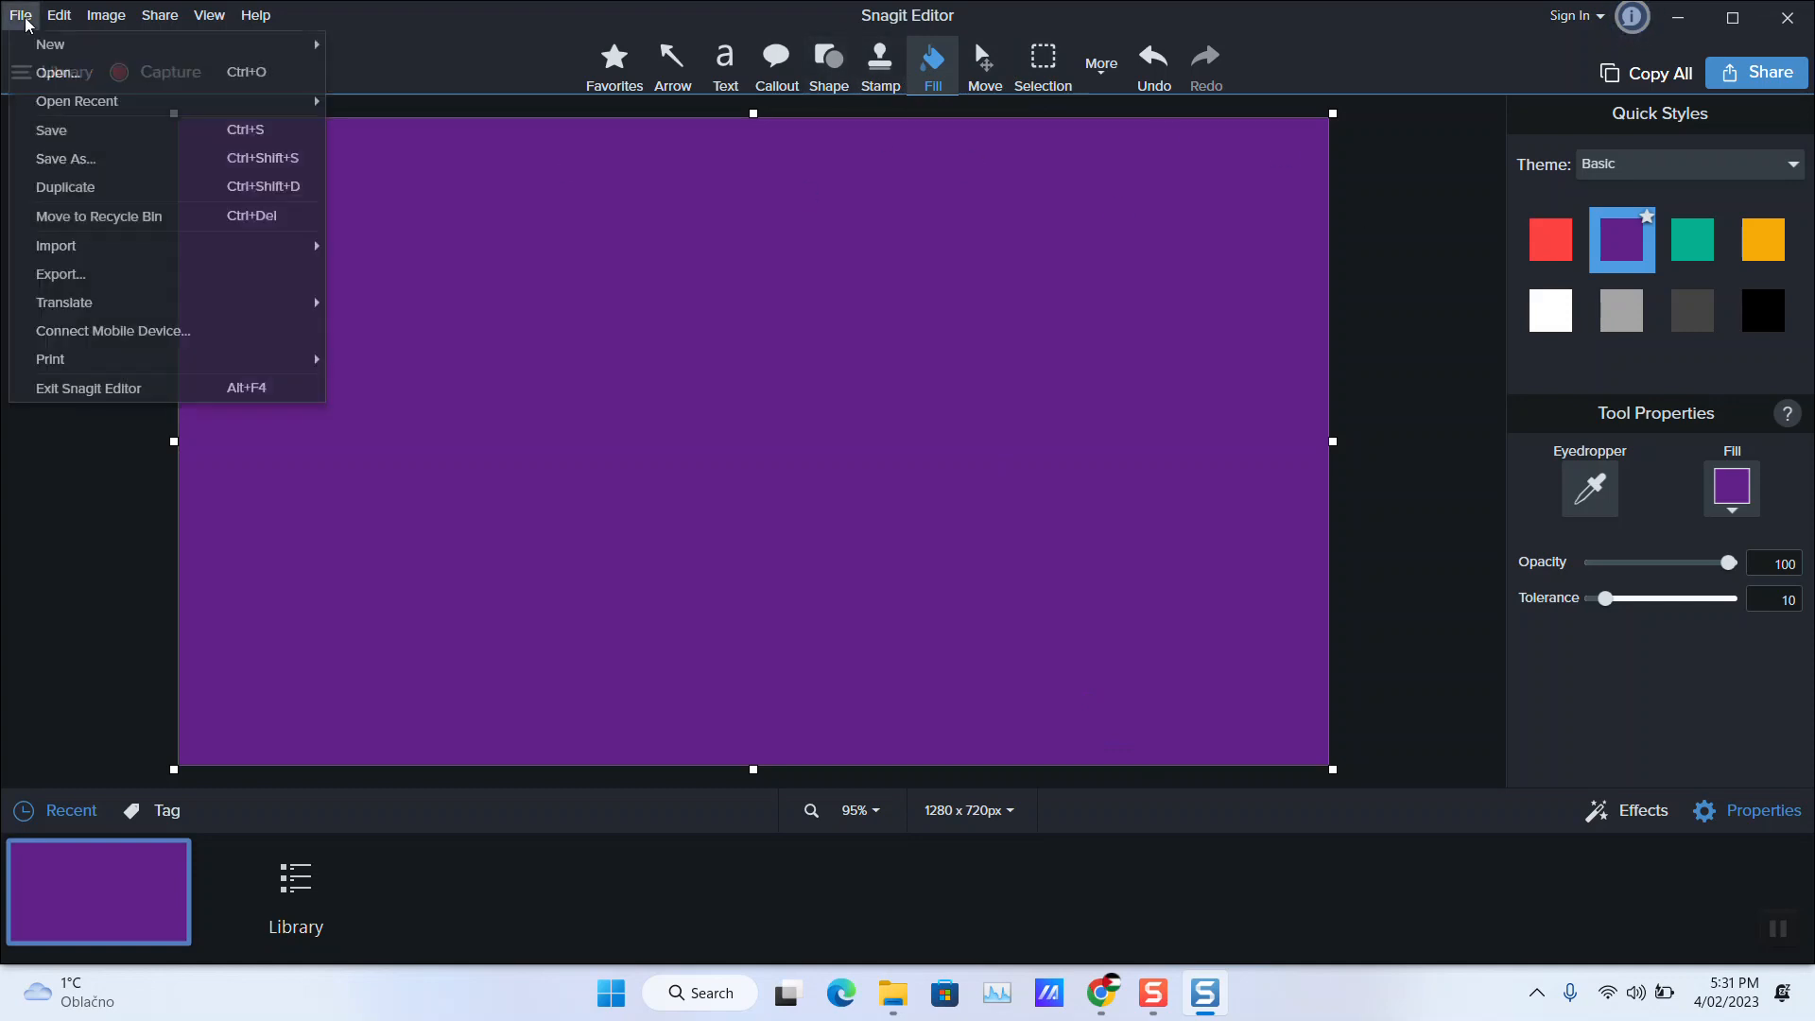
pyautogui.click(62, 76)
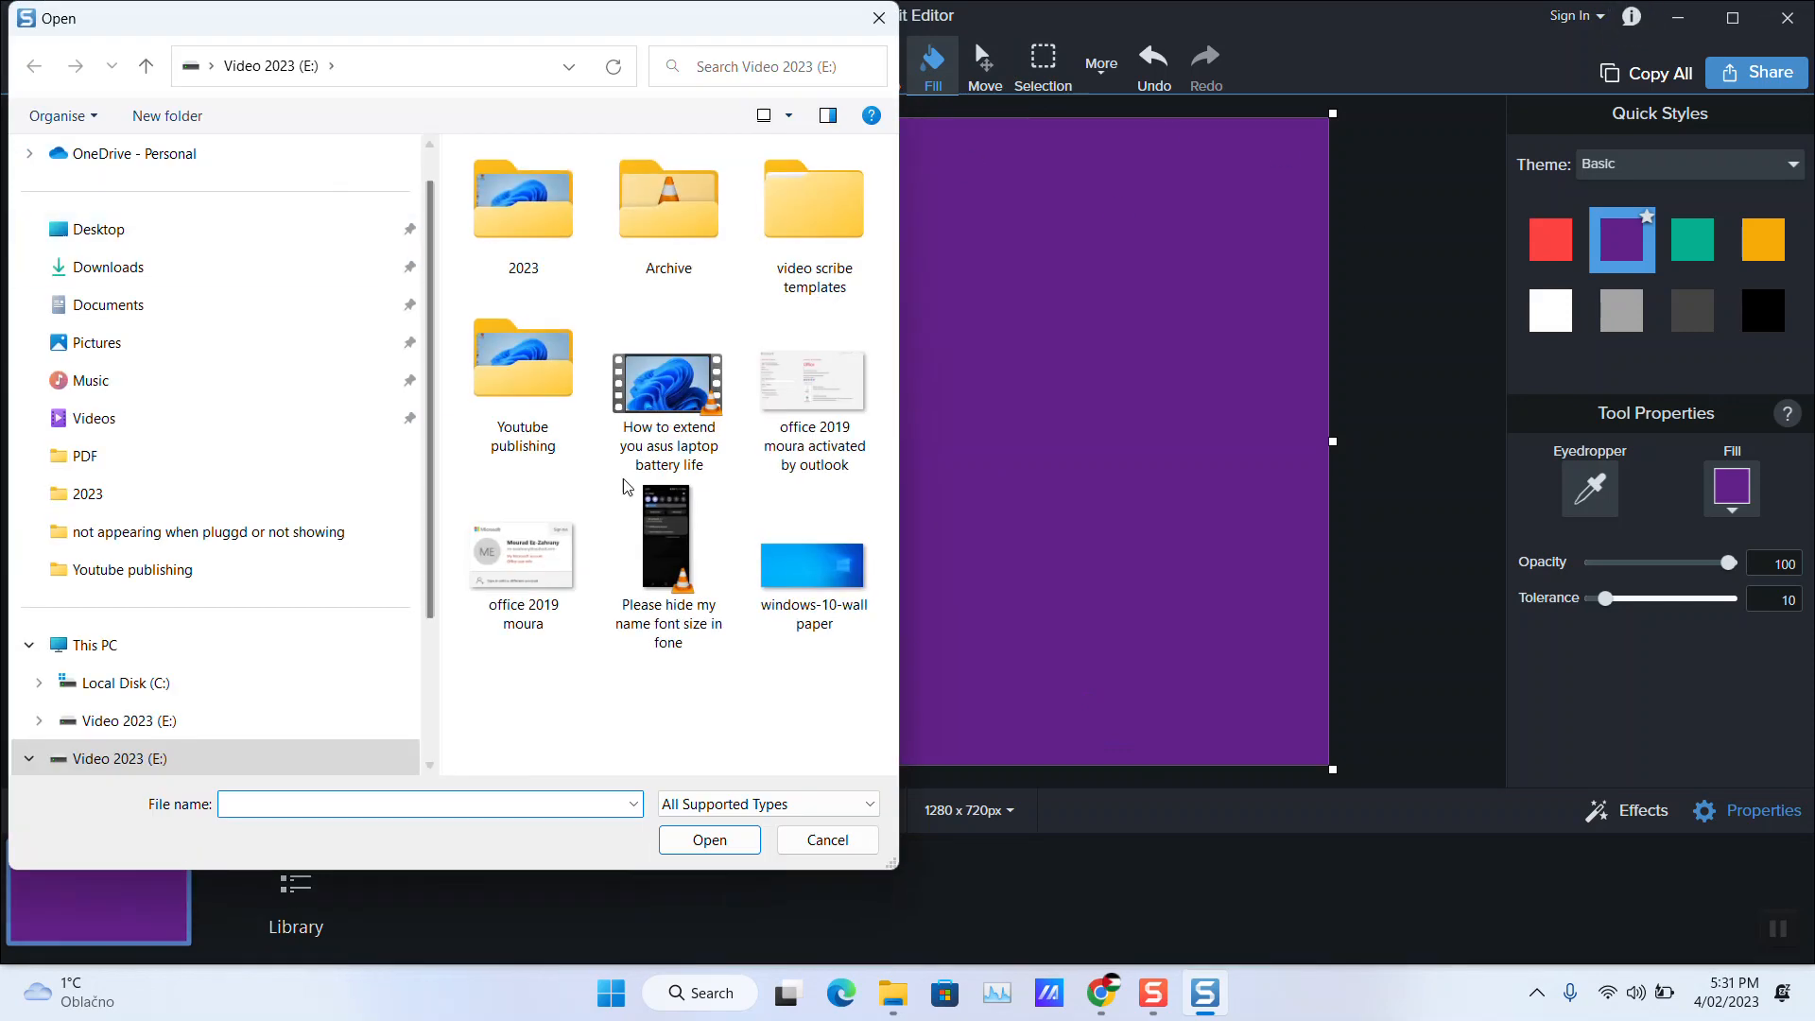
pyautogui.click(812, 581)
pyautogui.click(711, 841)
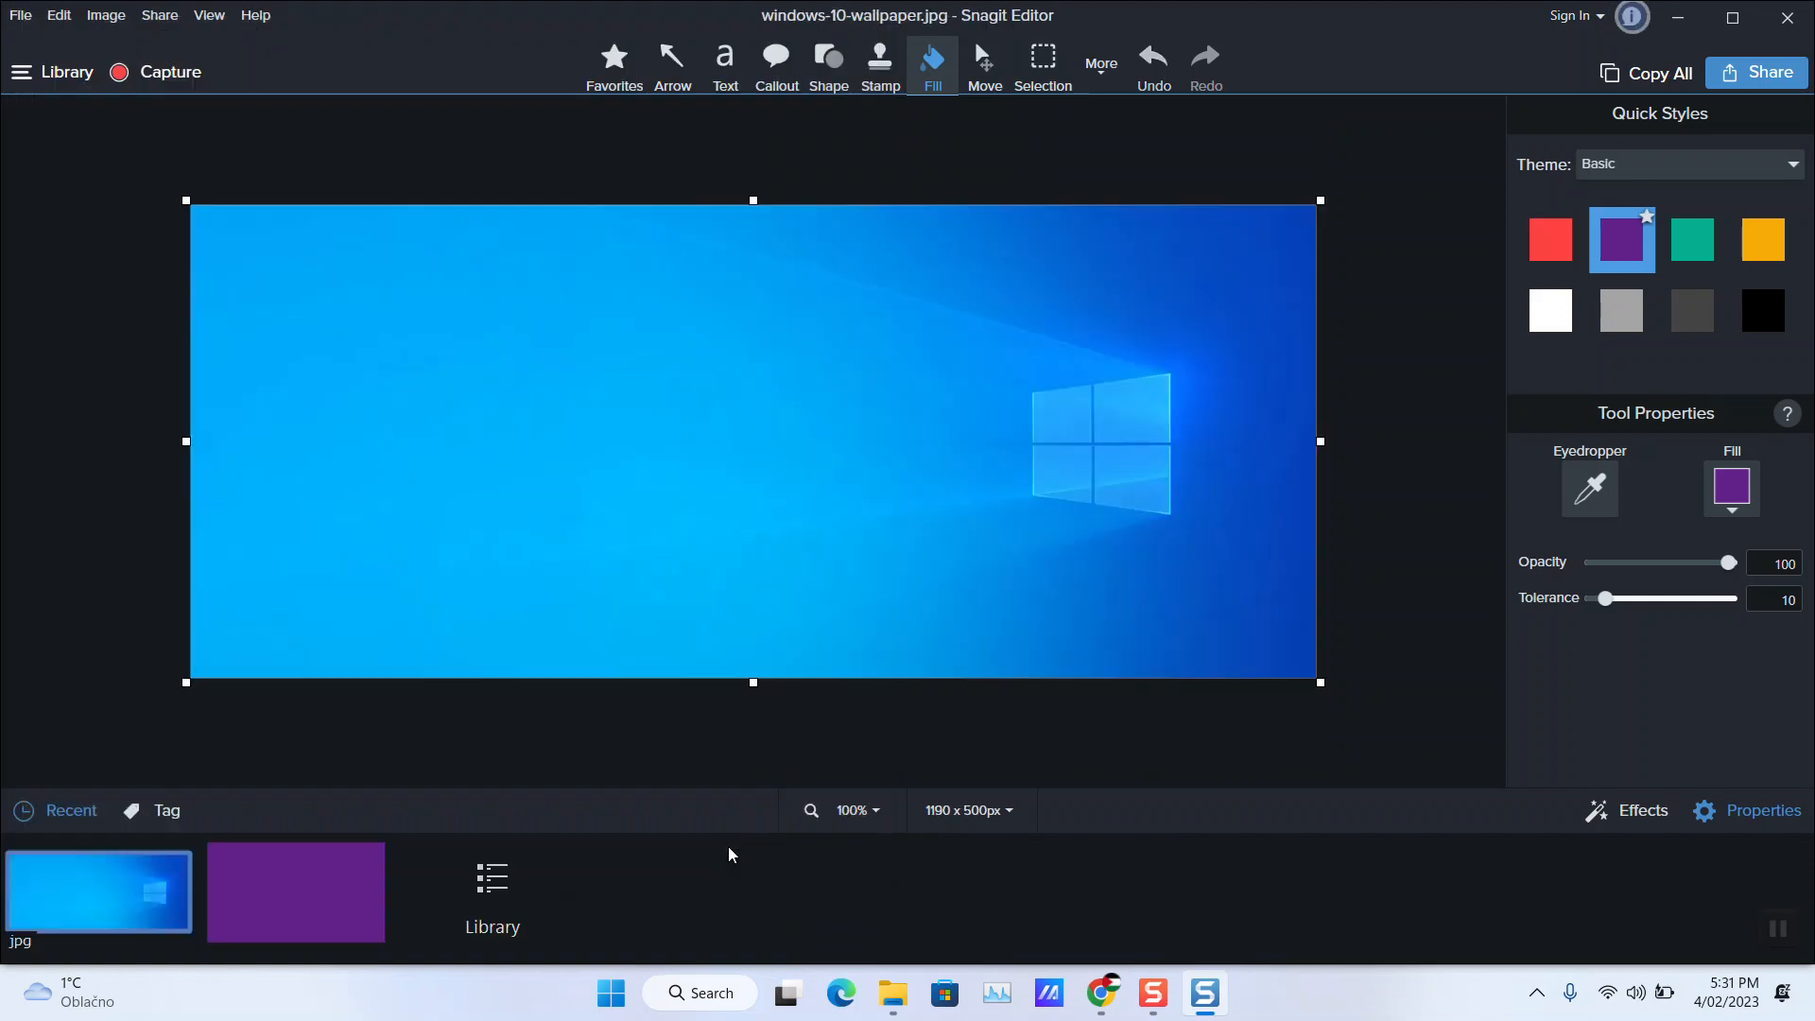
pyautogui.moveTo(162, 899); pyautogui.dragTo(38, 879)
pyautogui.click(257, 897)
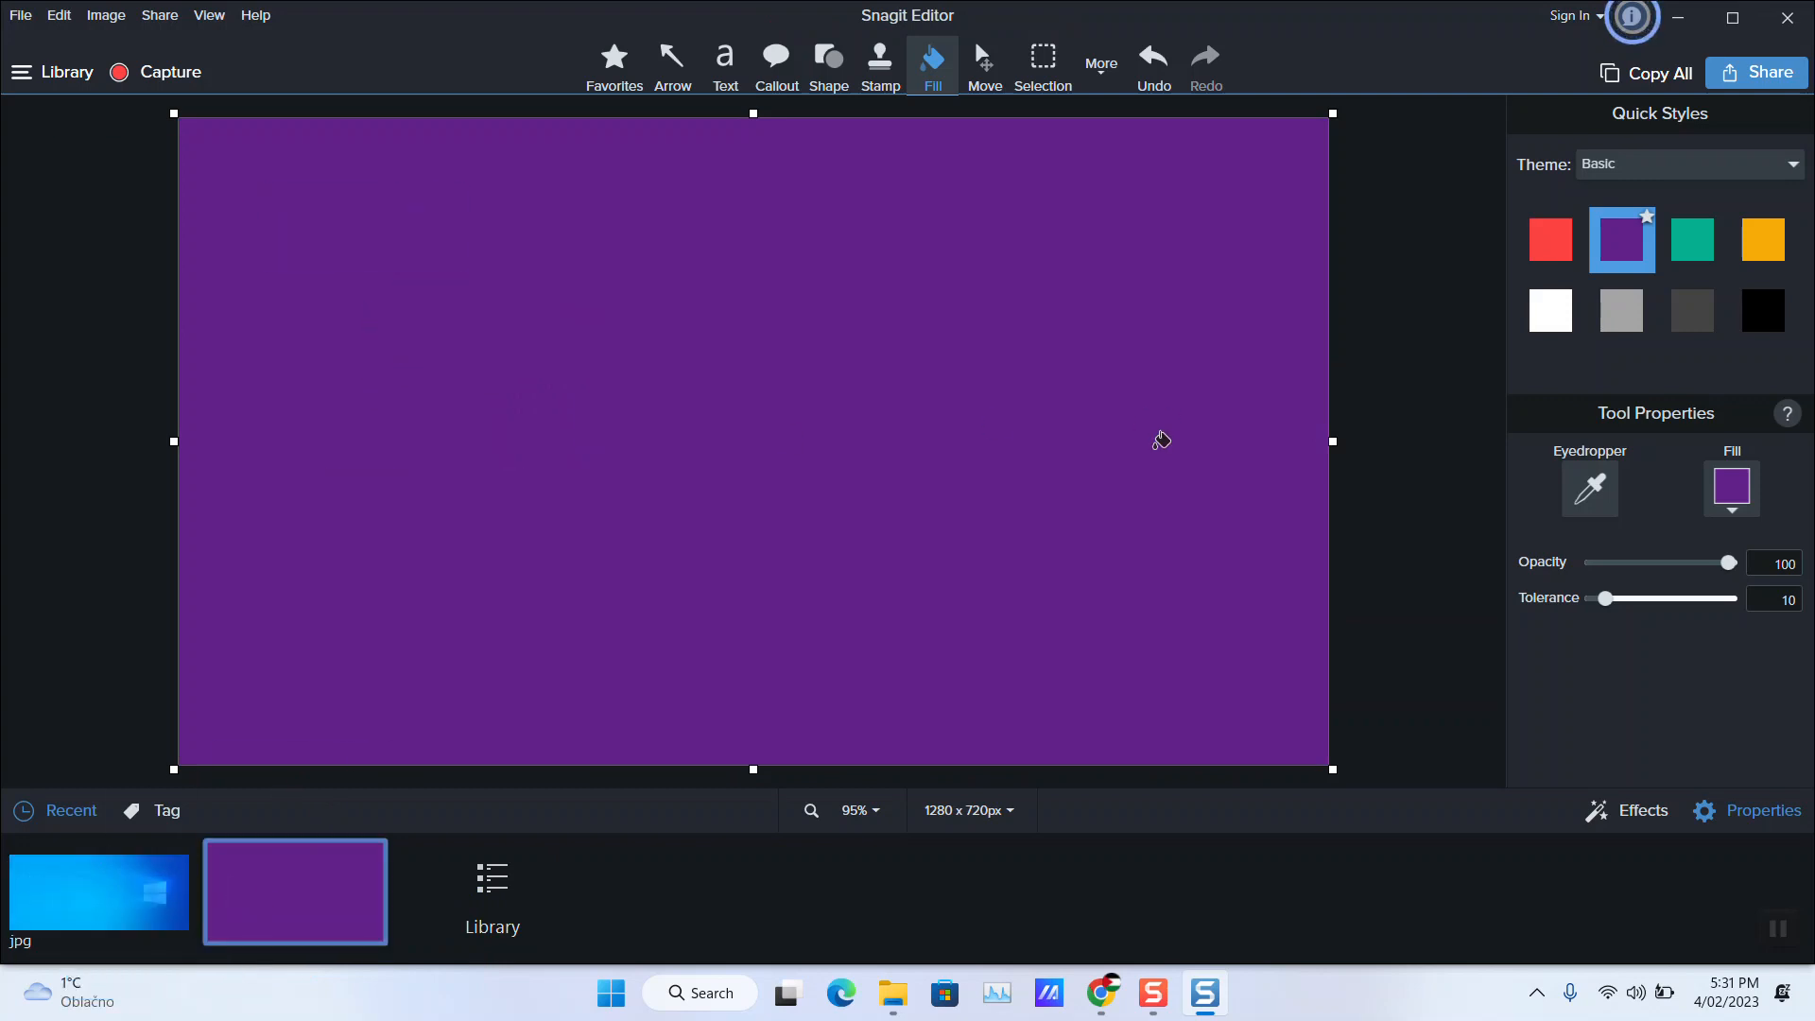
pyautogui.click(846, 76)
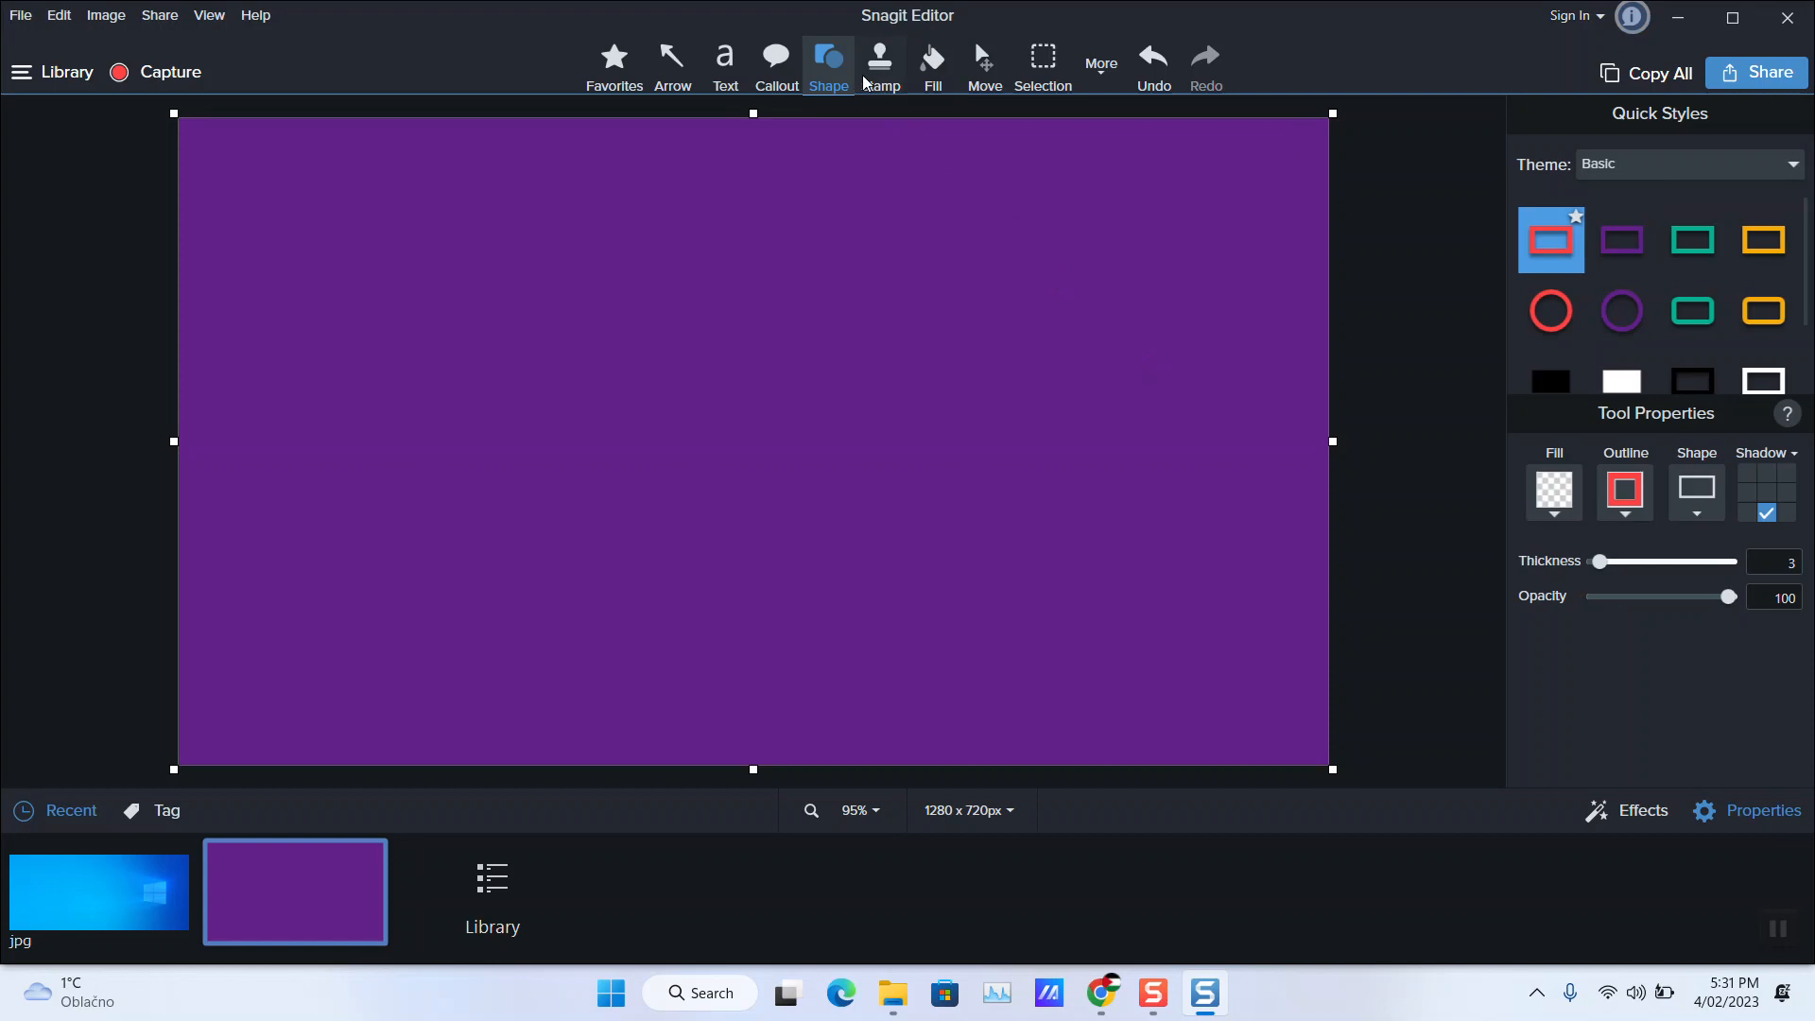
pyautogui.click(881, 76)
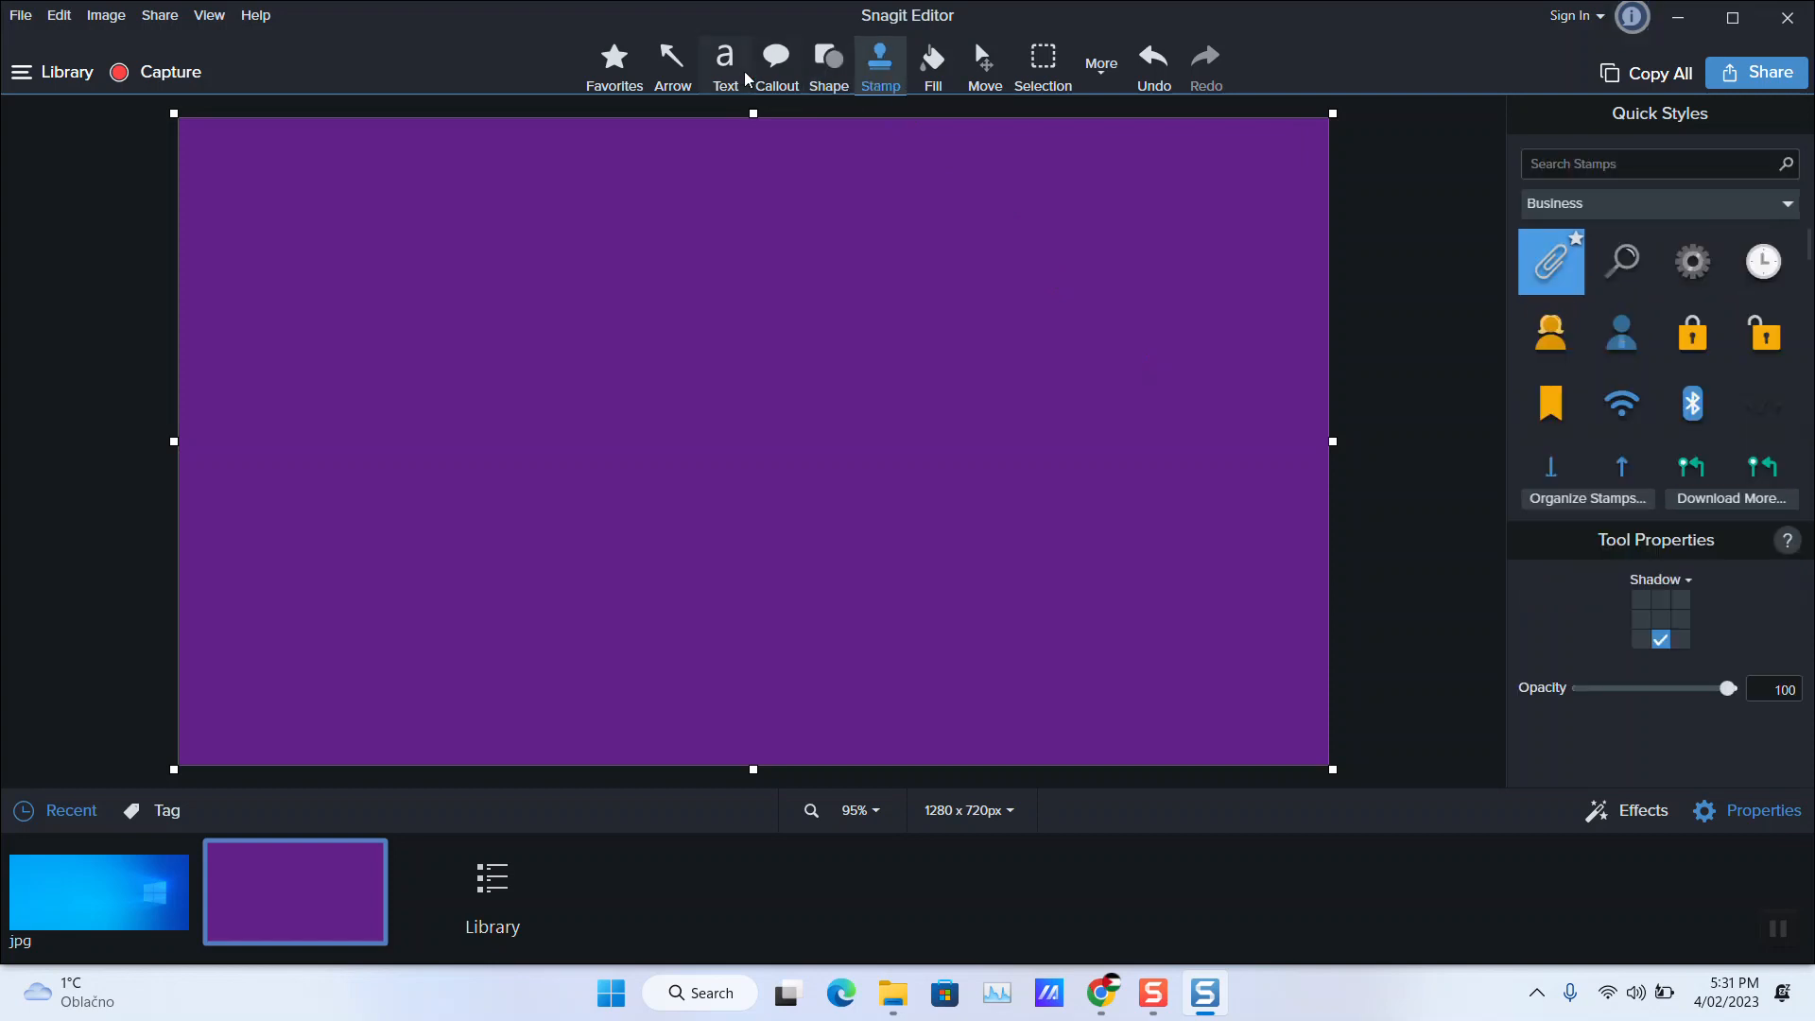
pyautogui.click(797, 78)
pyautogui.click(667, 73)
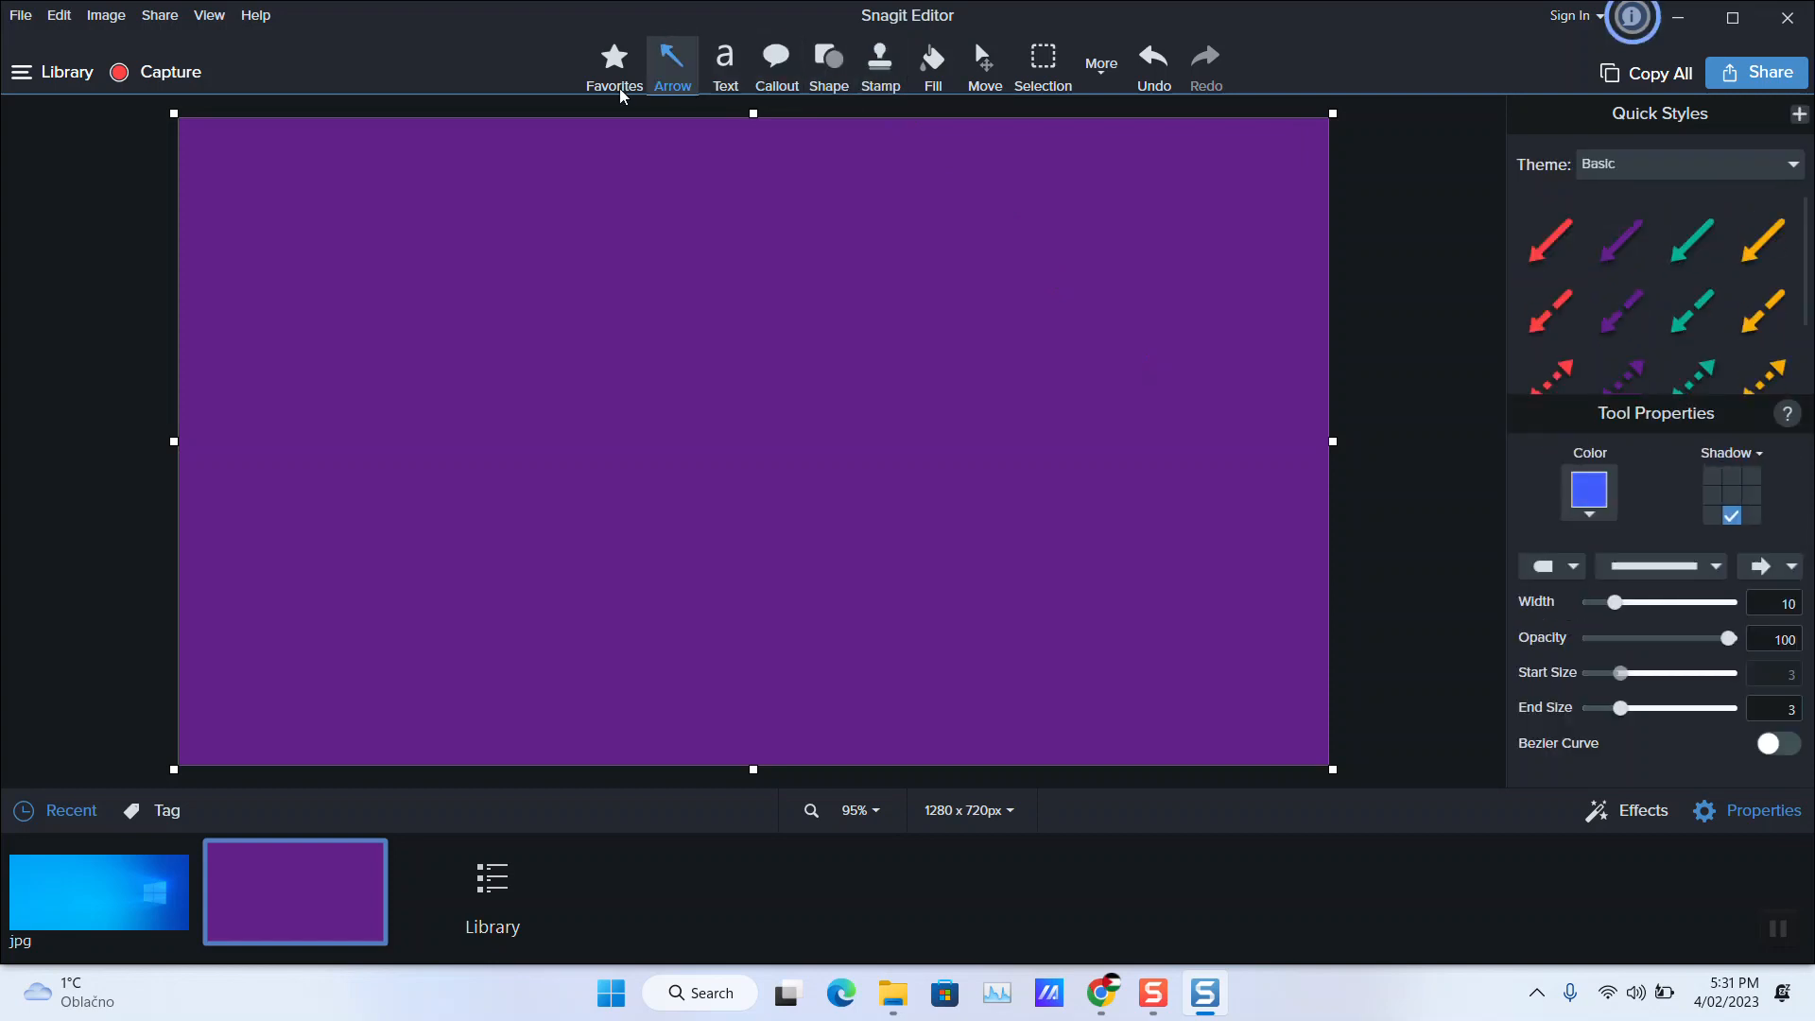
pyautogui.click(1102, 64)
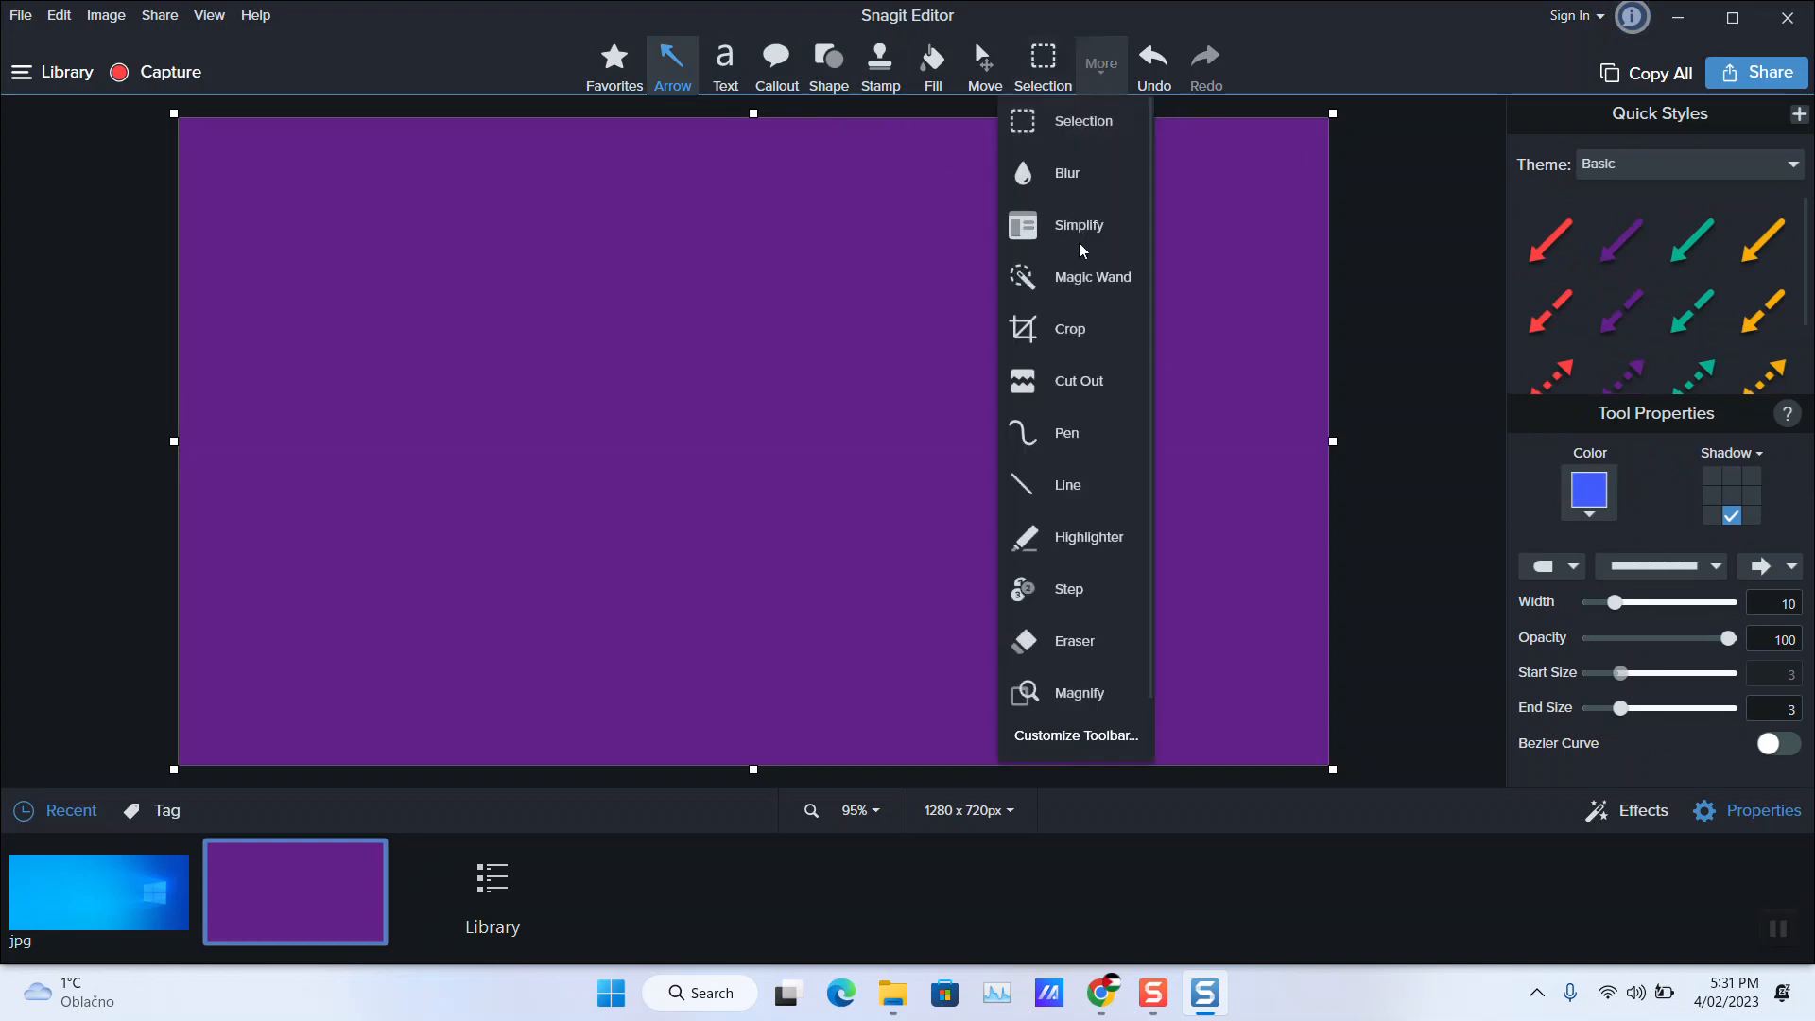
pyautogui.click(821, 284)
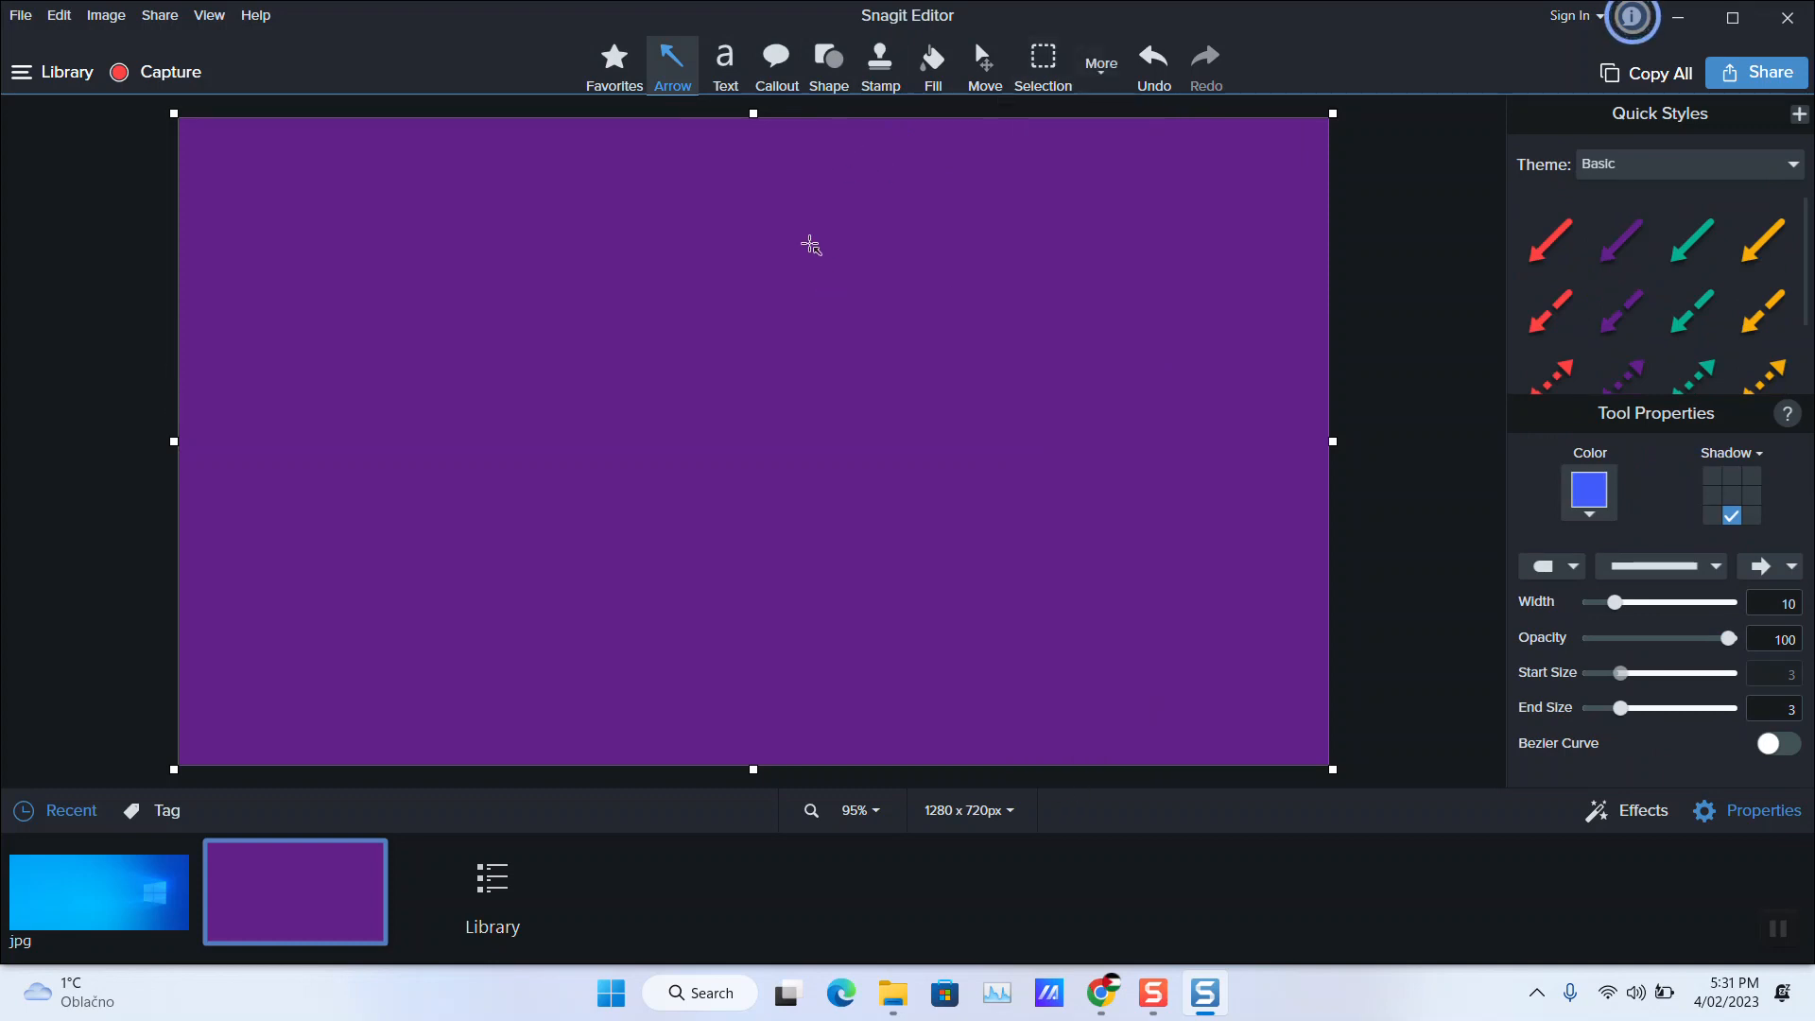
# Add a large text box across the purple canvas reading "how to publish a video in youtube"
pyautogui.click(726, 80)
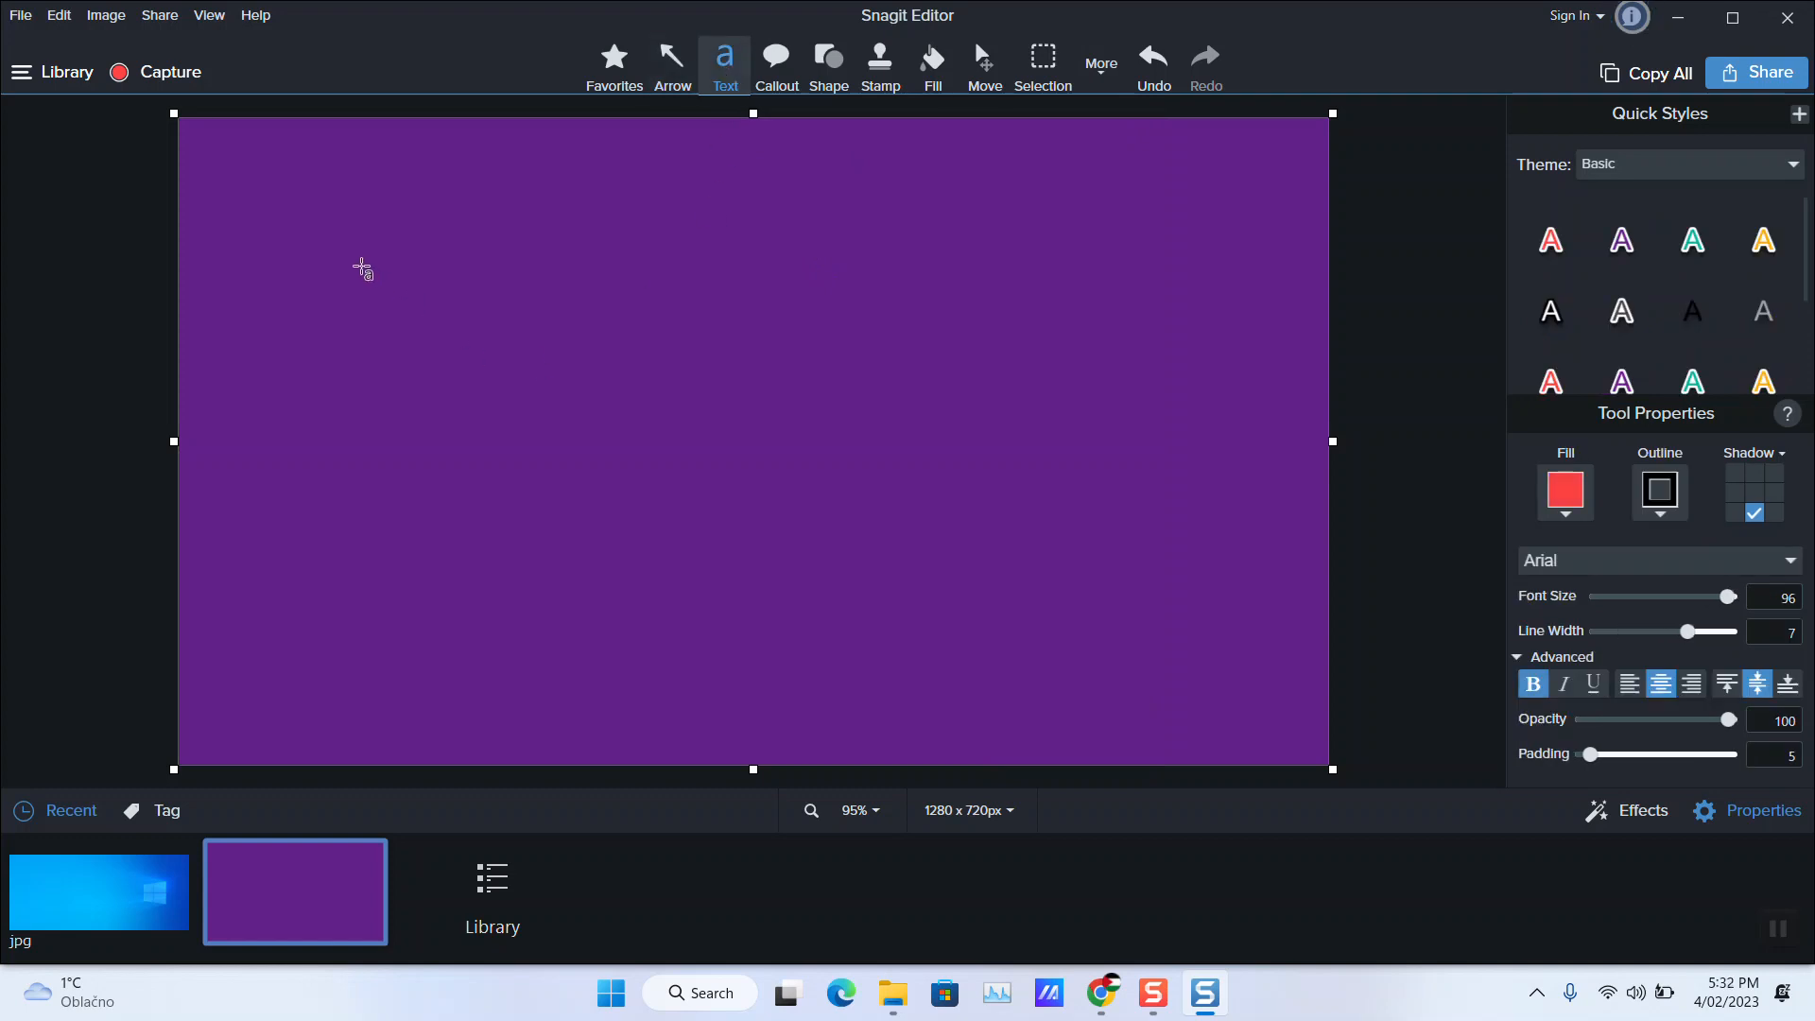
pyautogui.moveTo(272, 199); pyautogui.dragTo(1288, 567)
pyautogui.write('how to publis')
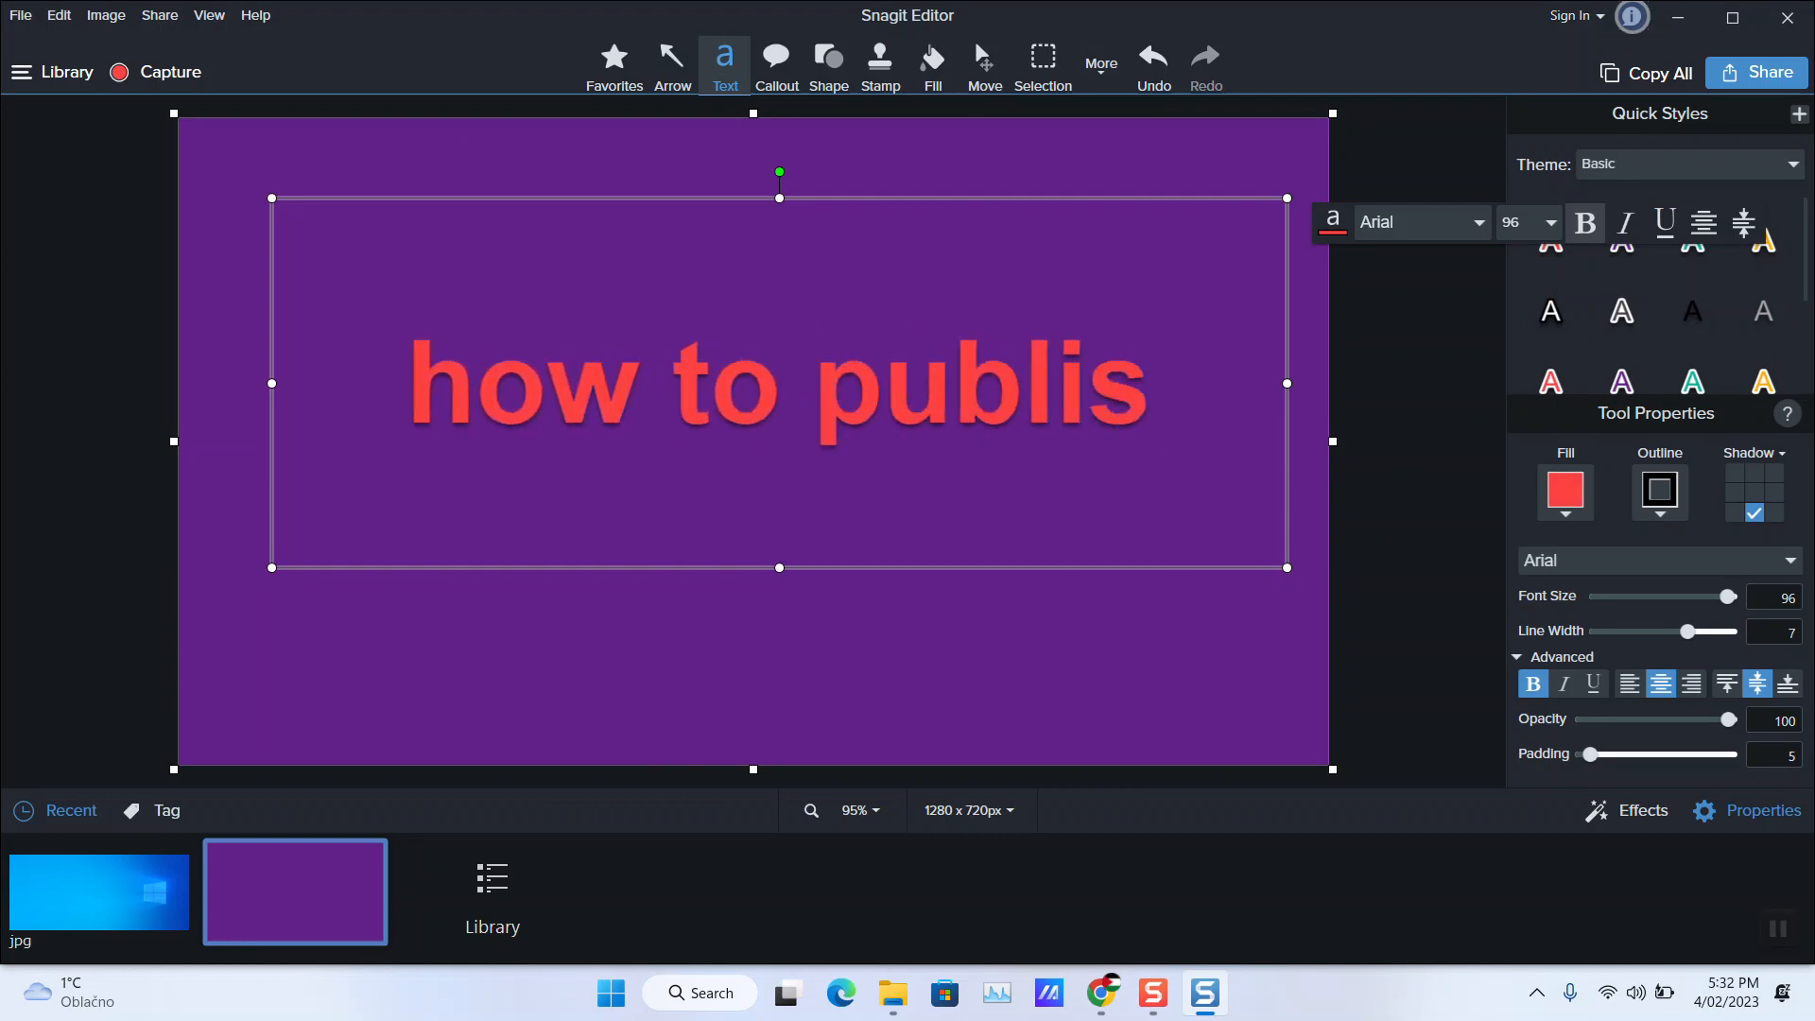
pyautogui.write('h a video ')
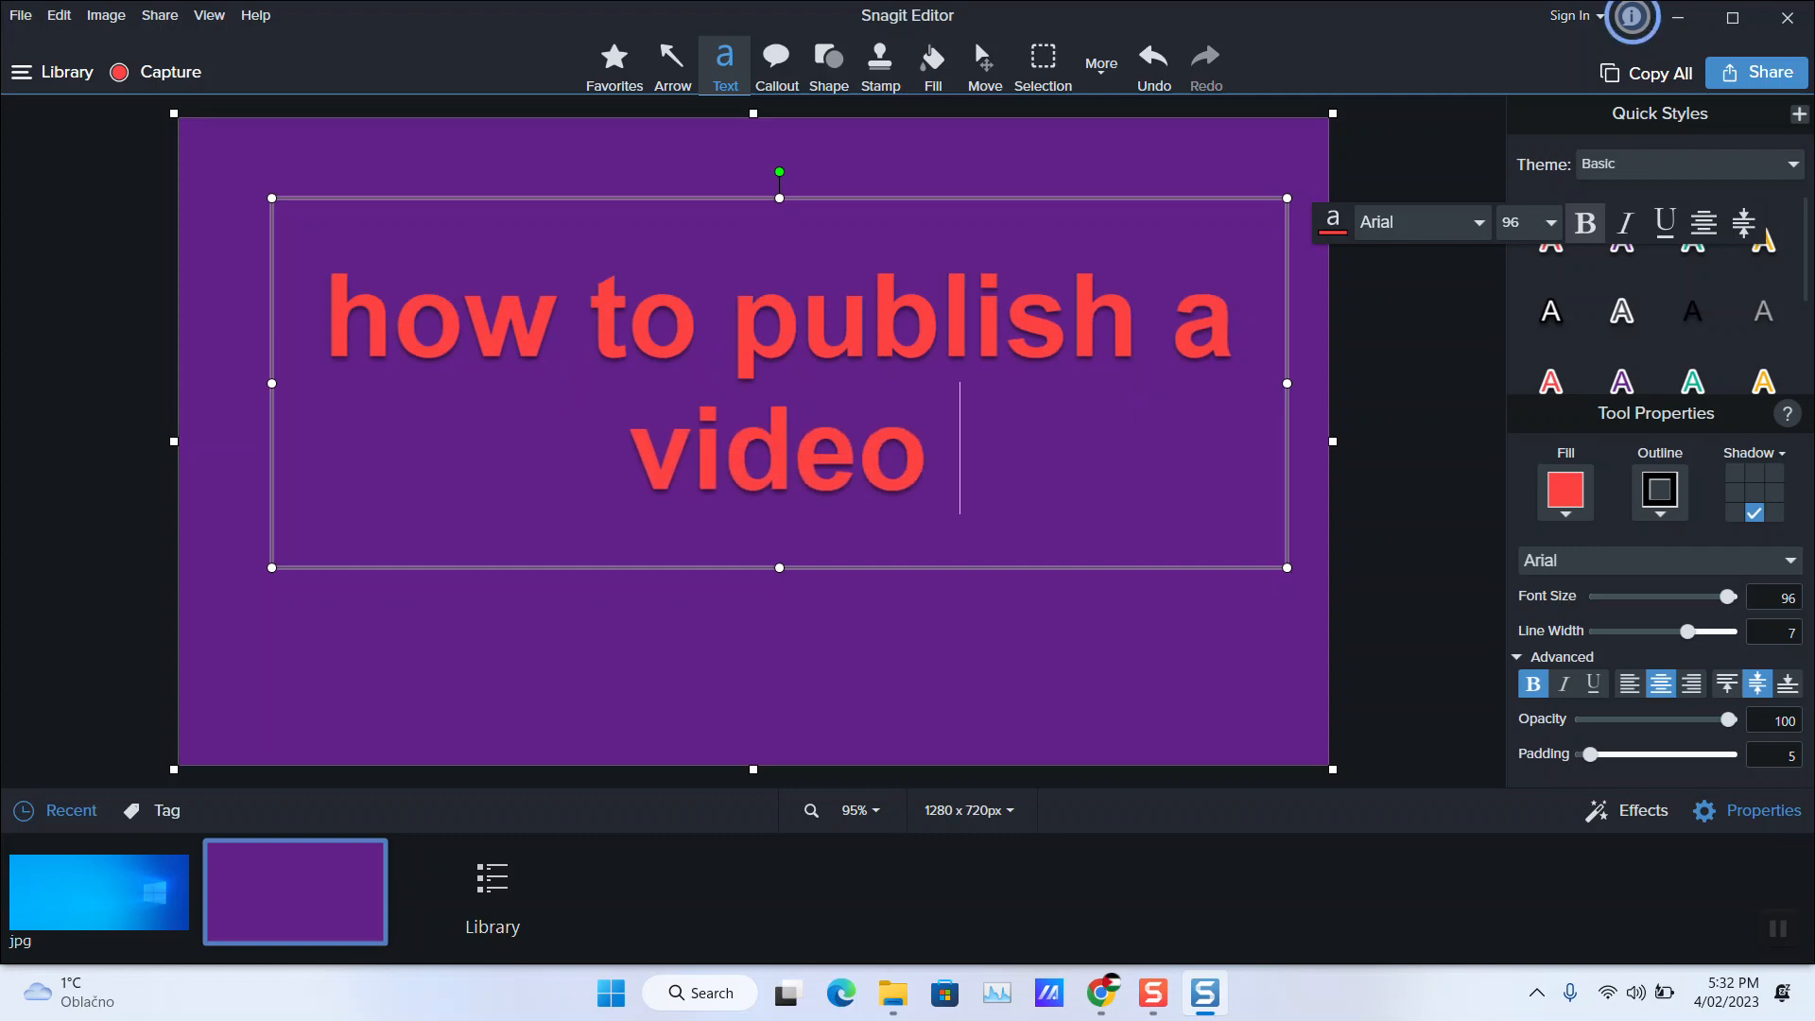
pyautogui.write('in youtube')
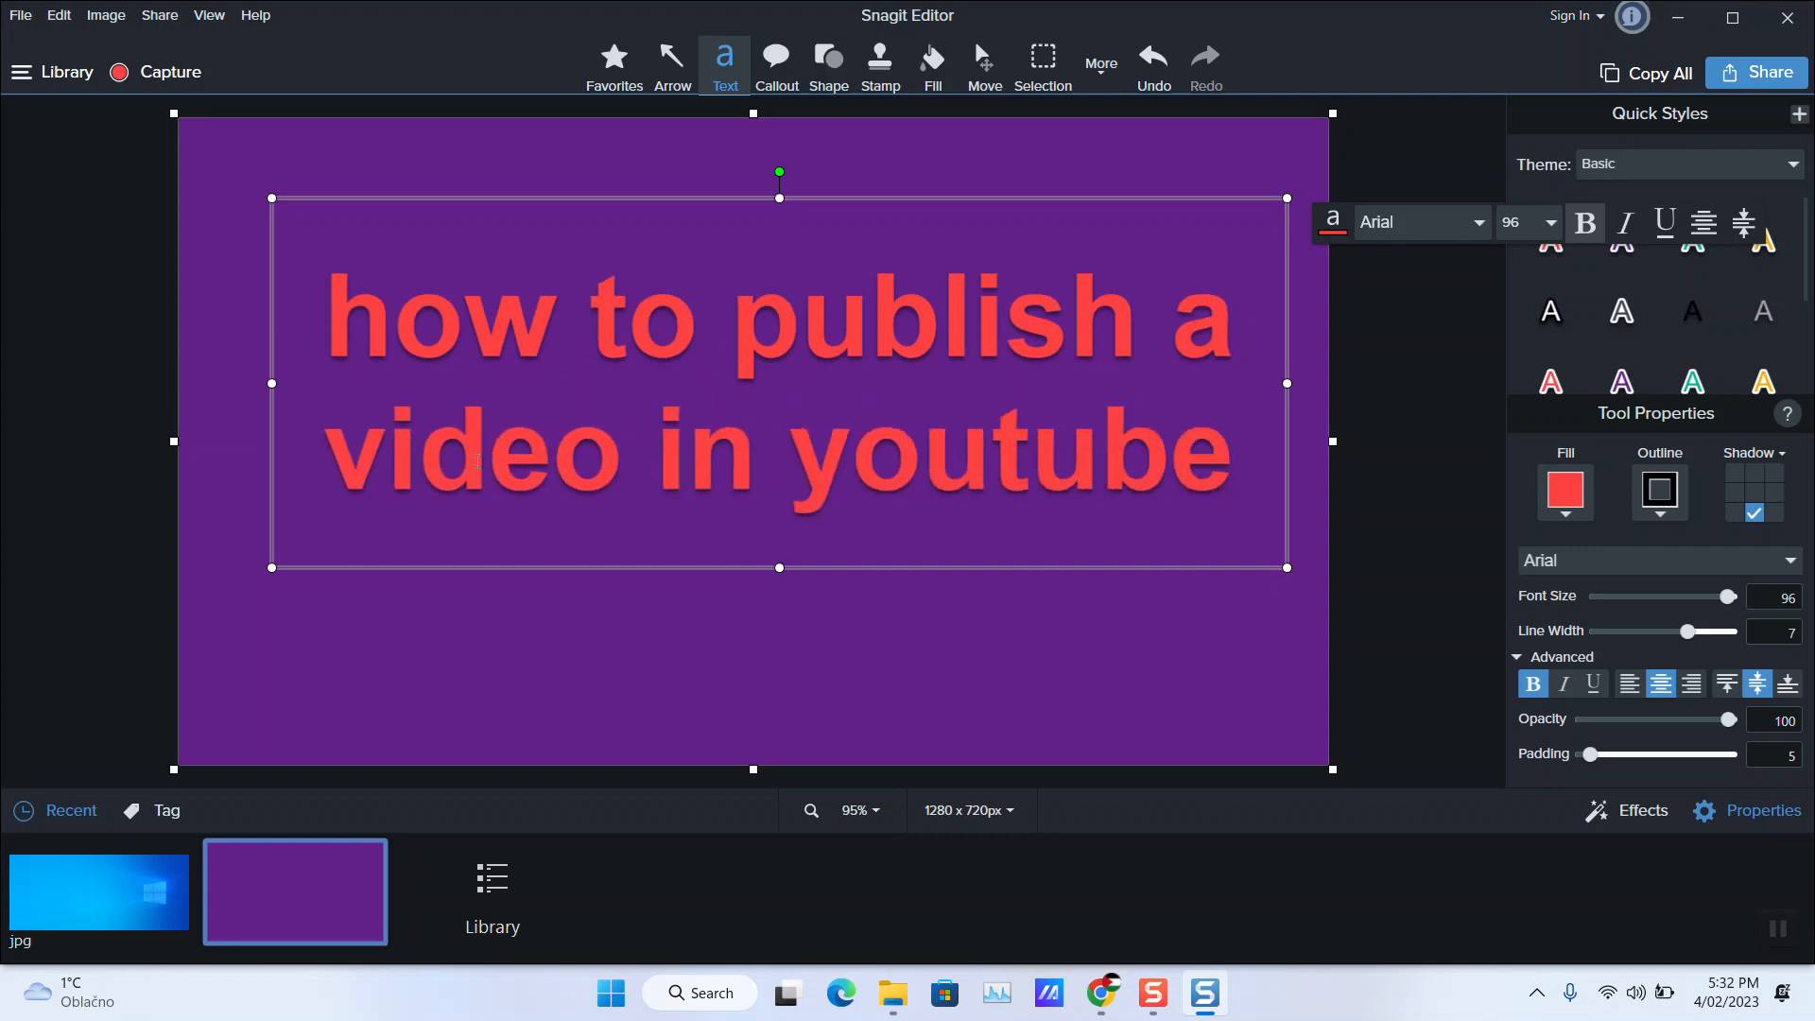
pyautogui.hotkey('ctrl', 'a')
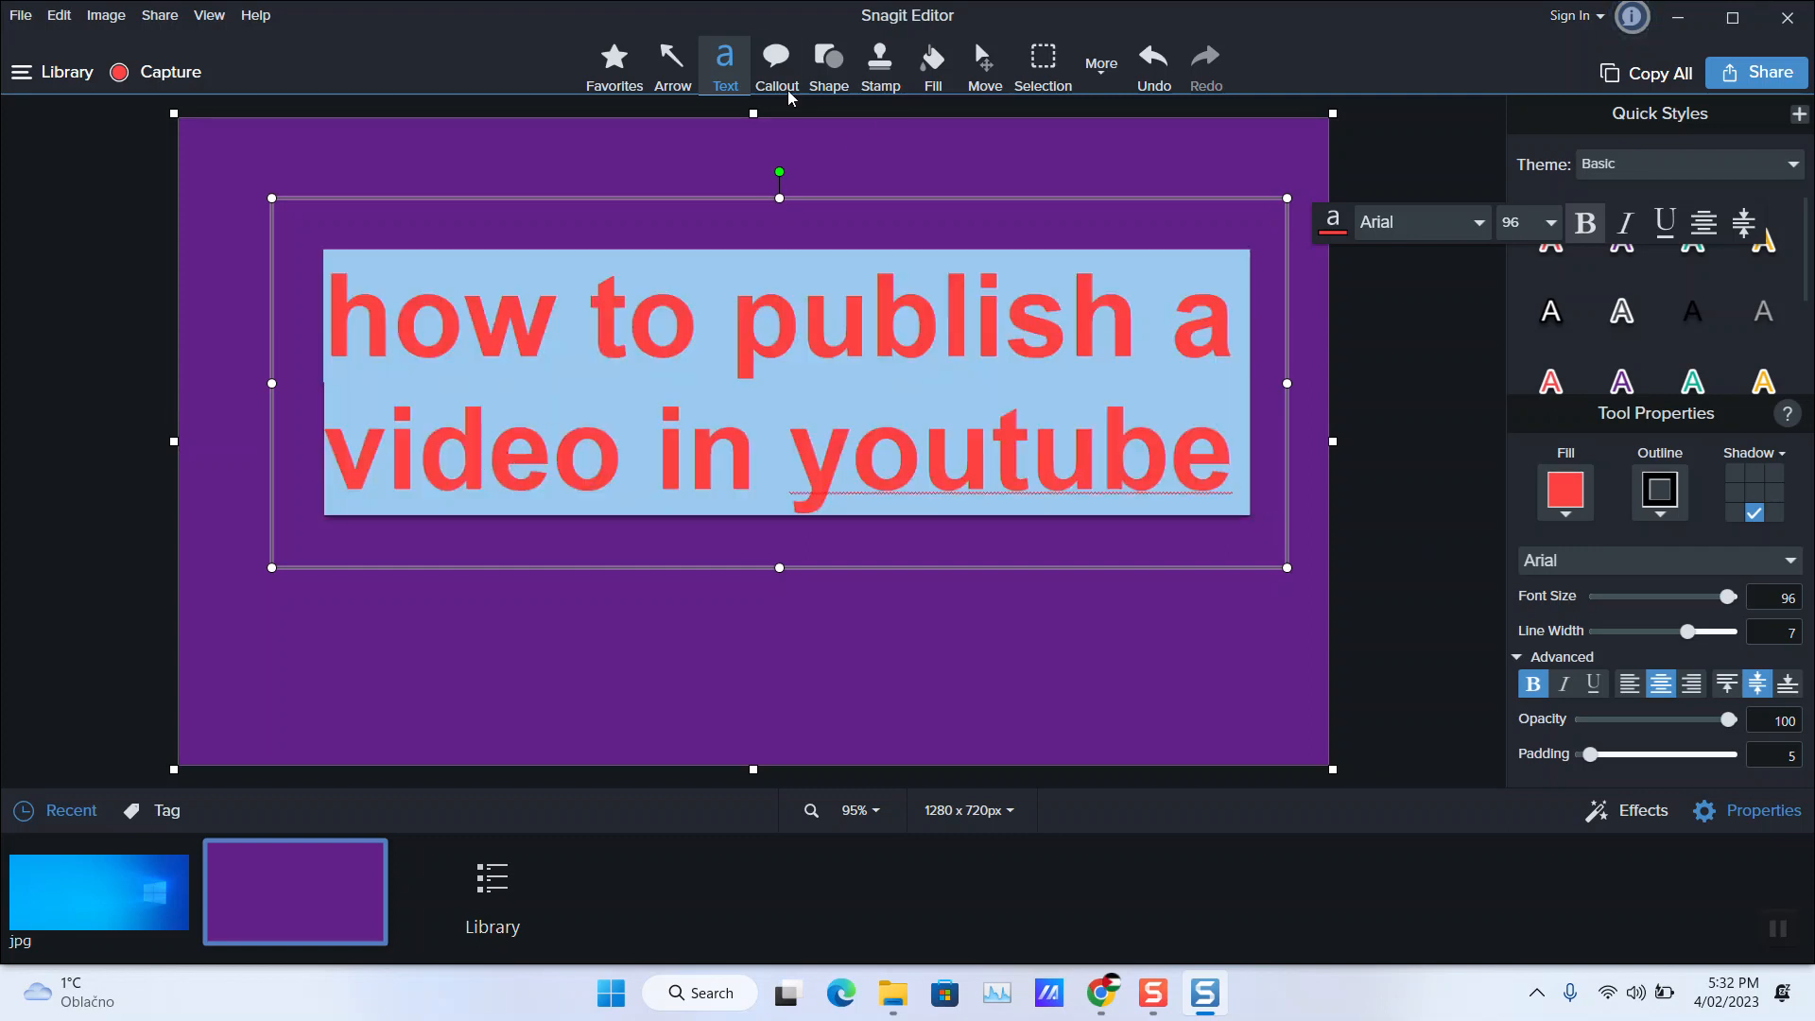
pyautogui.press('BackSpace')
pyautogui.click(1517, 659)
pyautogui.click(1518, 659)
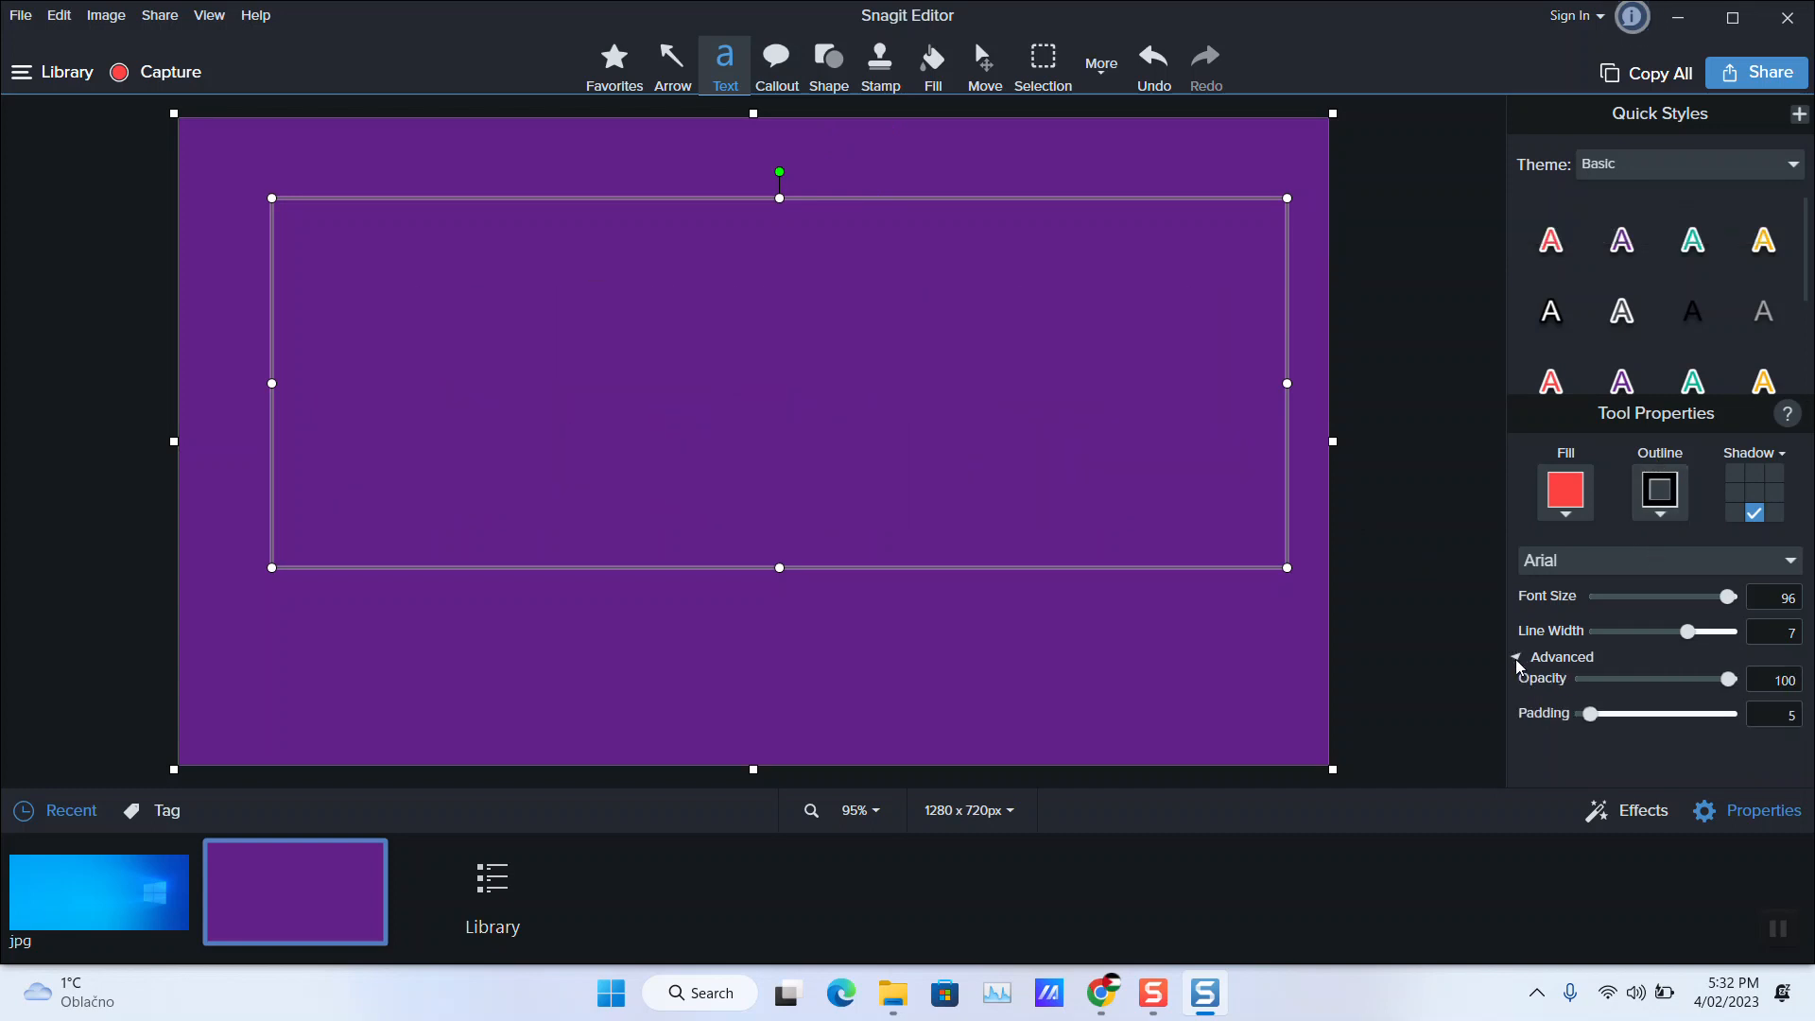
pyautogui.doubleClick(851, 336)
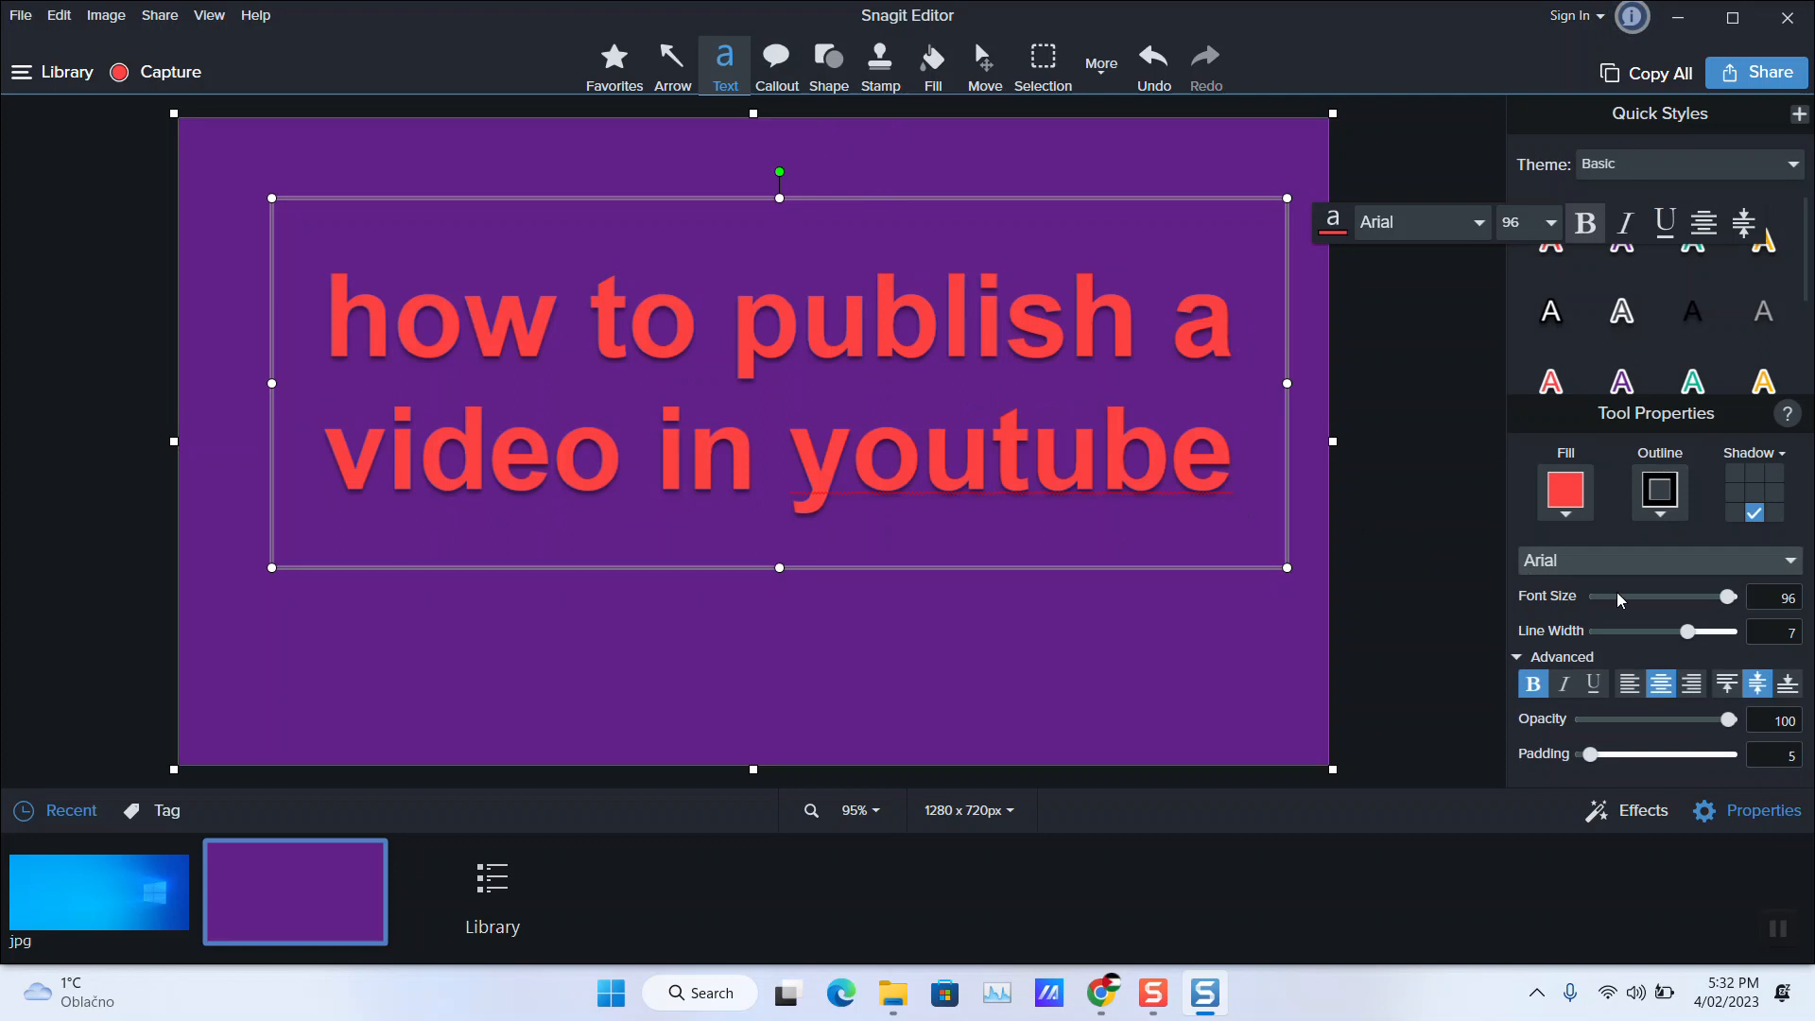
# Turn bold off and back on for all of the title text, and set its font size to 79
pyautogui.hotkey('ctrl', 'a')
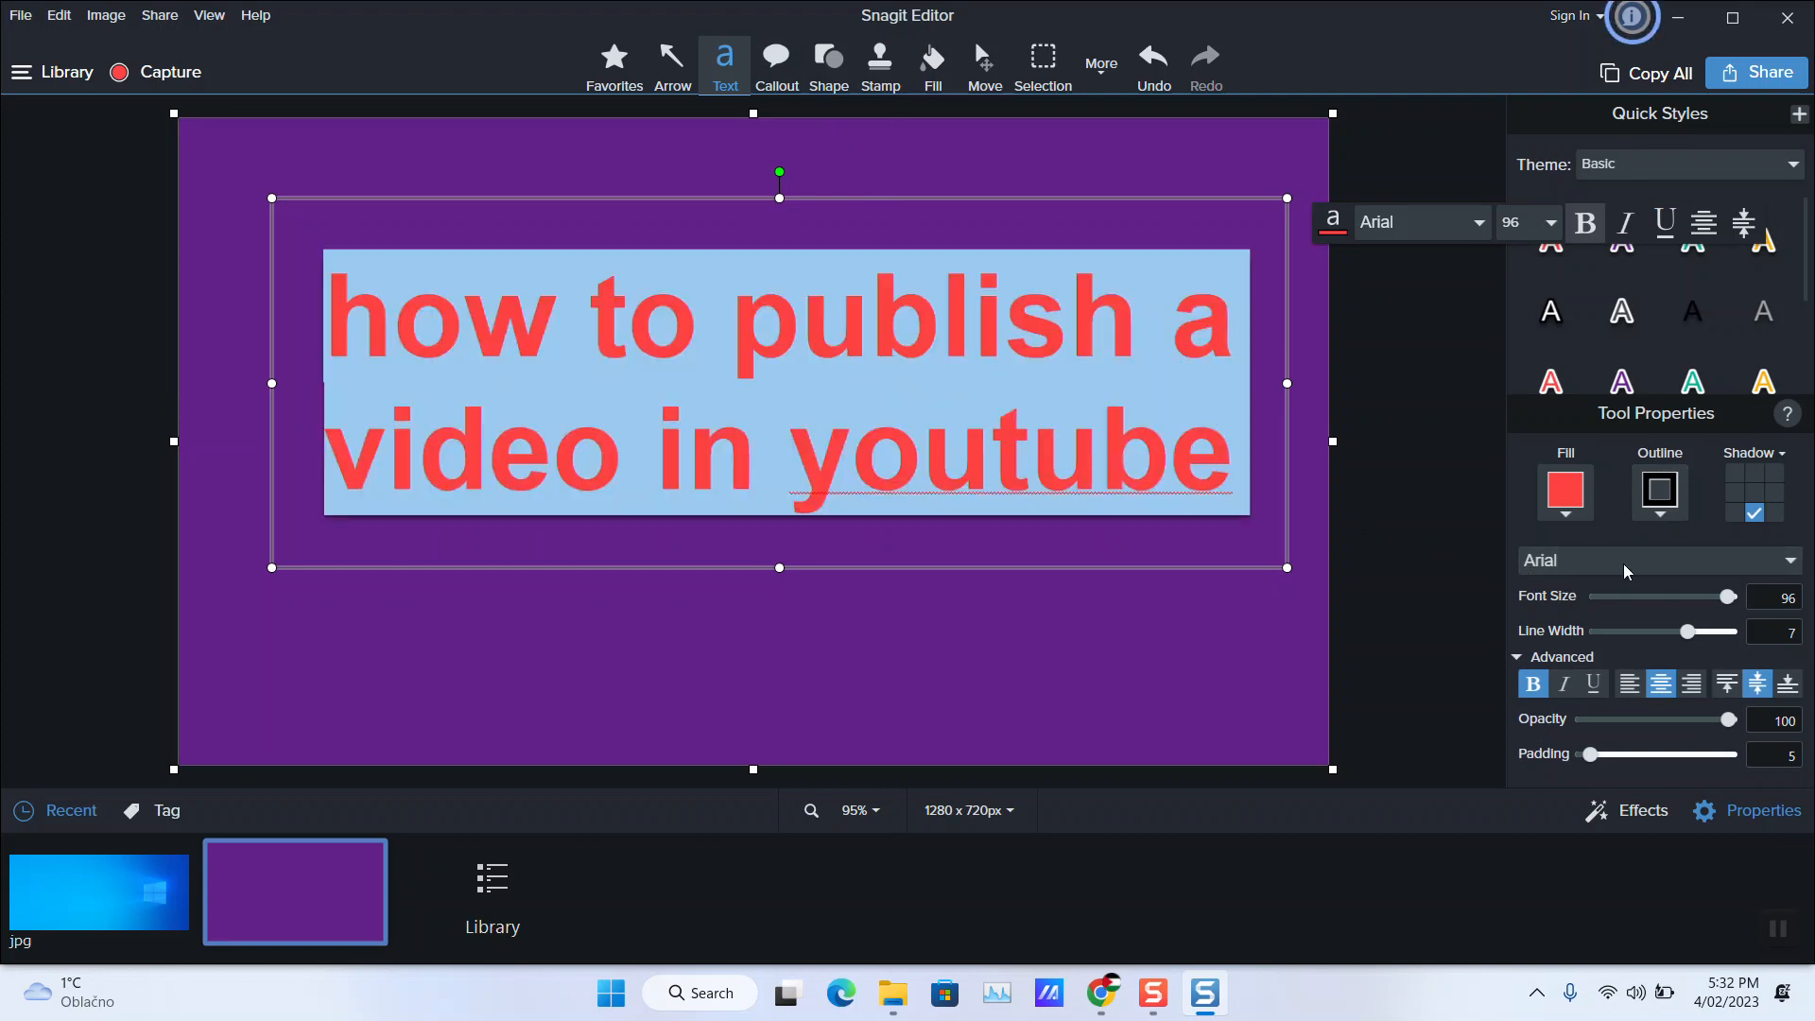
pyautogui.hotkey('ctrl', 'b')
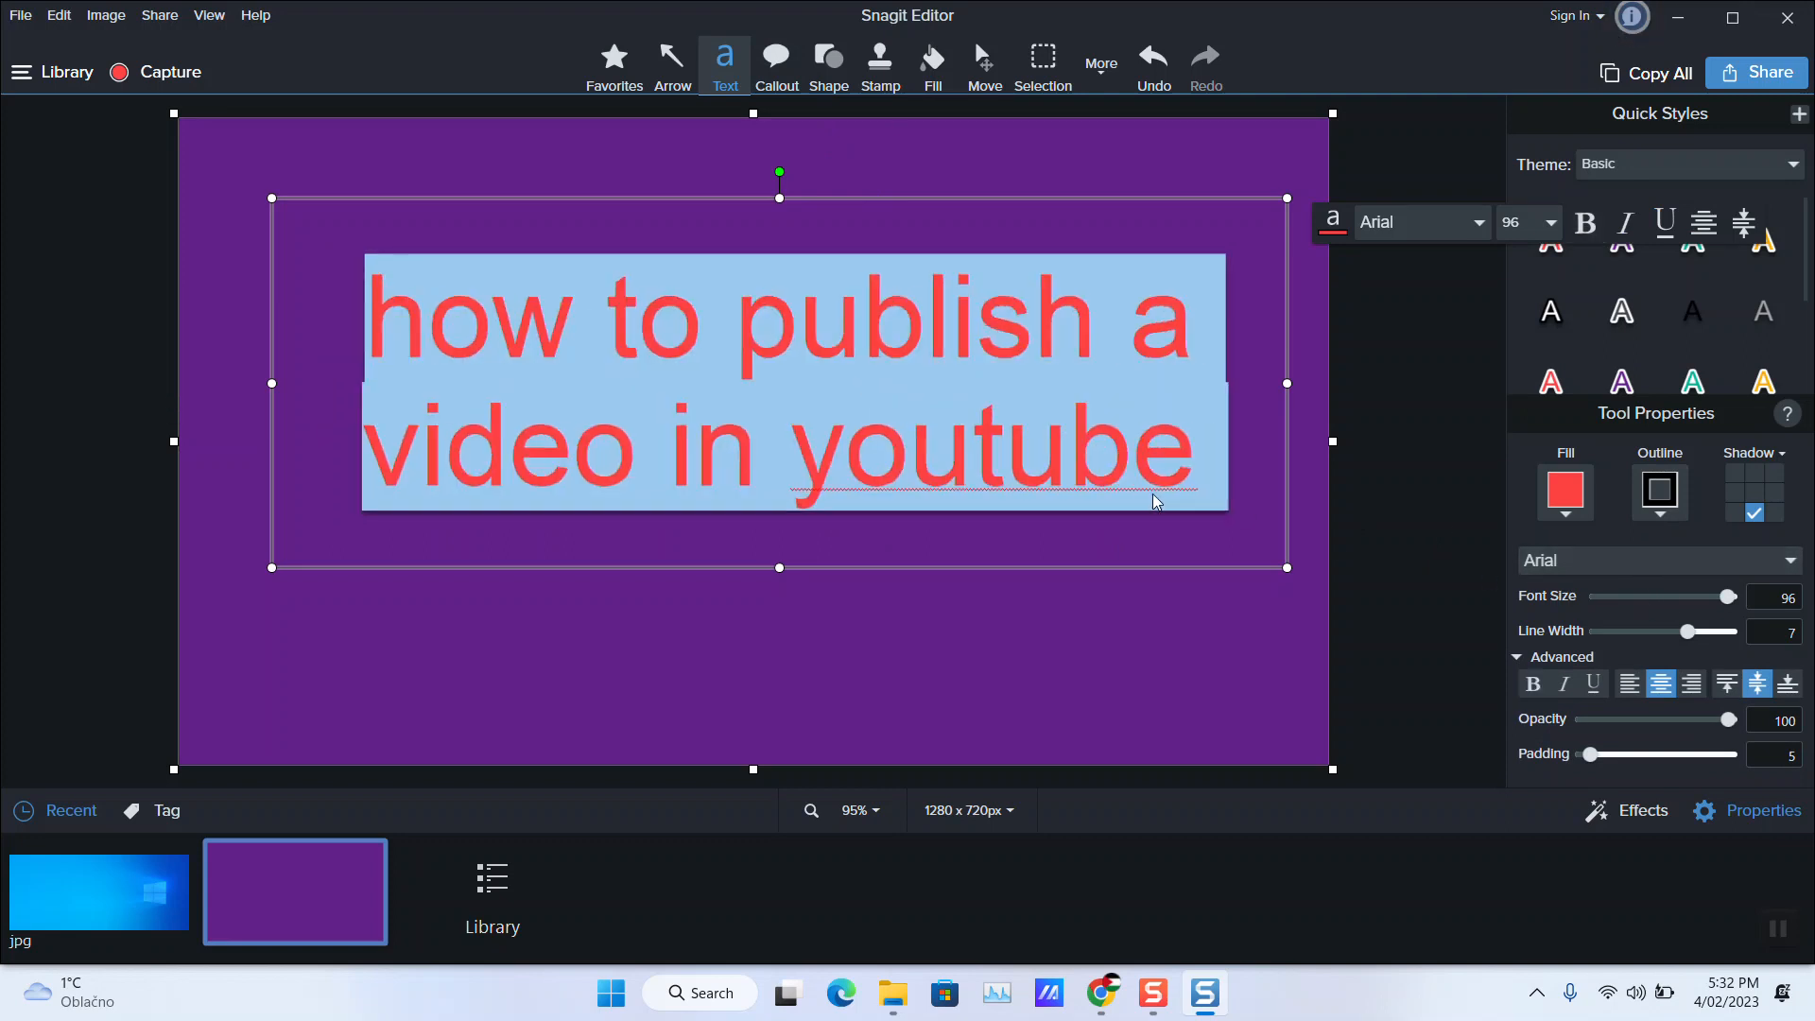
pyautogui.hotkey('ctrl', 'b')
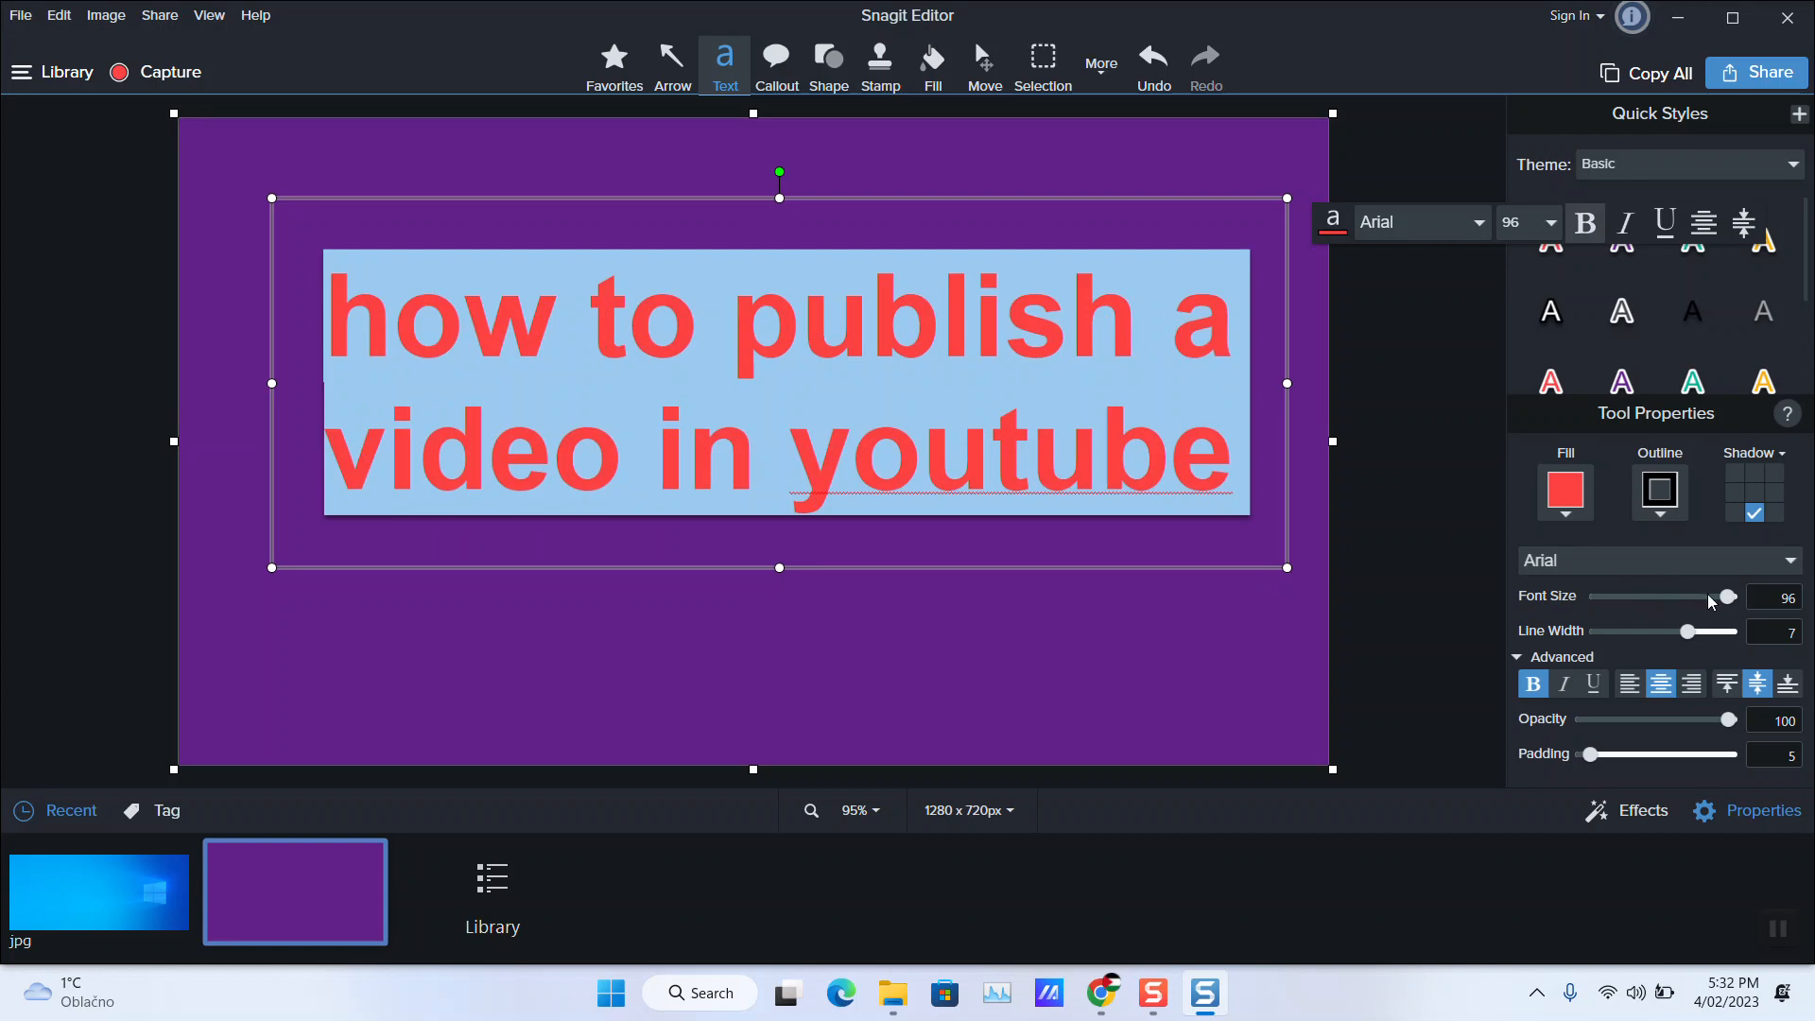
pyautogui.moveTo(1677, 593)
pyautogui.mouseDown()
pyautogui.moveTo(1654, 596)
pyautogui.moveTo(1708, 597)
pyautogui.mouseUp()
pyautogui.click(1692, 634)
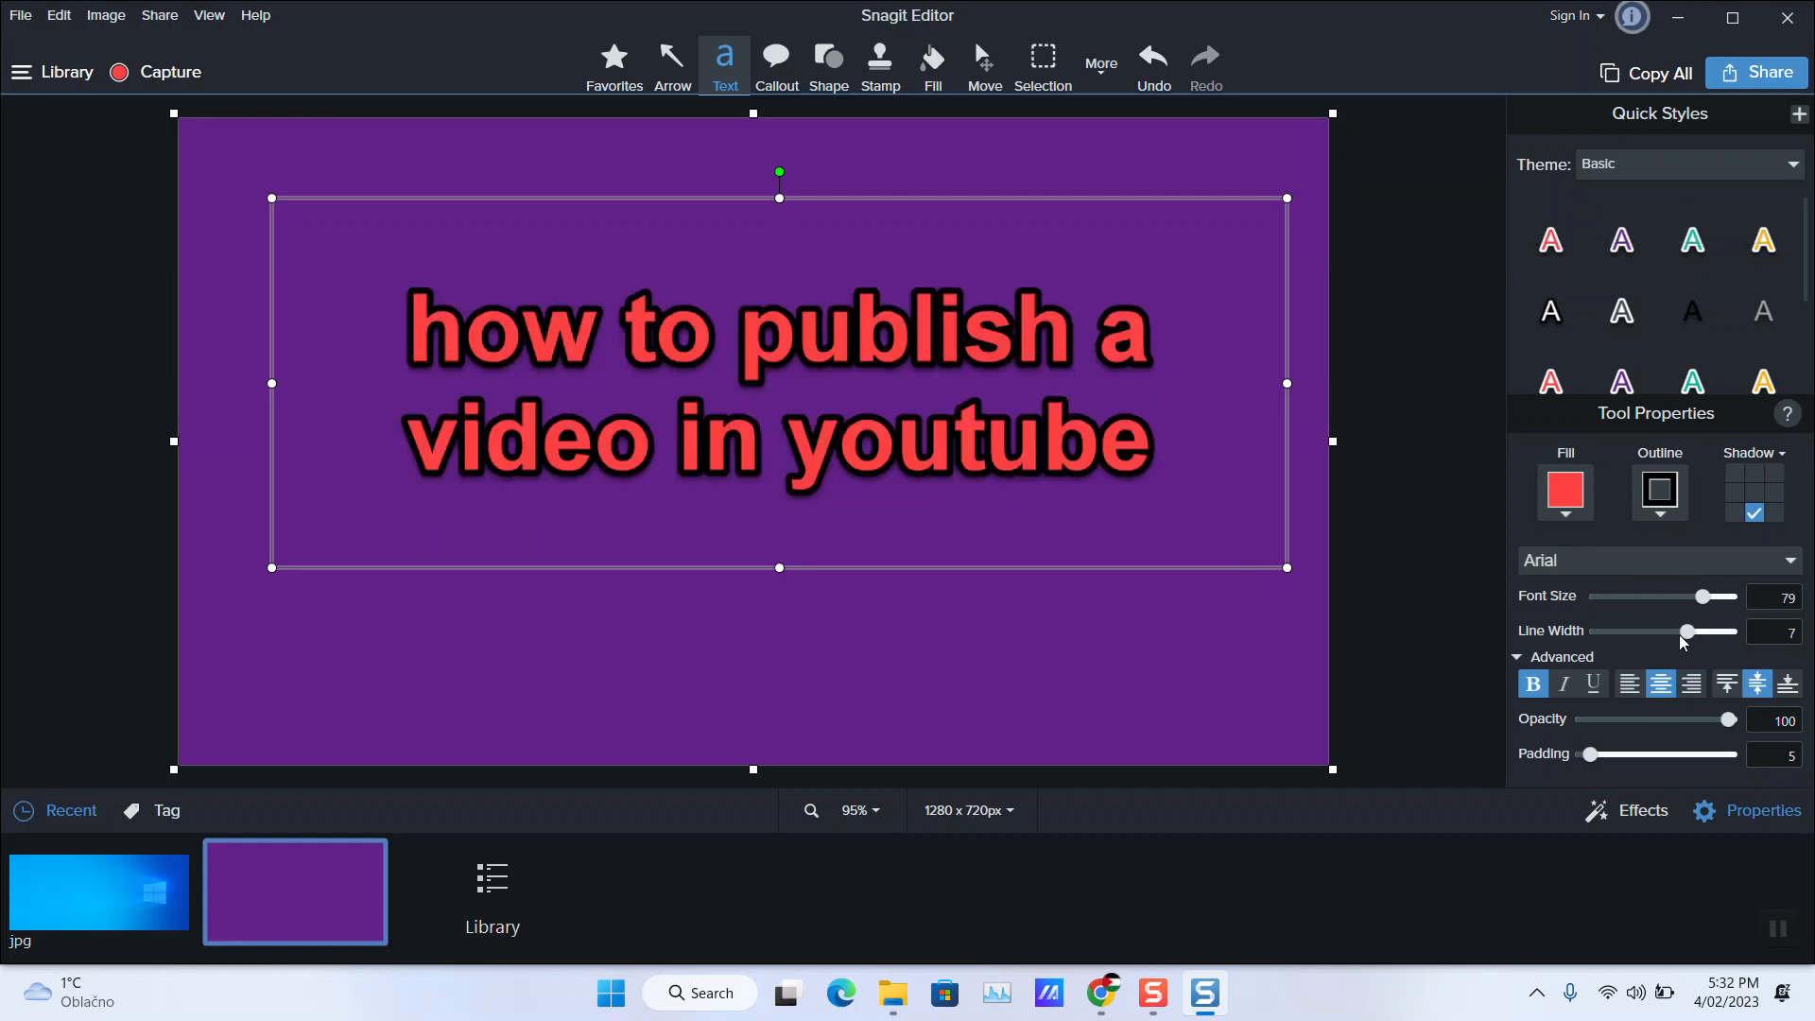
# Give all of the title text a green outline and a grey fill
pyautogui.click(958, 337)
pyautogui.hotkey('ctrl', 'a')
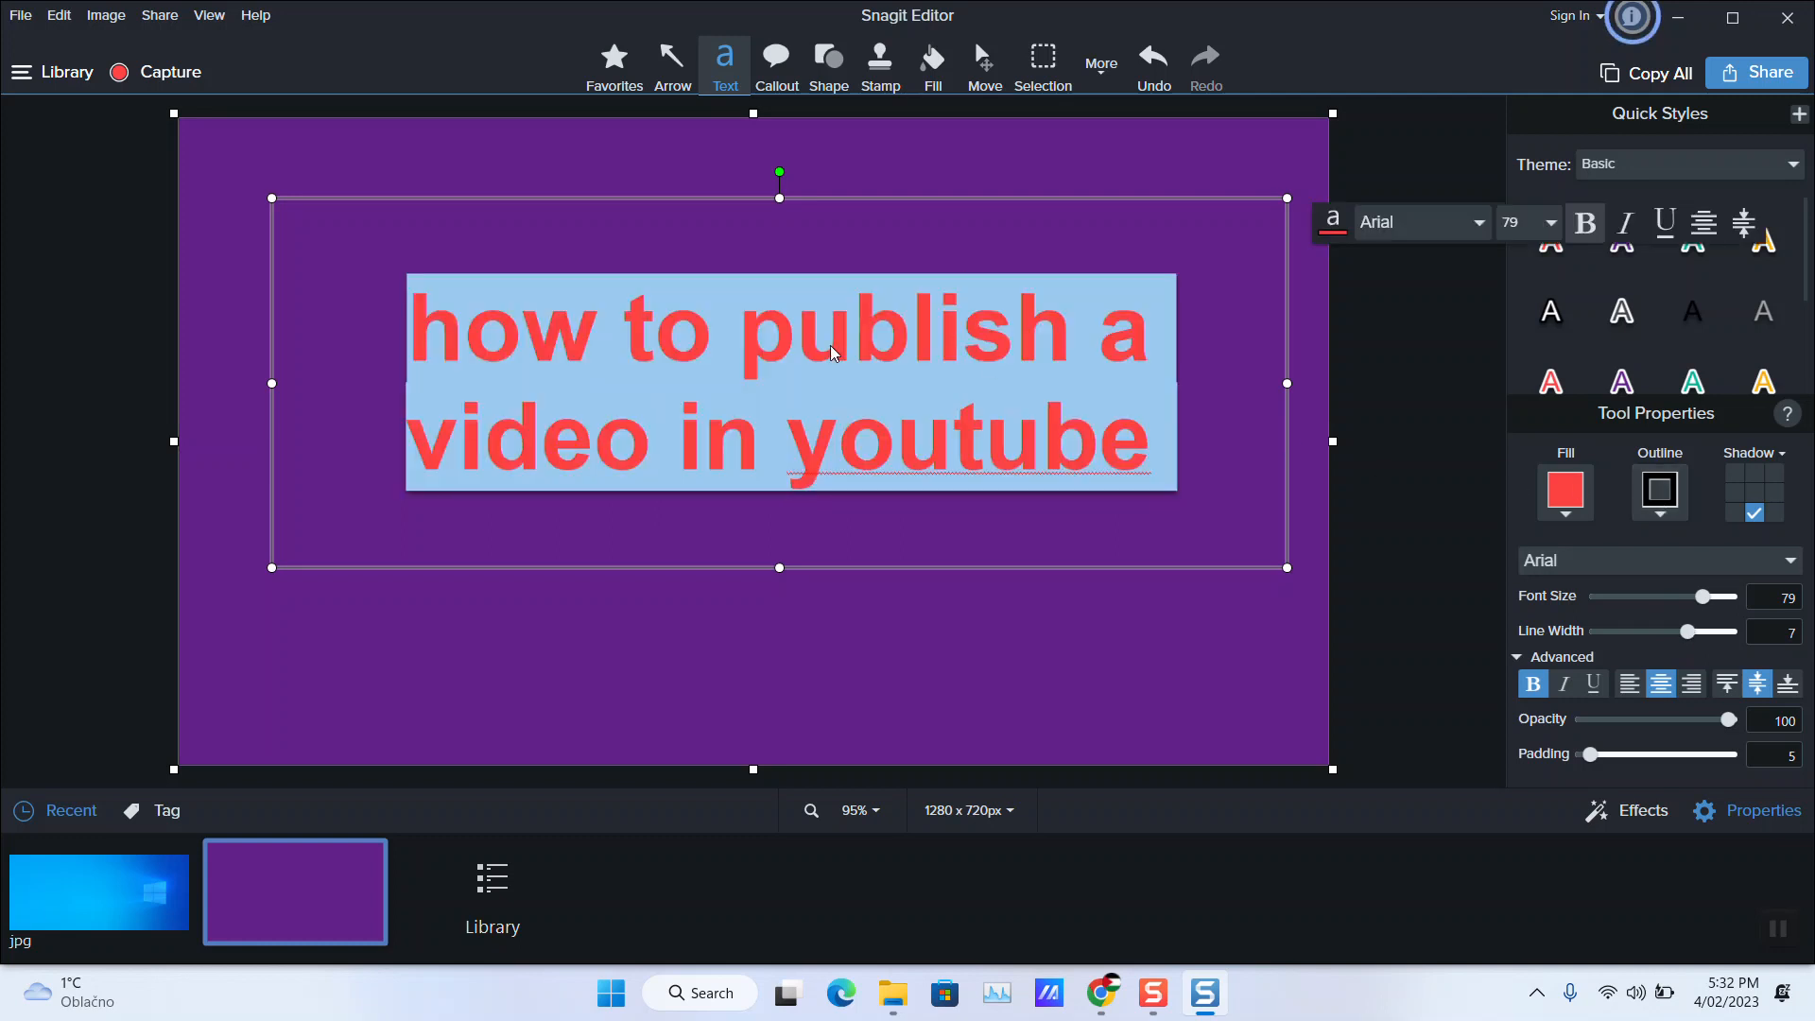
pyautogui.click(1662, 515)
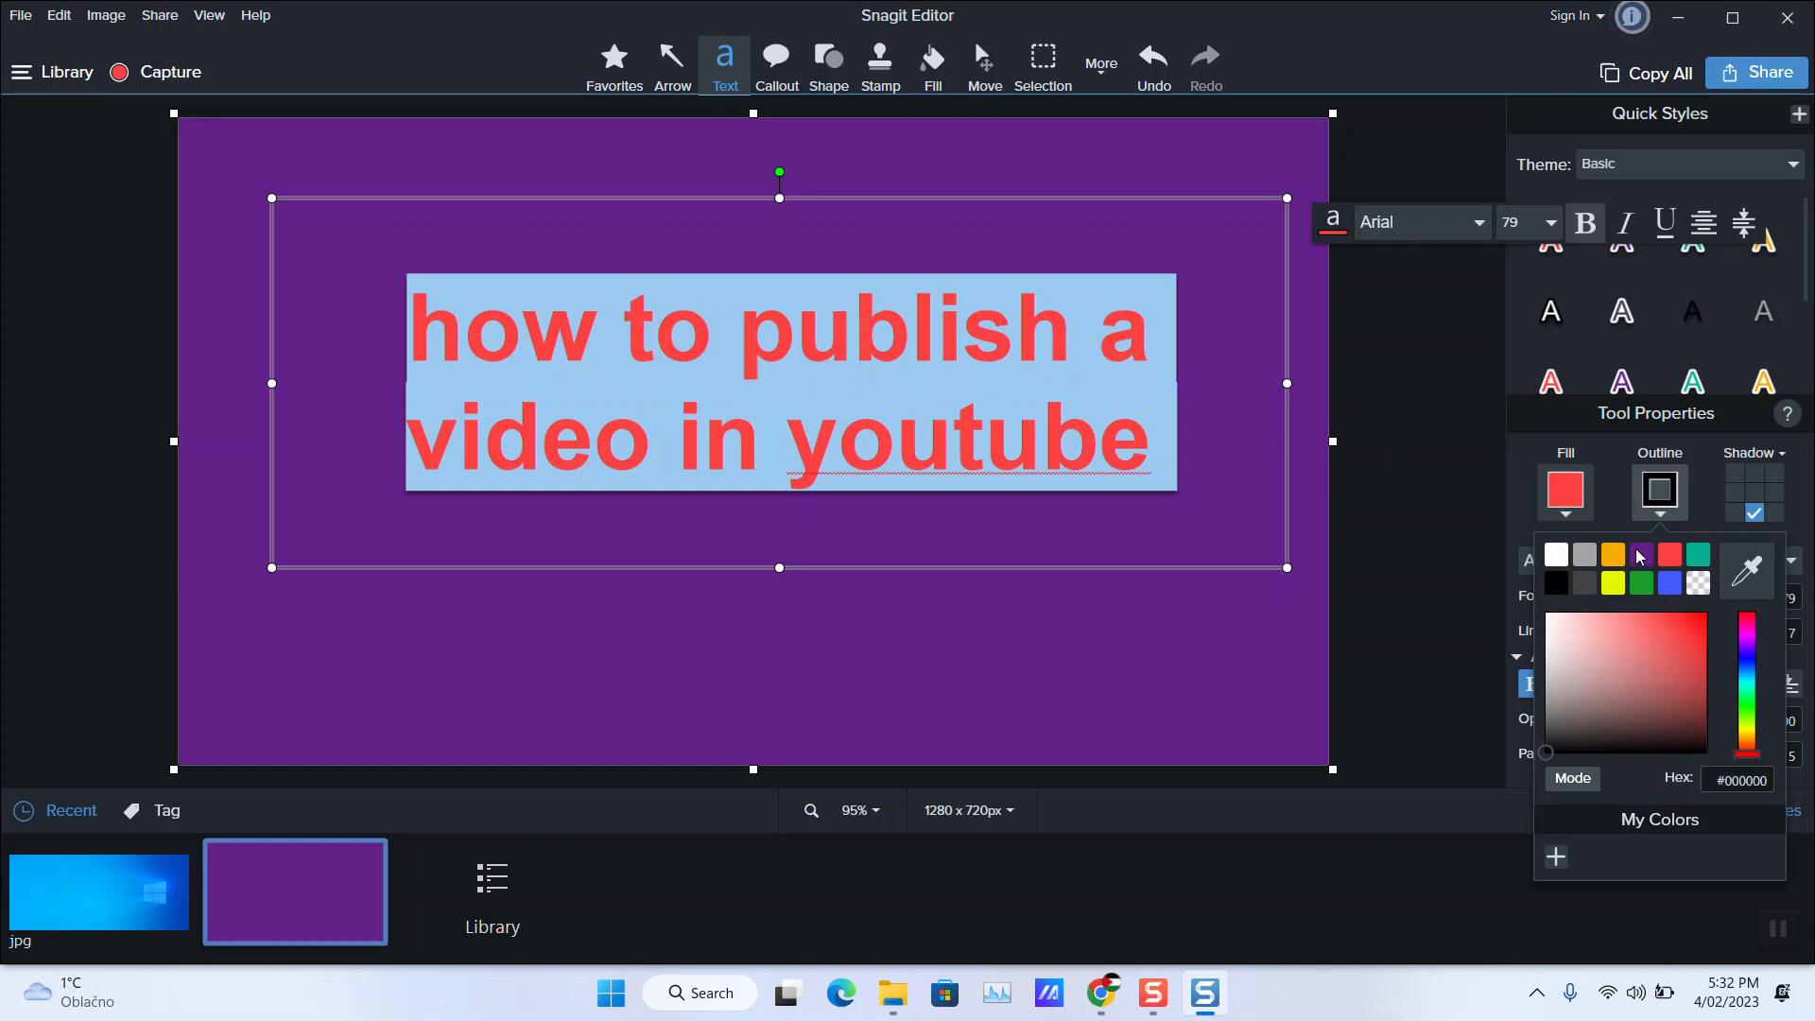
pyautogui.click(1640, 583)
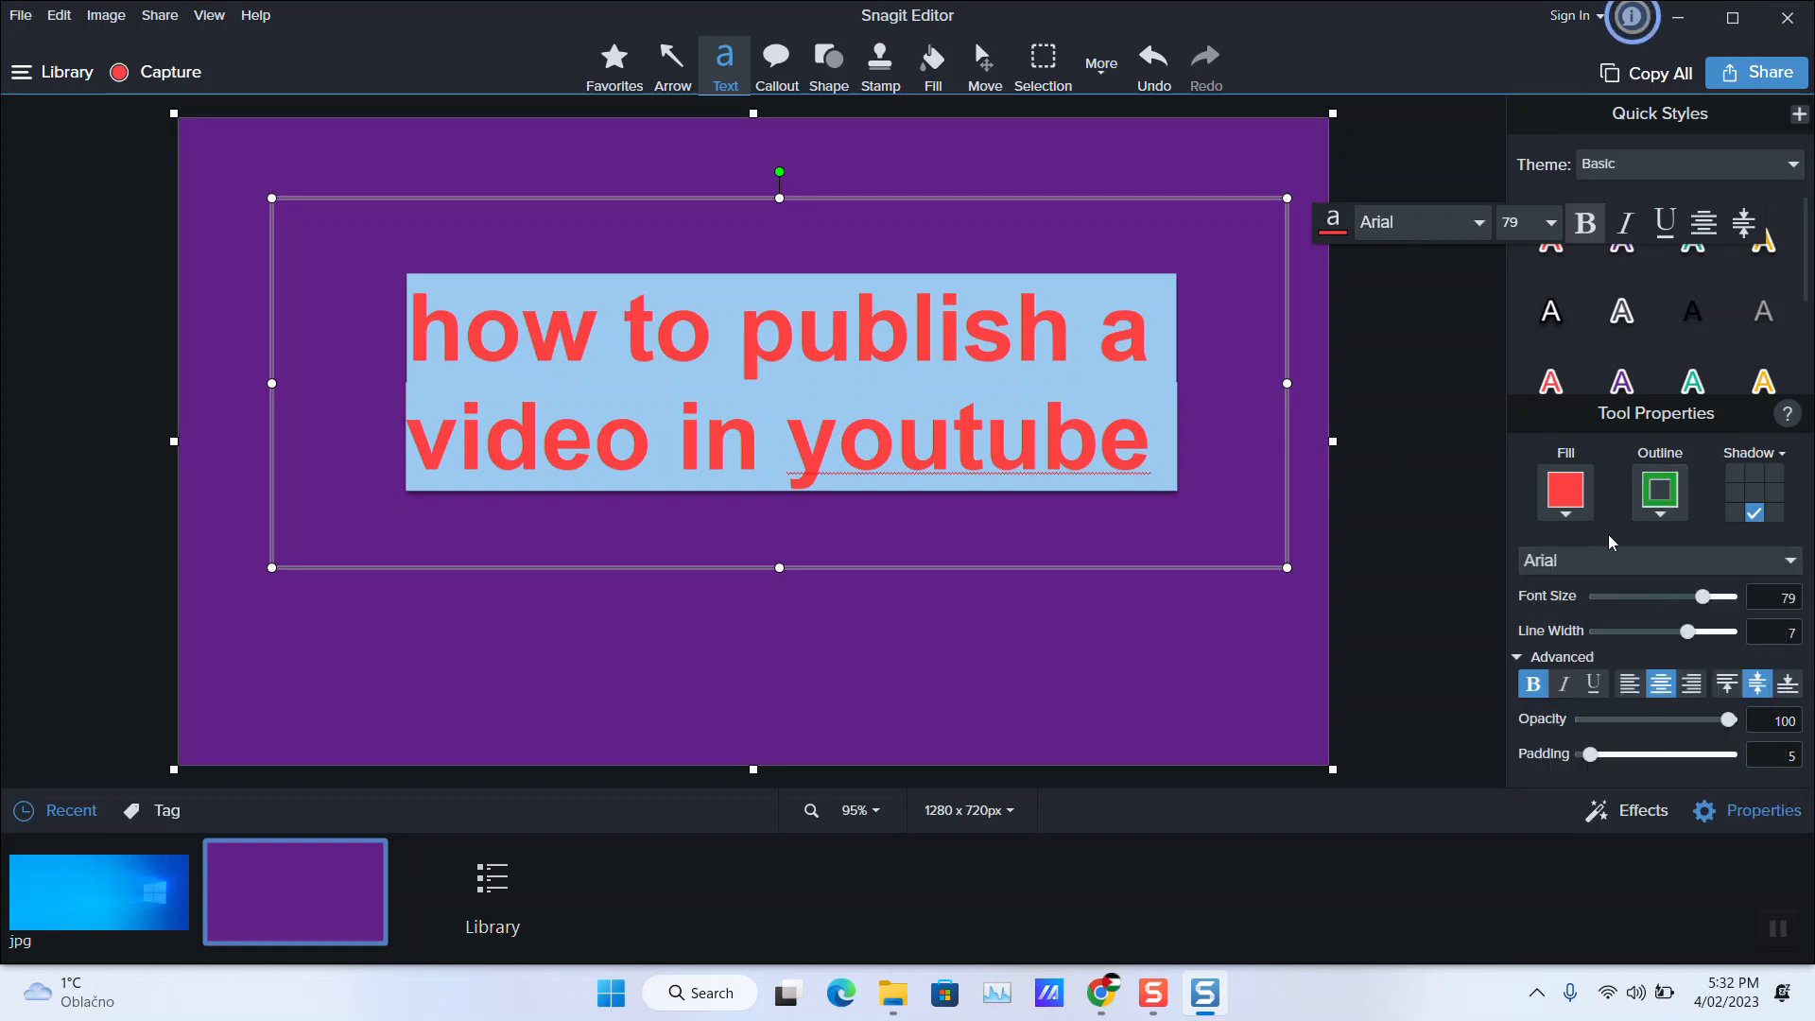
pyautogui.click(1587, 519)
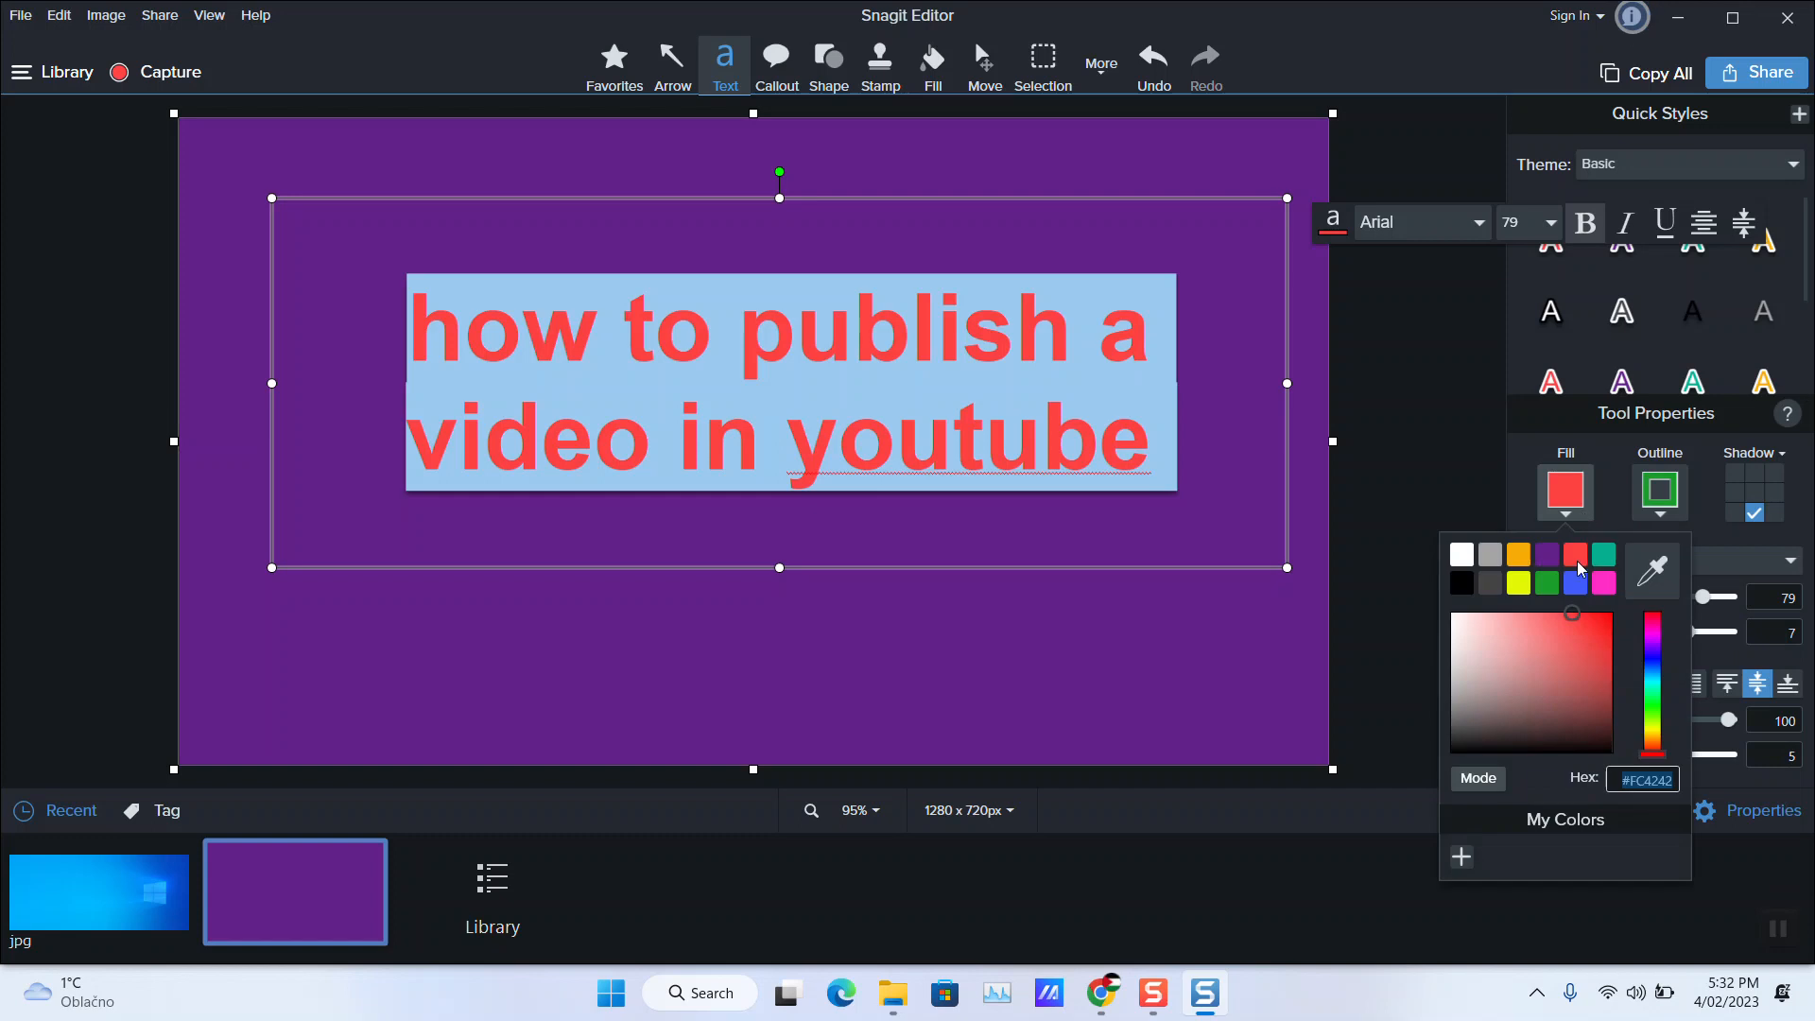
pyautogui.click(1491, 556)
pyautogui.click(1069, 648)
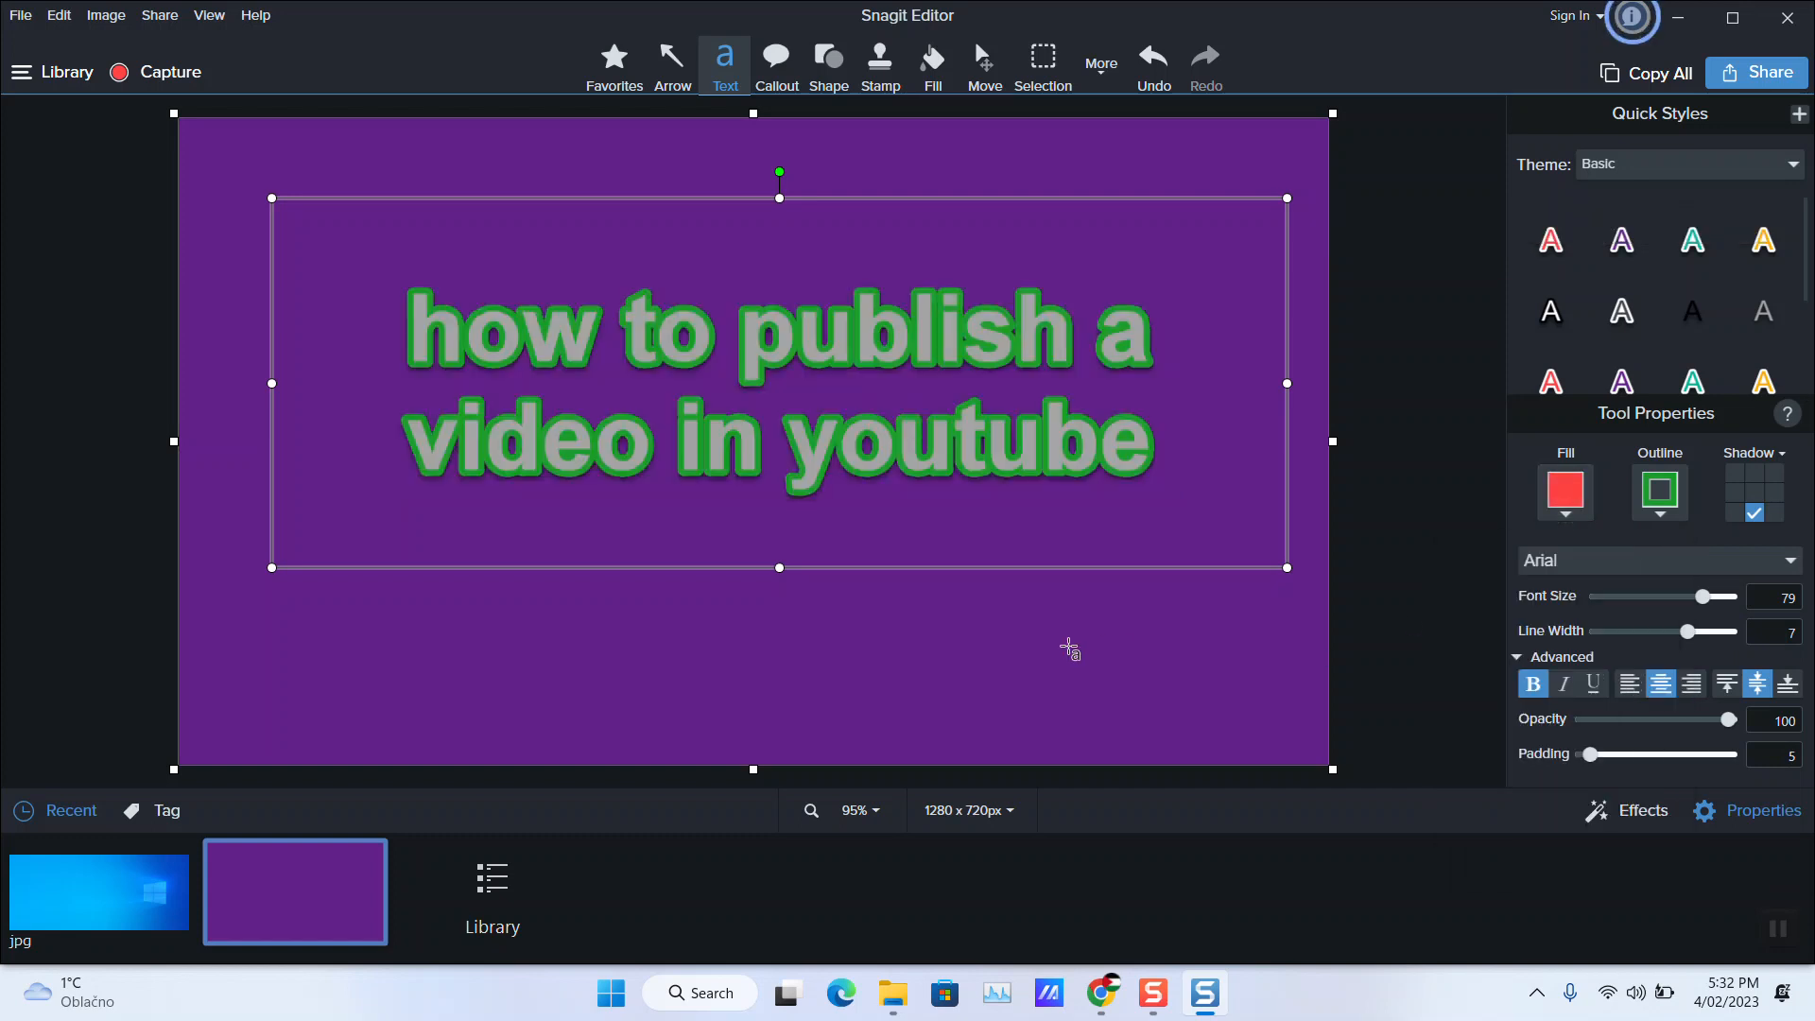
# Set the title text box's opacity to 96 and its padding to 26
pyautogui.click(1016, 432)
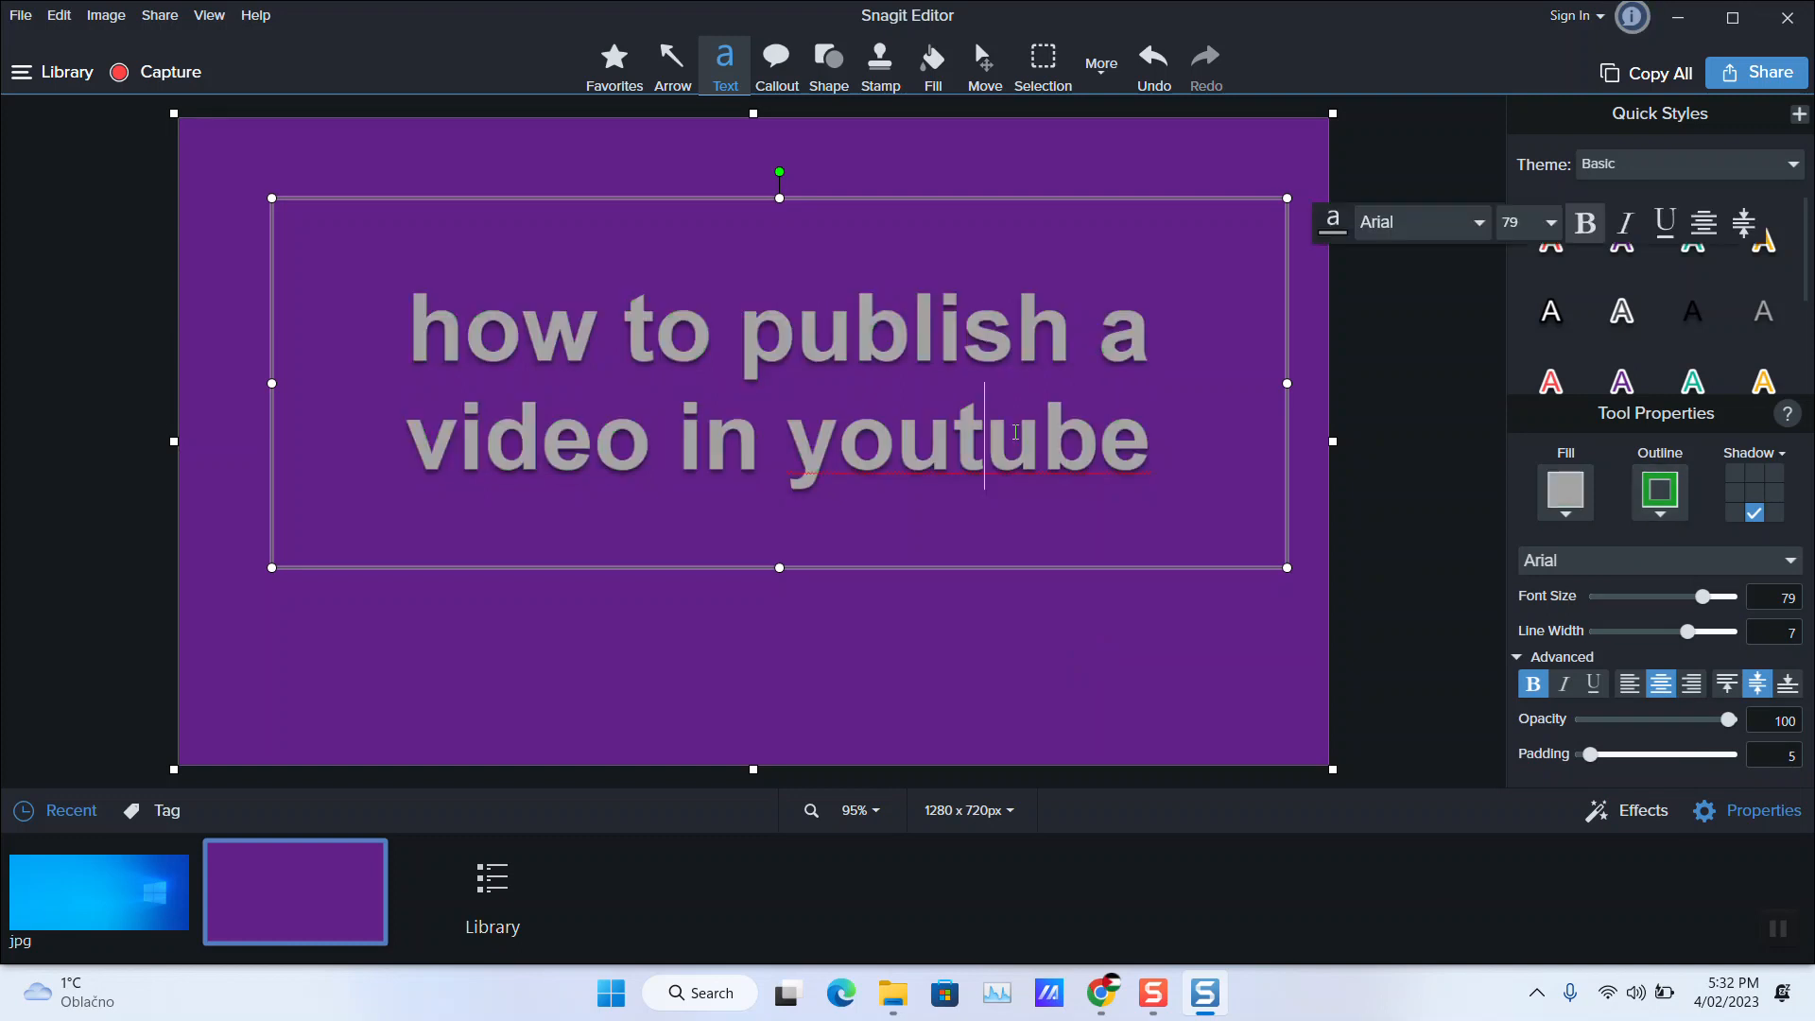
pyautogui.click(1118, 689)
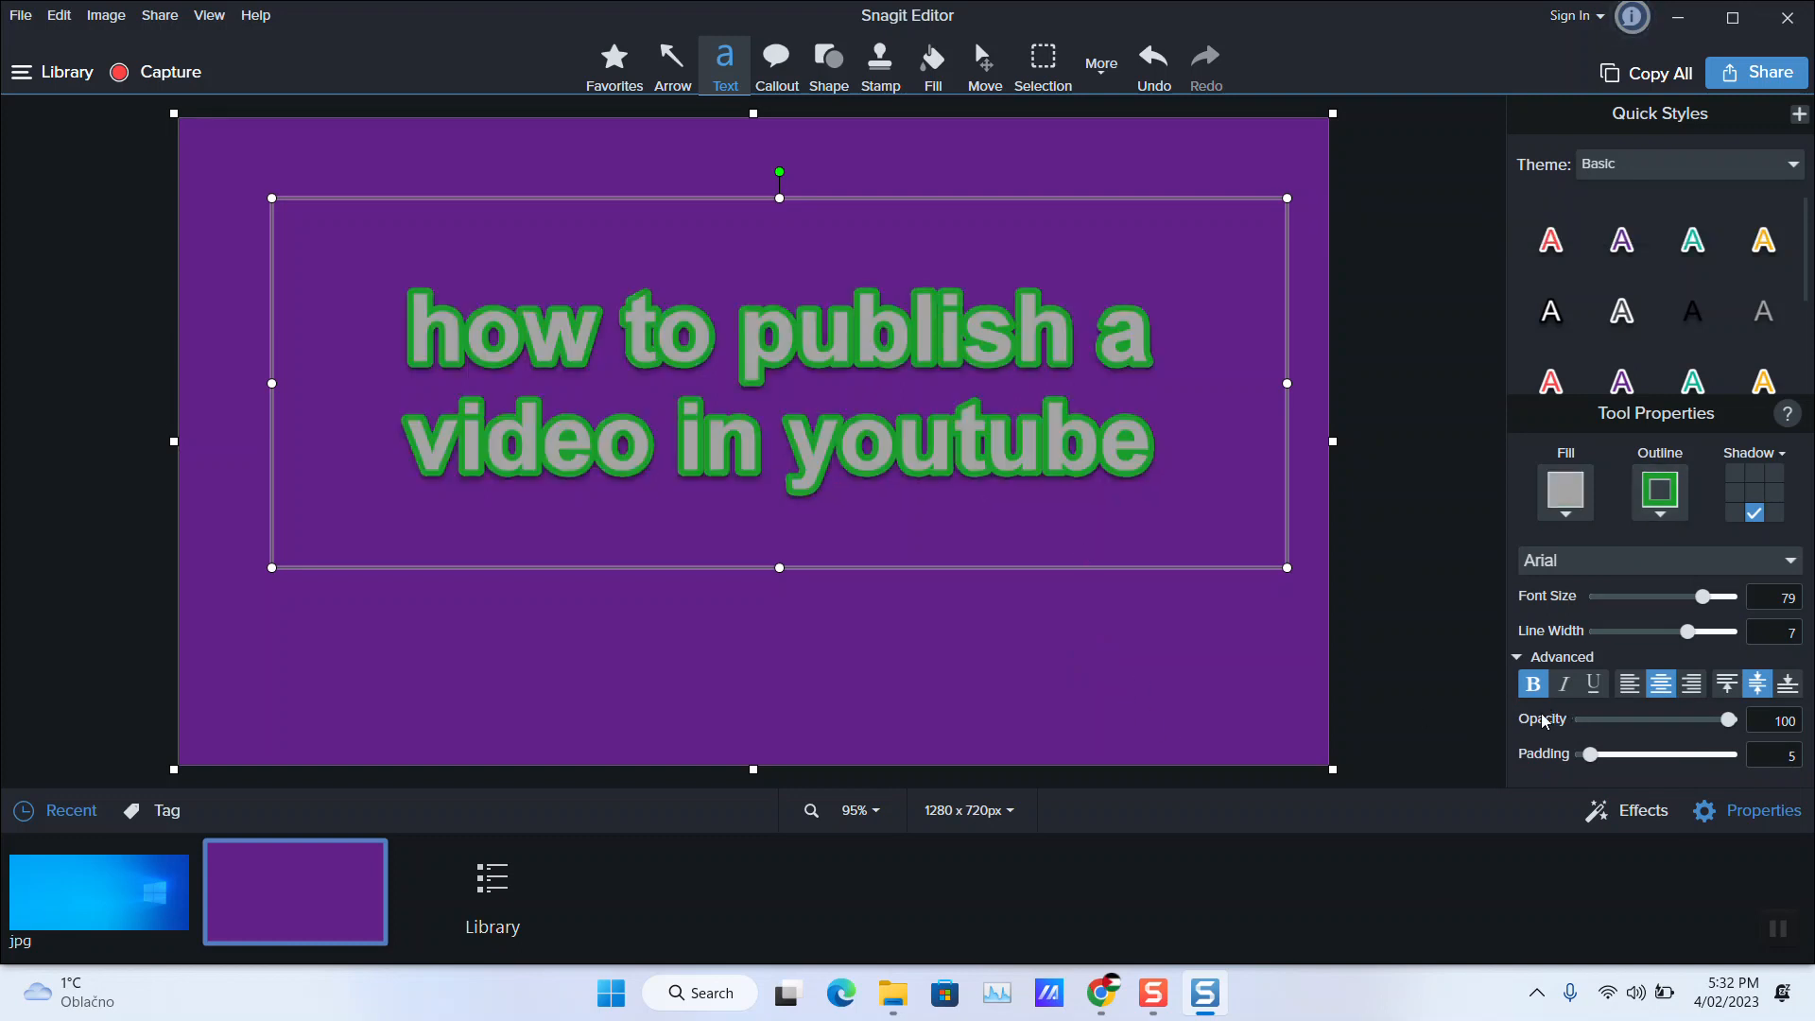
pyautogui.moveTo(1728, 720); pyautogui.dragTo(1725, 723)
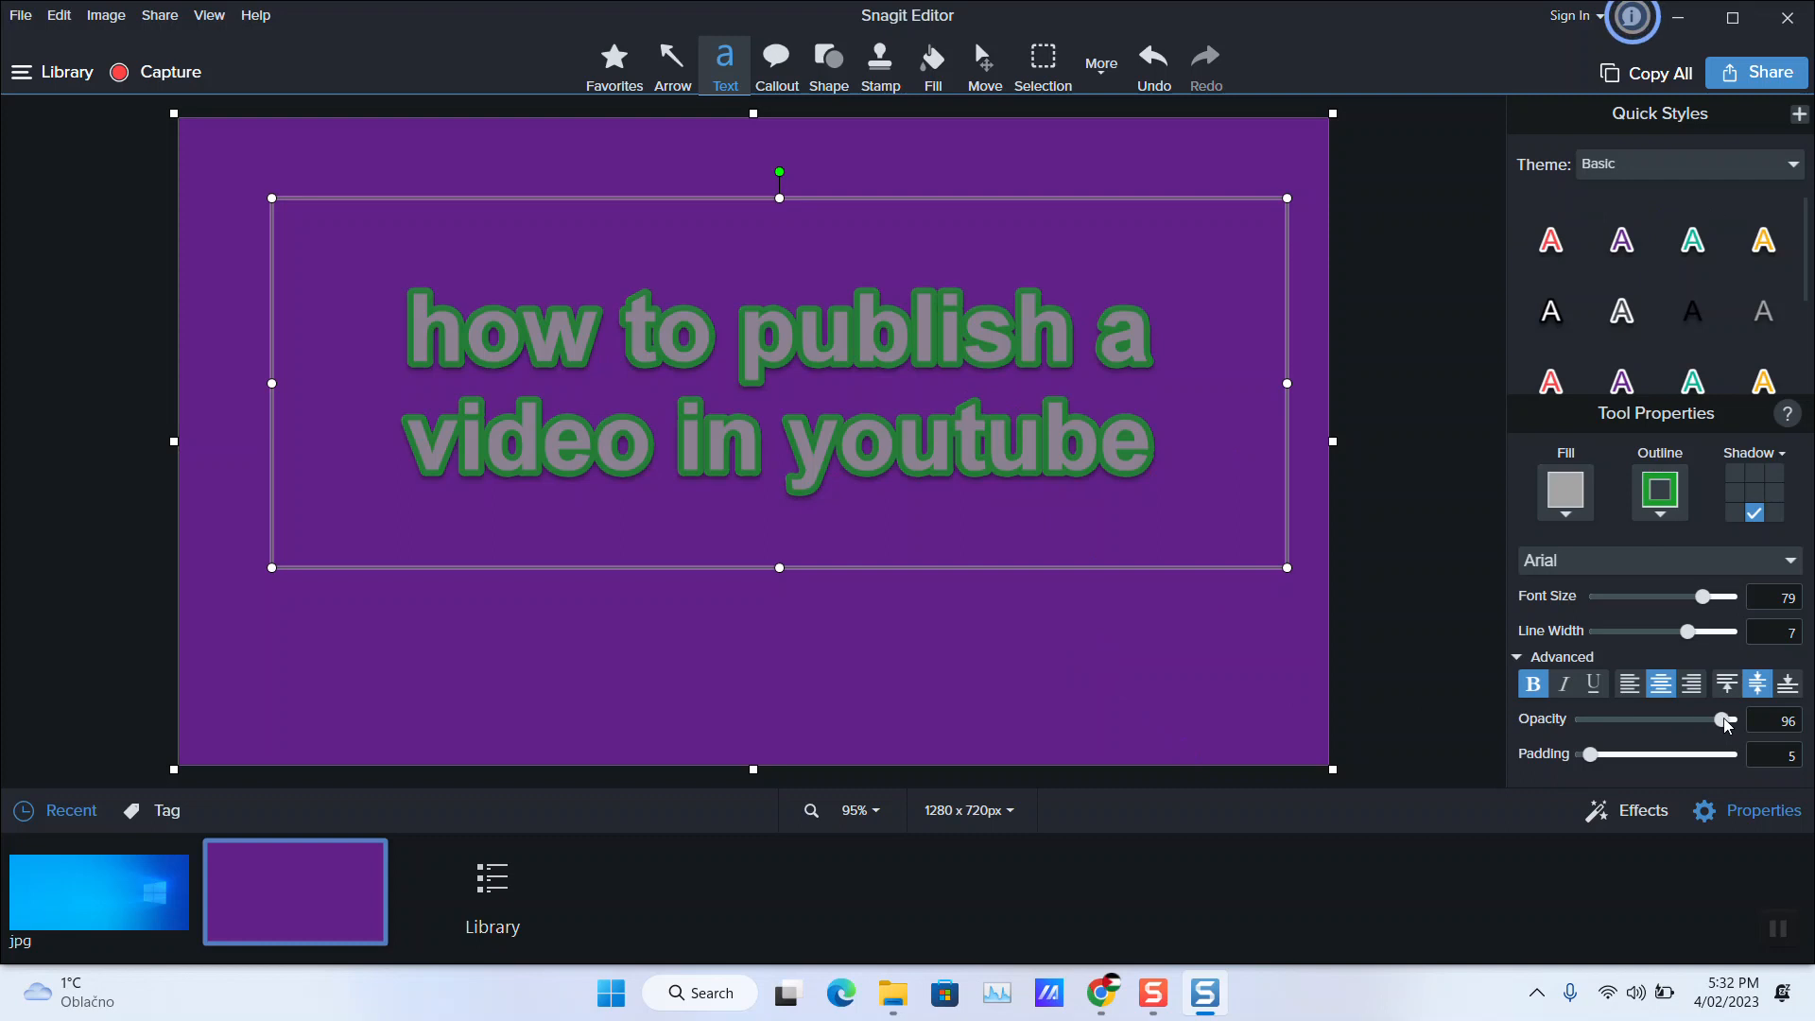
pyautogui.moveTo(1590, 754); pyautogui.dragTo(1627, 764)
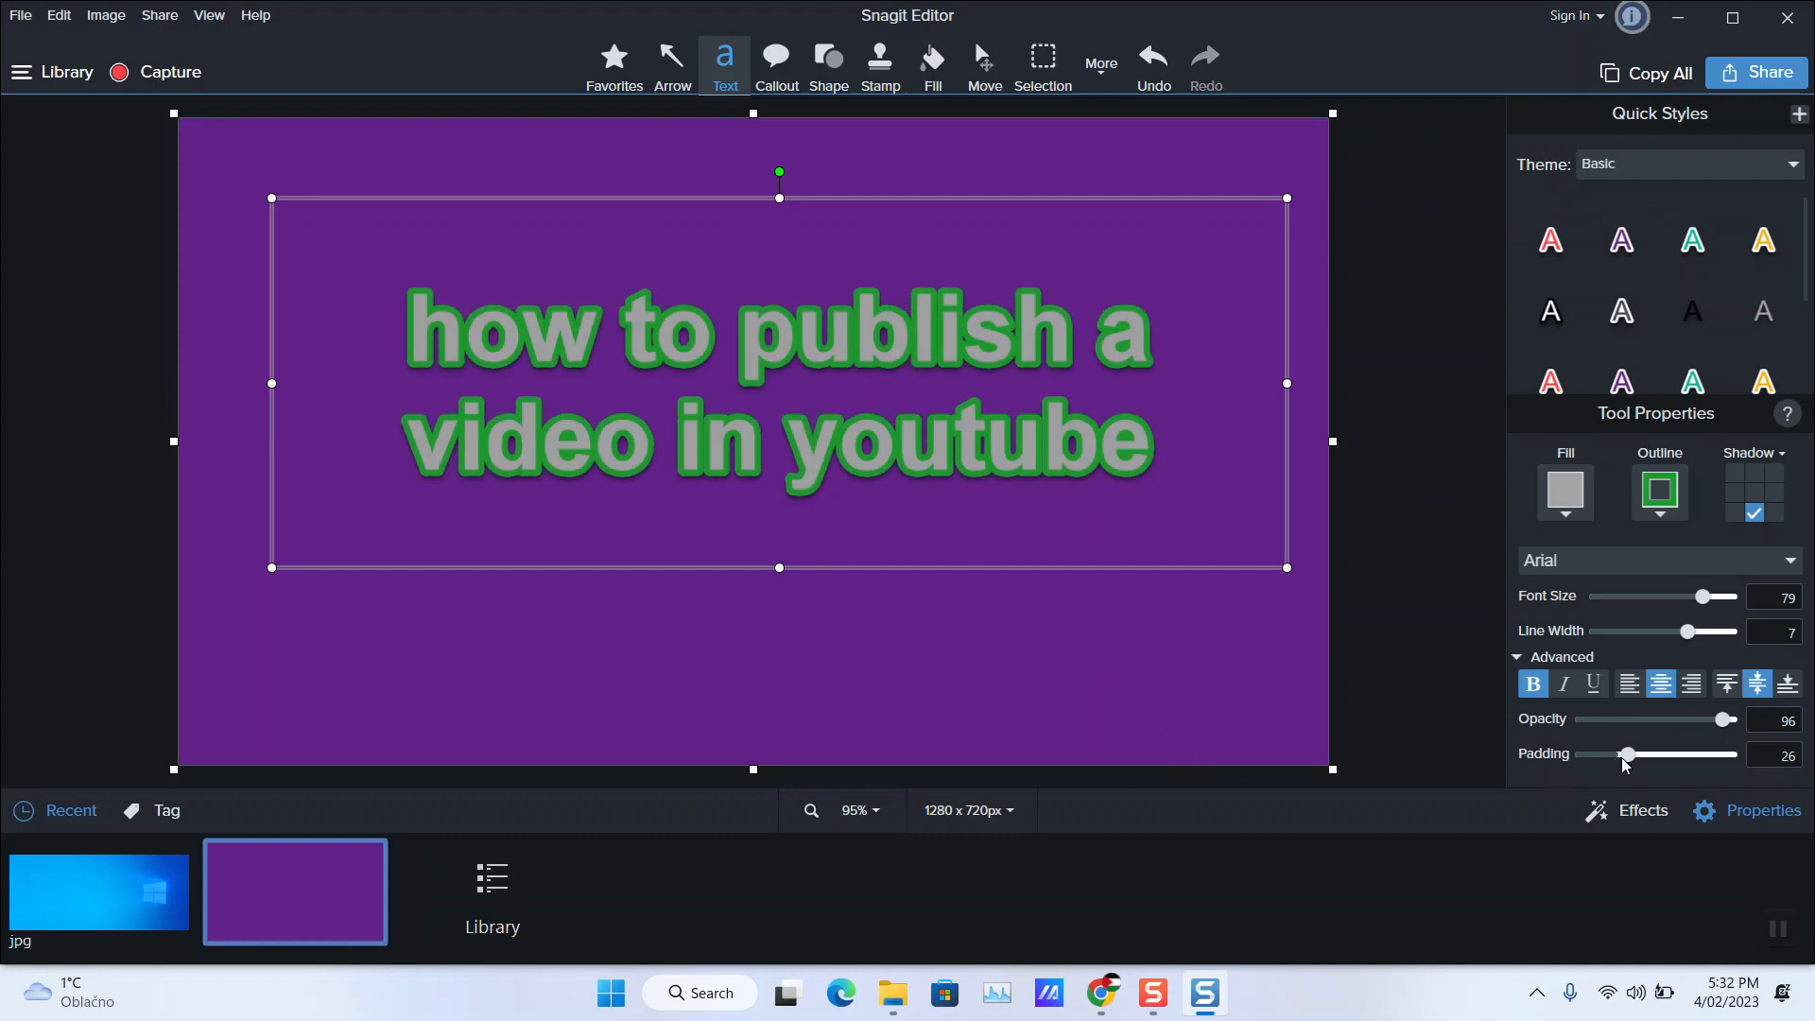
# Apply the Urban quick style theme to the title, and switch it back to the Basic theme
pyautogui.scroll(-3, 1638, 270)
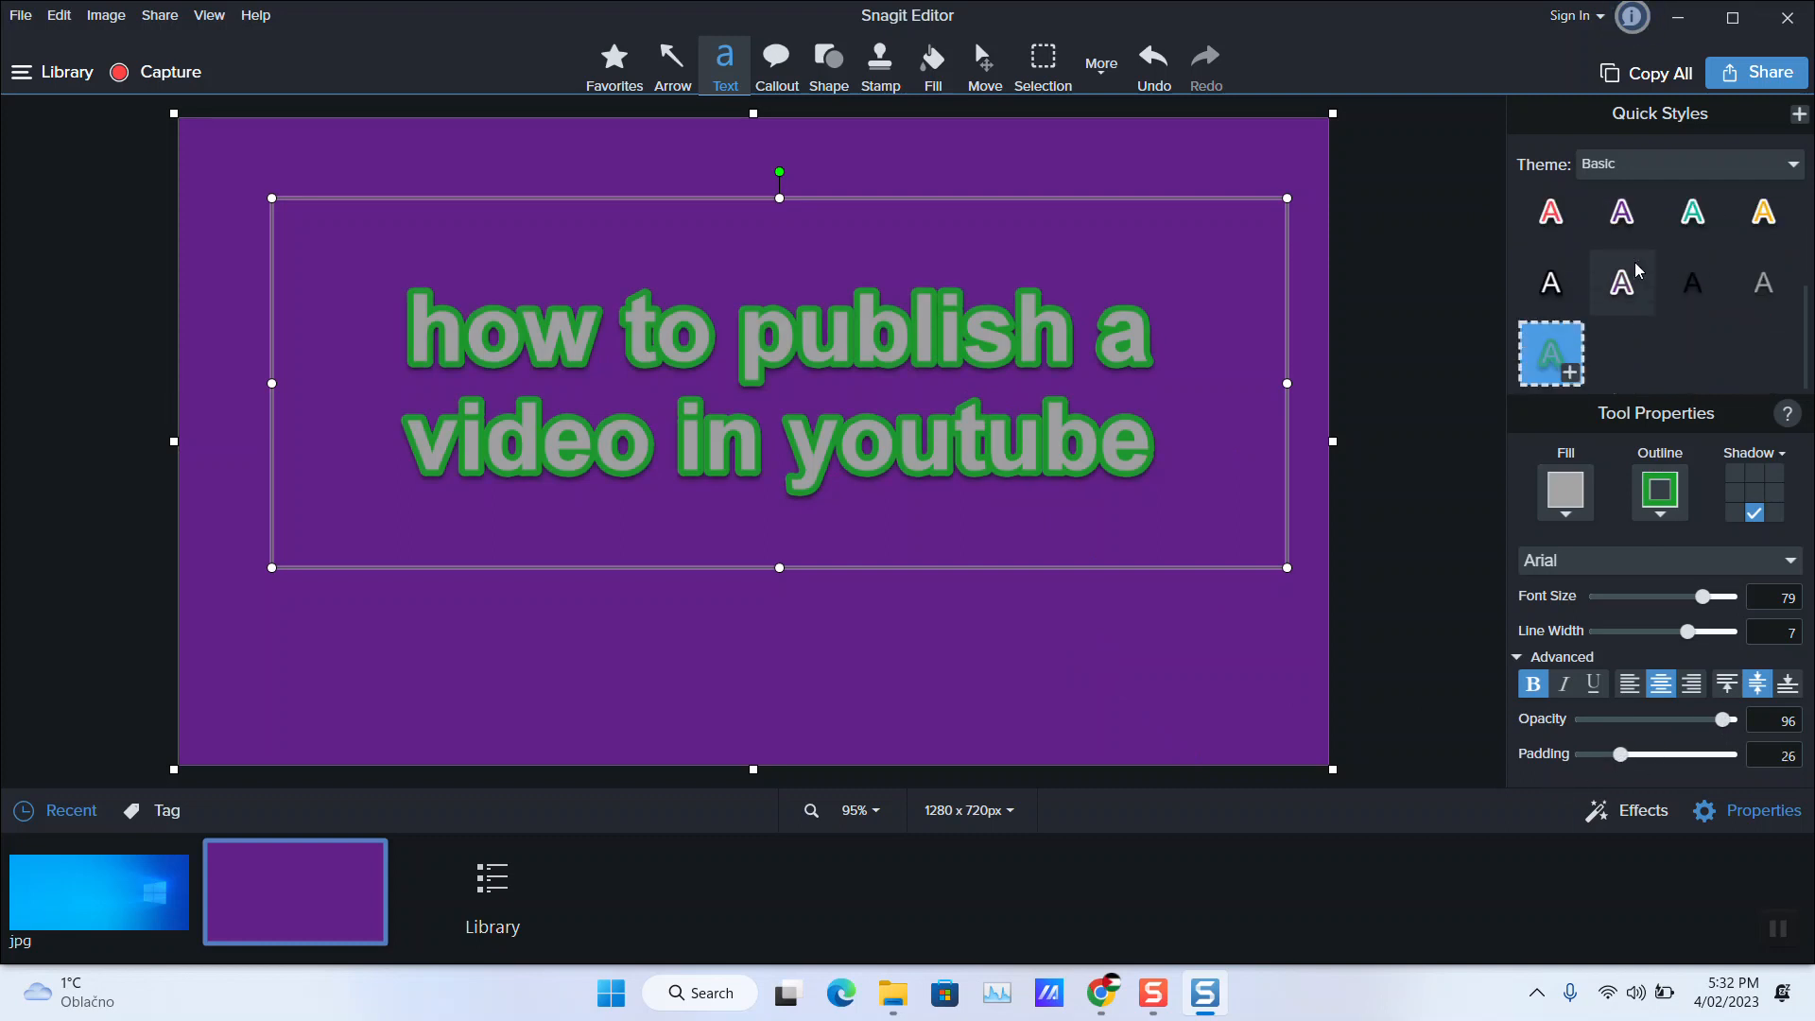
pyautogui.scroll(2, 1558, 244)
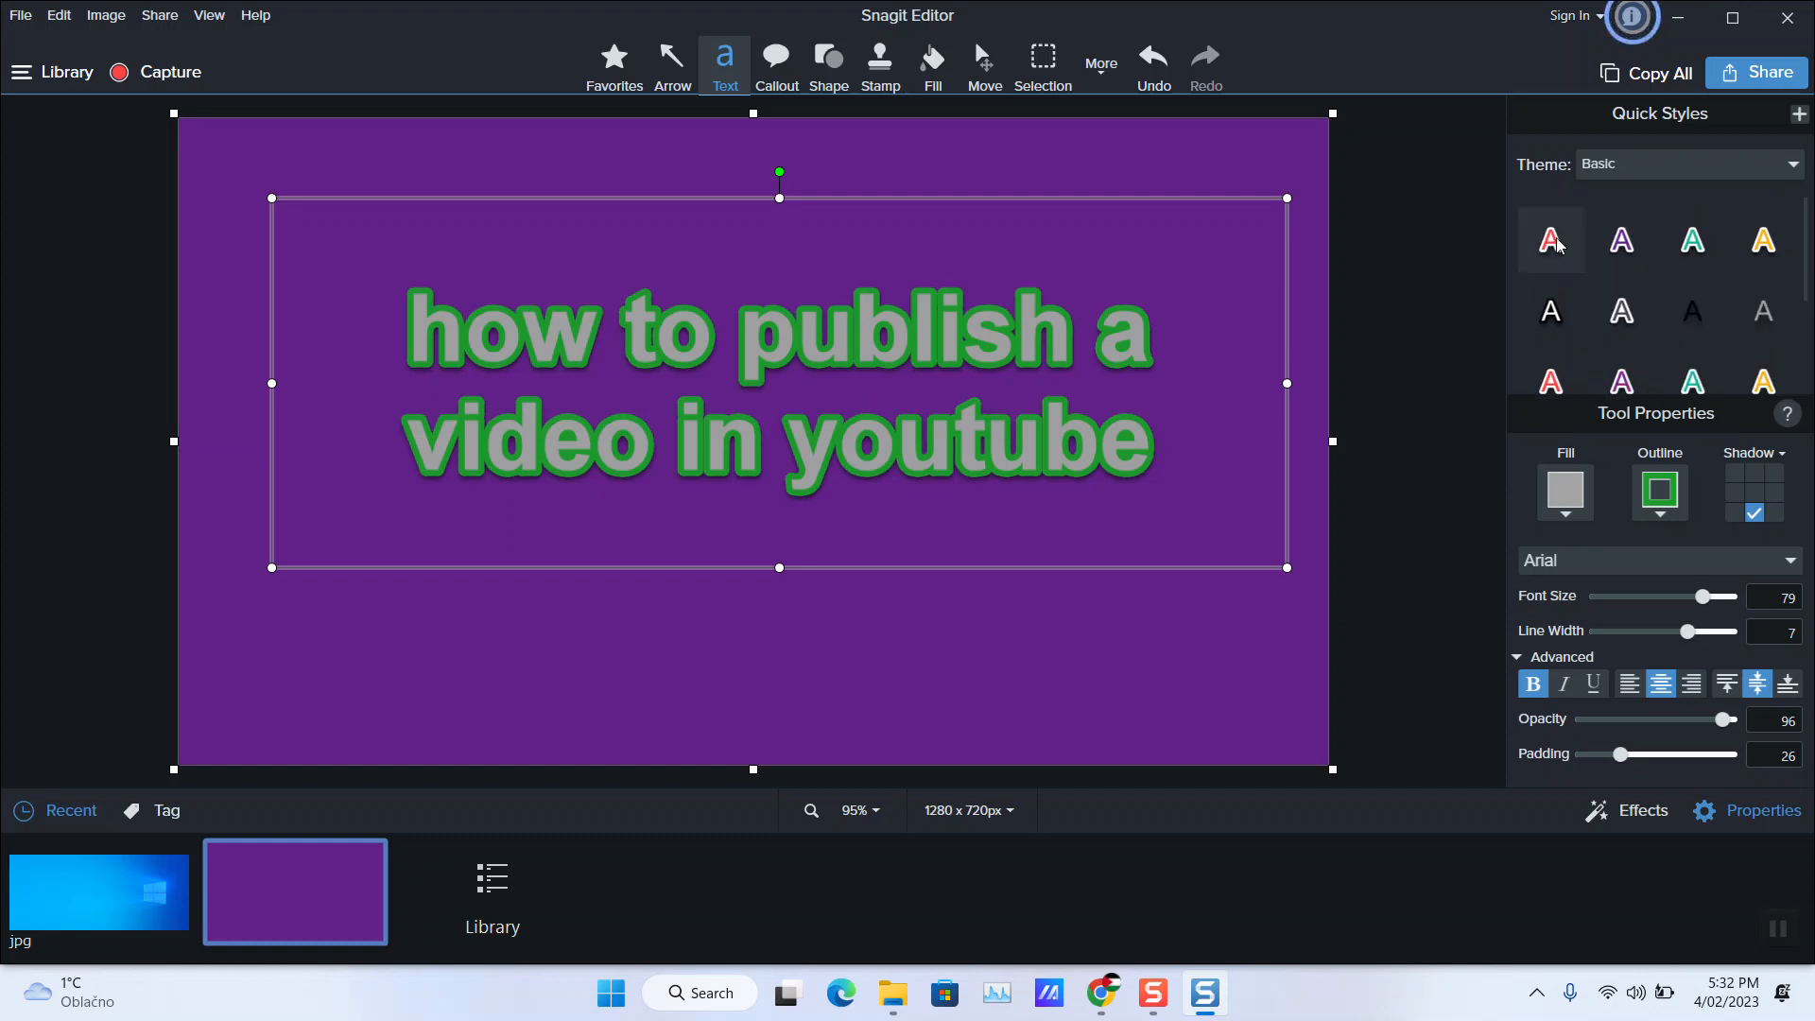
pyautogui.click(1692, 164)
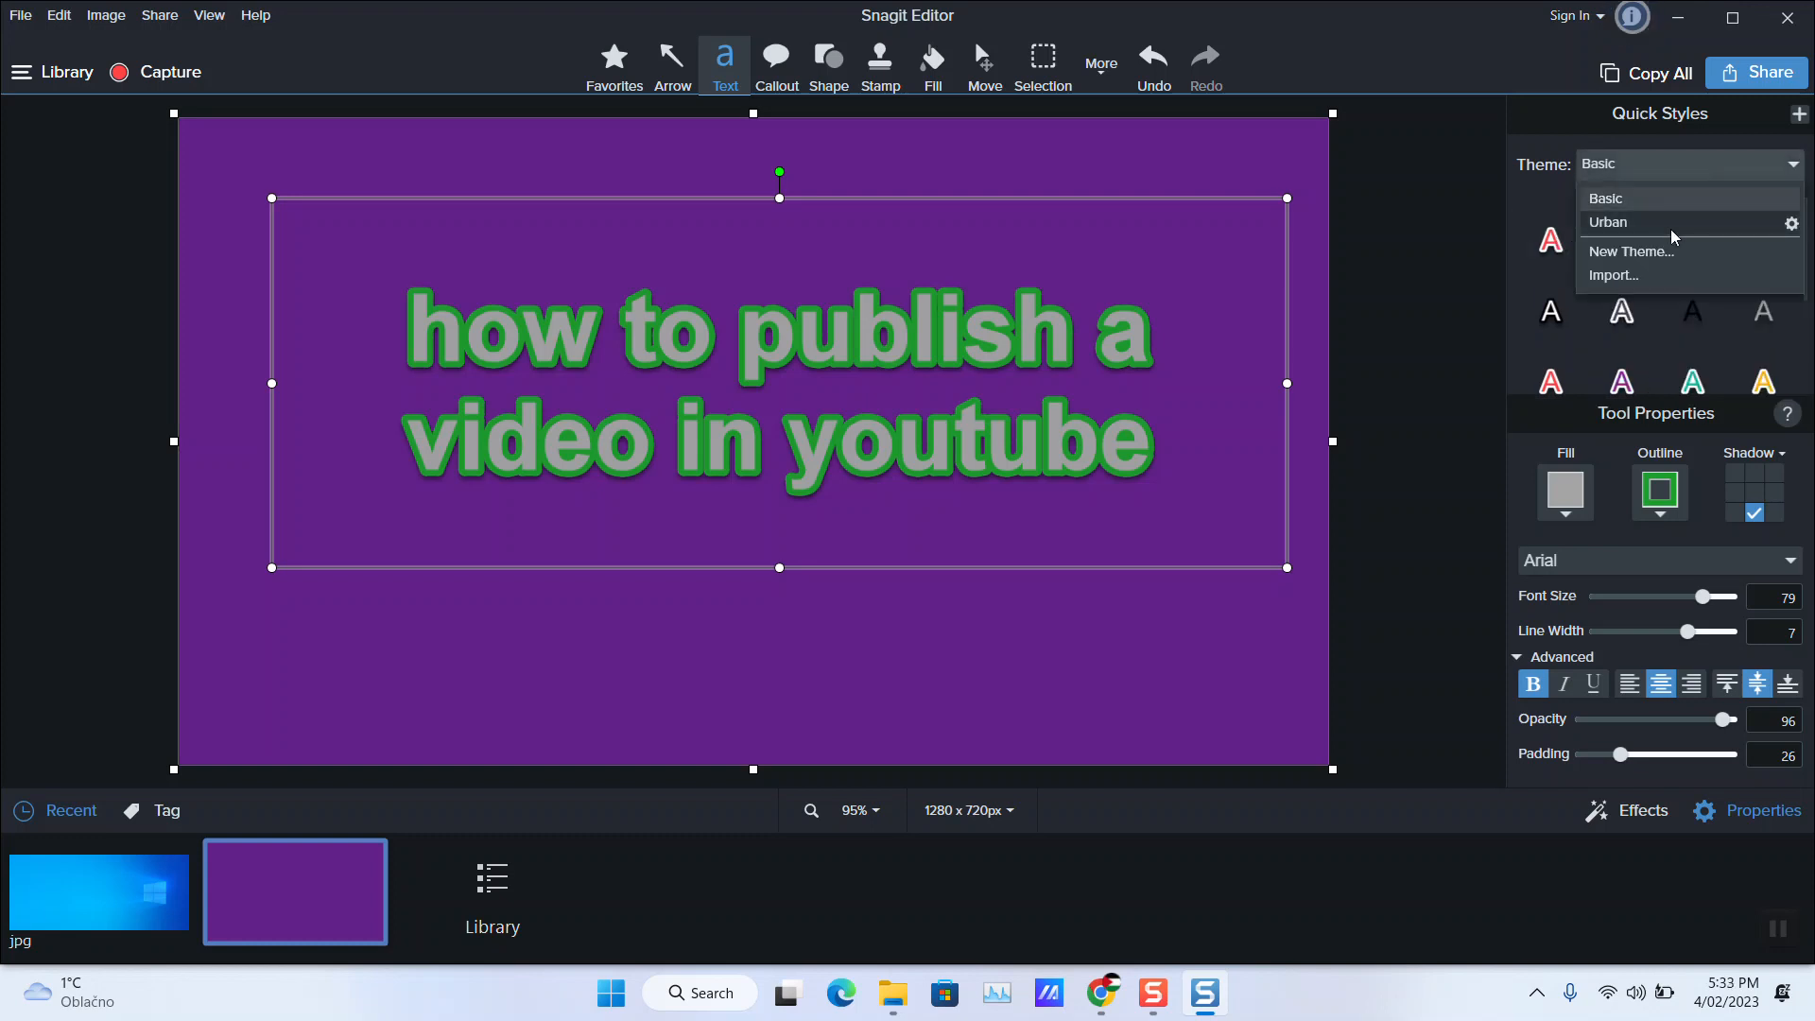
pyautogui.click(1671, 225)
pyautogui.click(1643, 168)
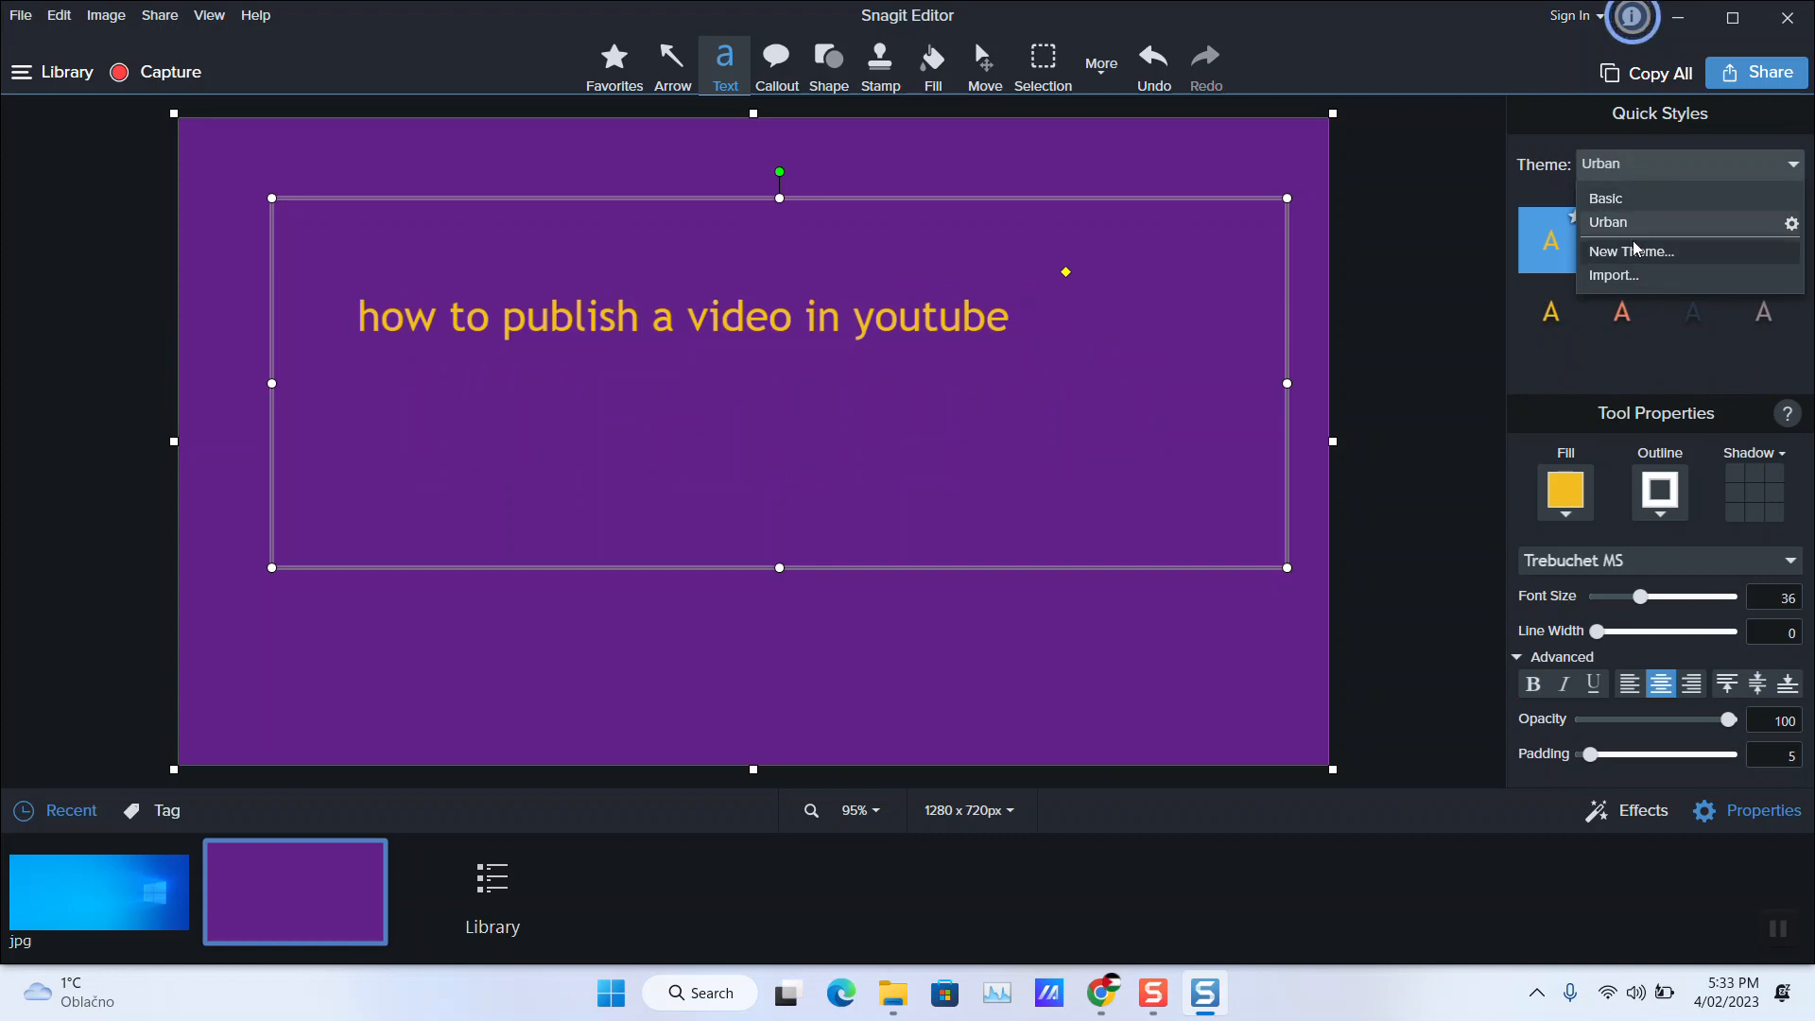
pyautogui.click(1607, 199)
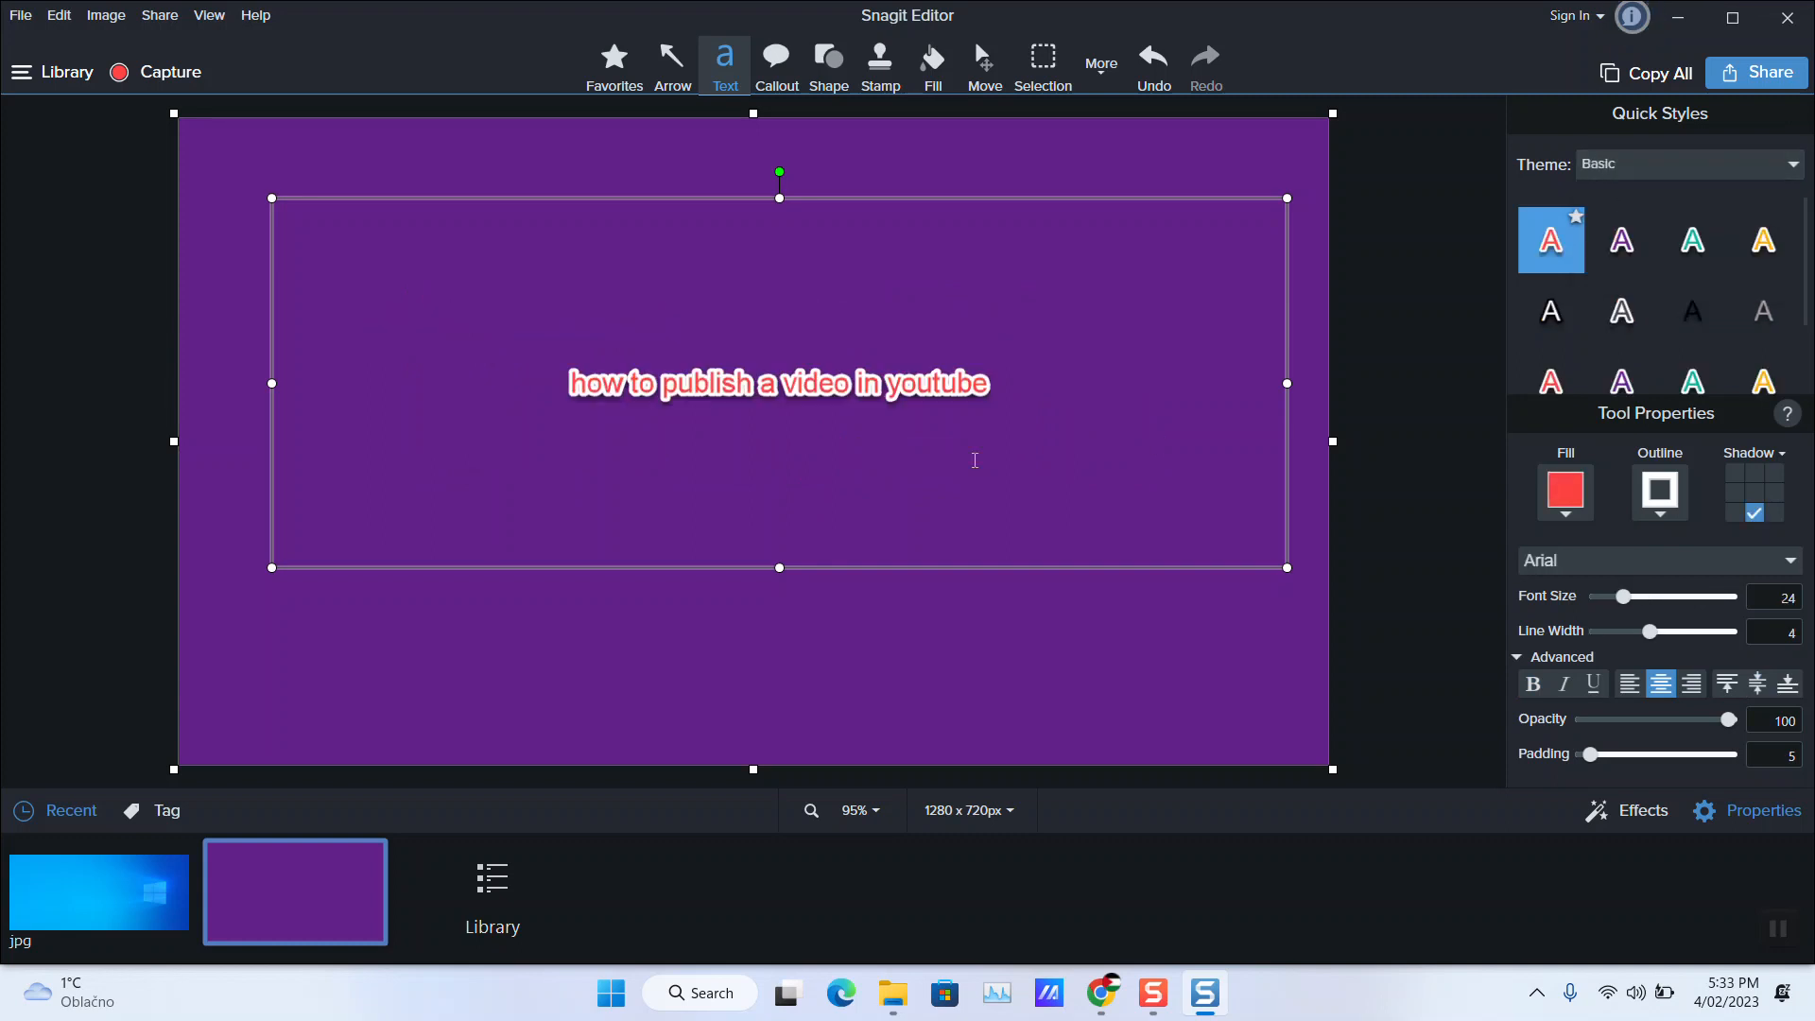
# Set the font size of all the title text to 92 and deselect the text box
pyautogui.doubleClick(881, 404)
pyautogui.click(881, 397)
pyautogui.hotkey('ctrl', 'a')
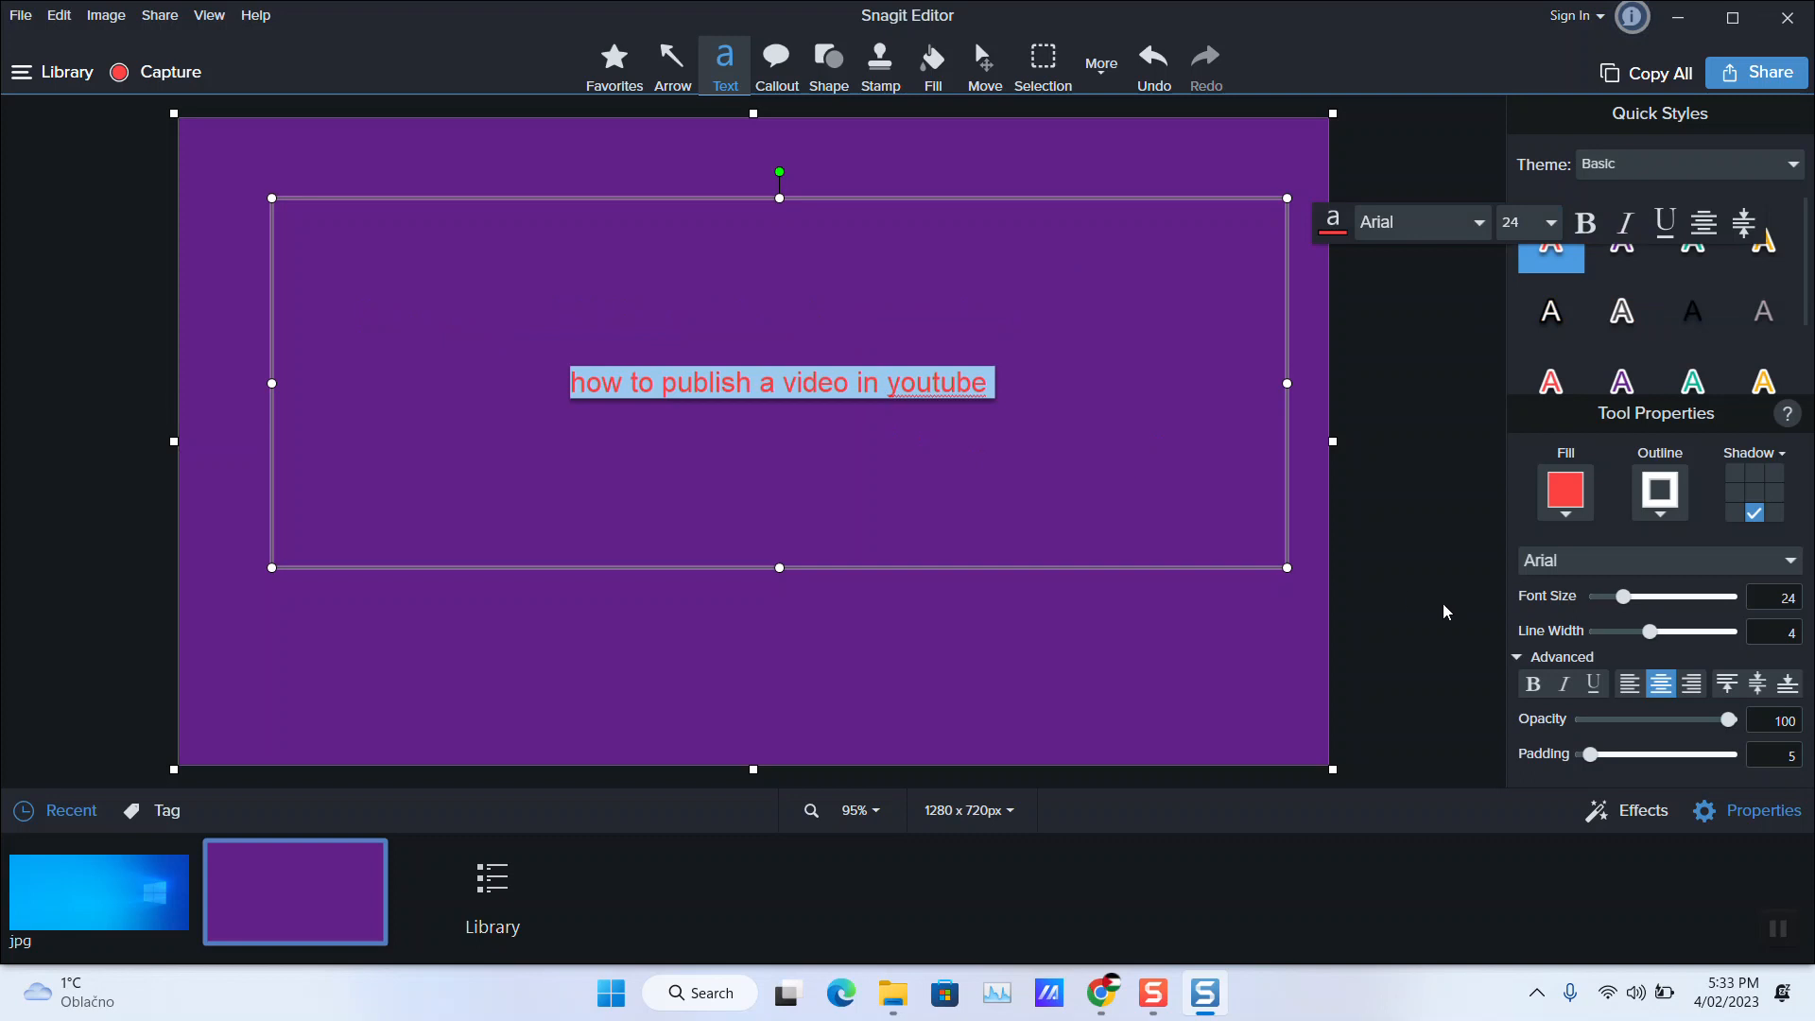
pyautogui.moveTo(1694, 599); pyautogui.dragTo(1723, 599)
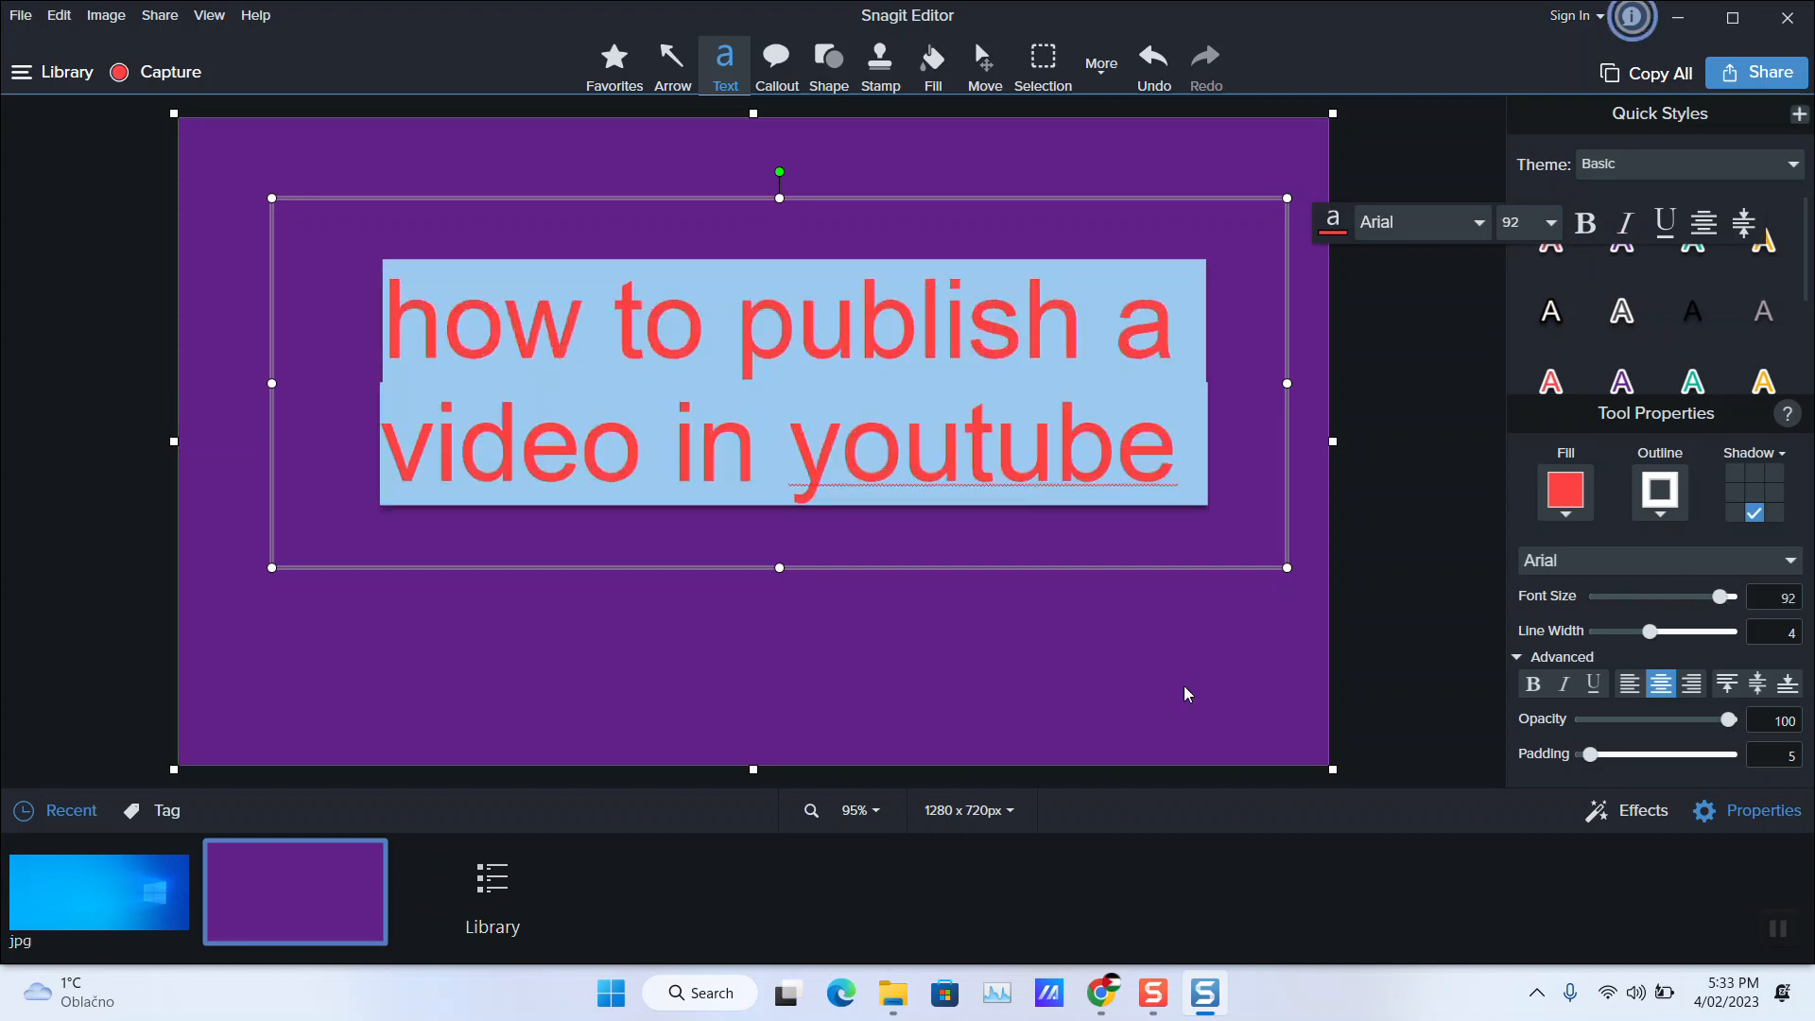
pyautogui.click(838, 723)
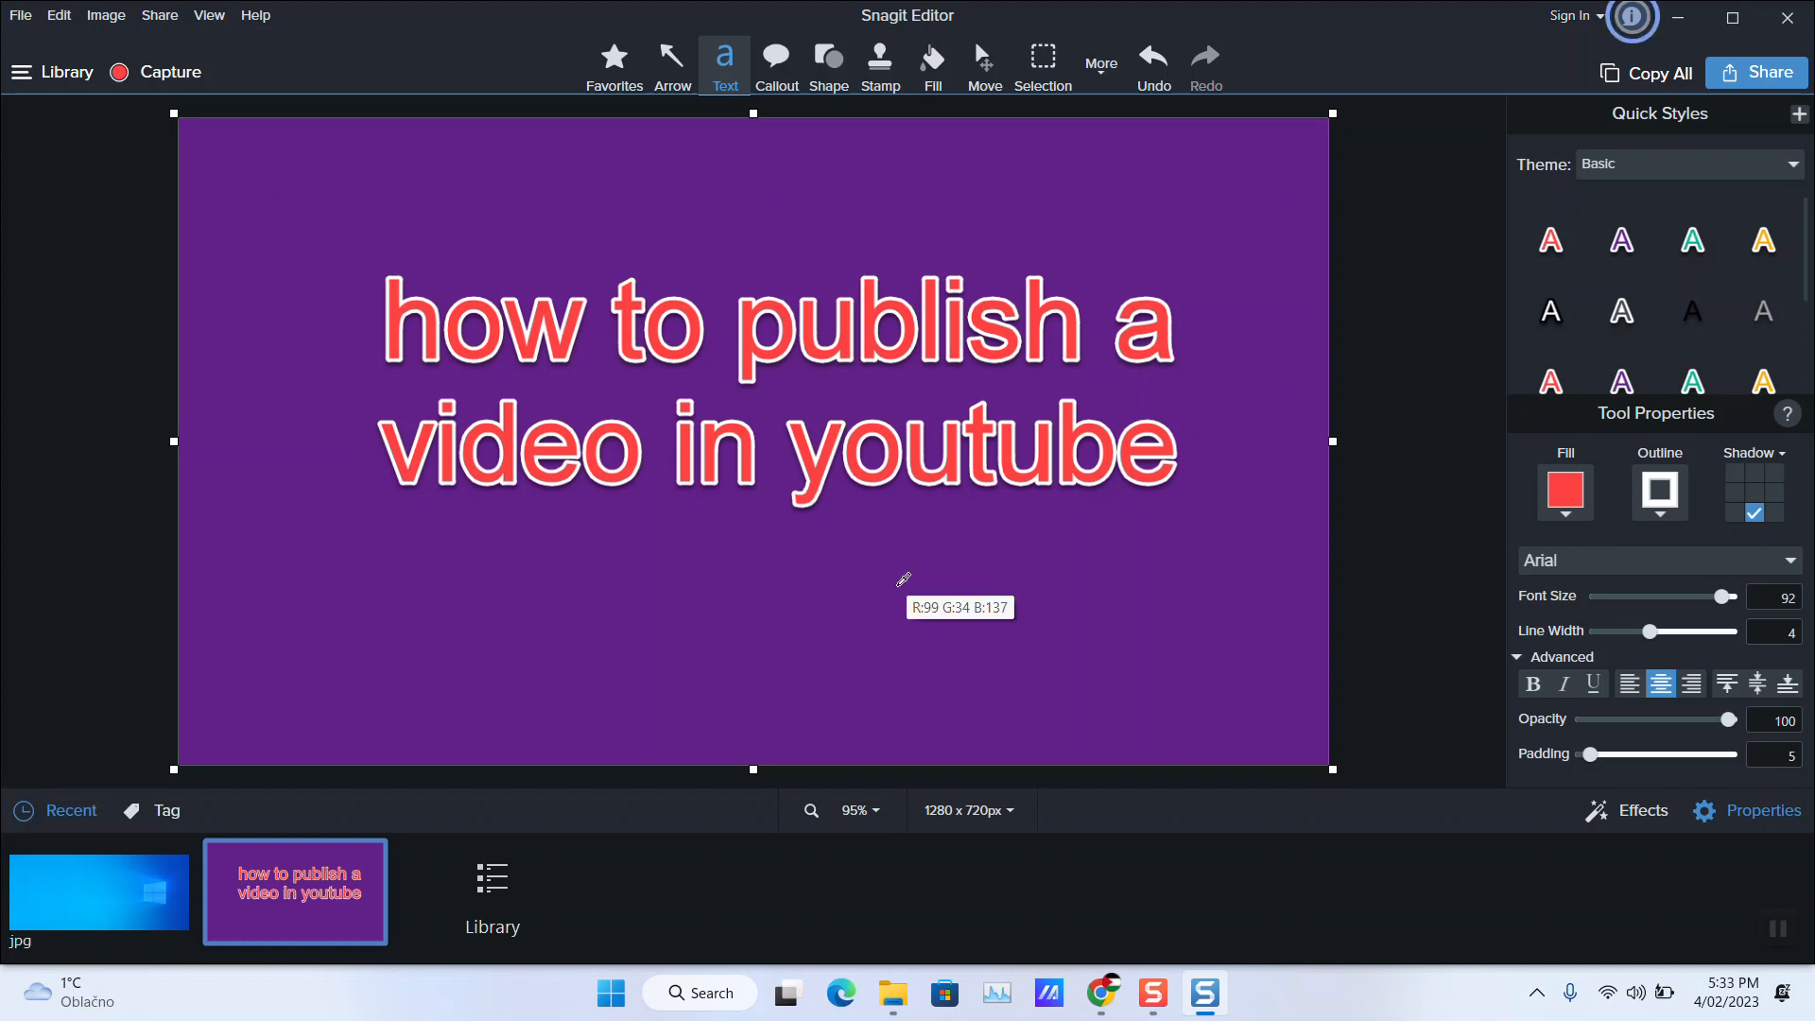
# Save the thumbnail as a PNG file named hy in the 2023 folder on the Video 2023 (E:) drive
pyautogui.hotkey('ctrl', 's')
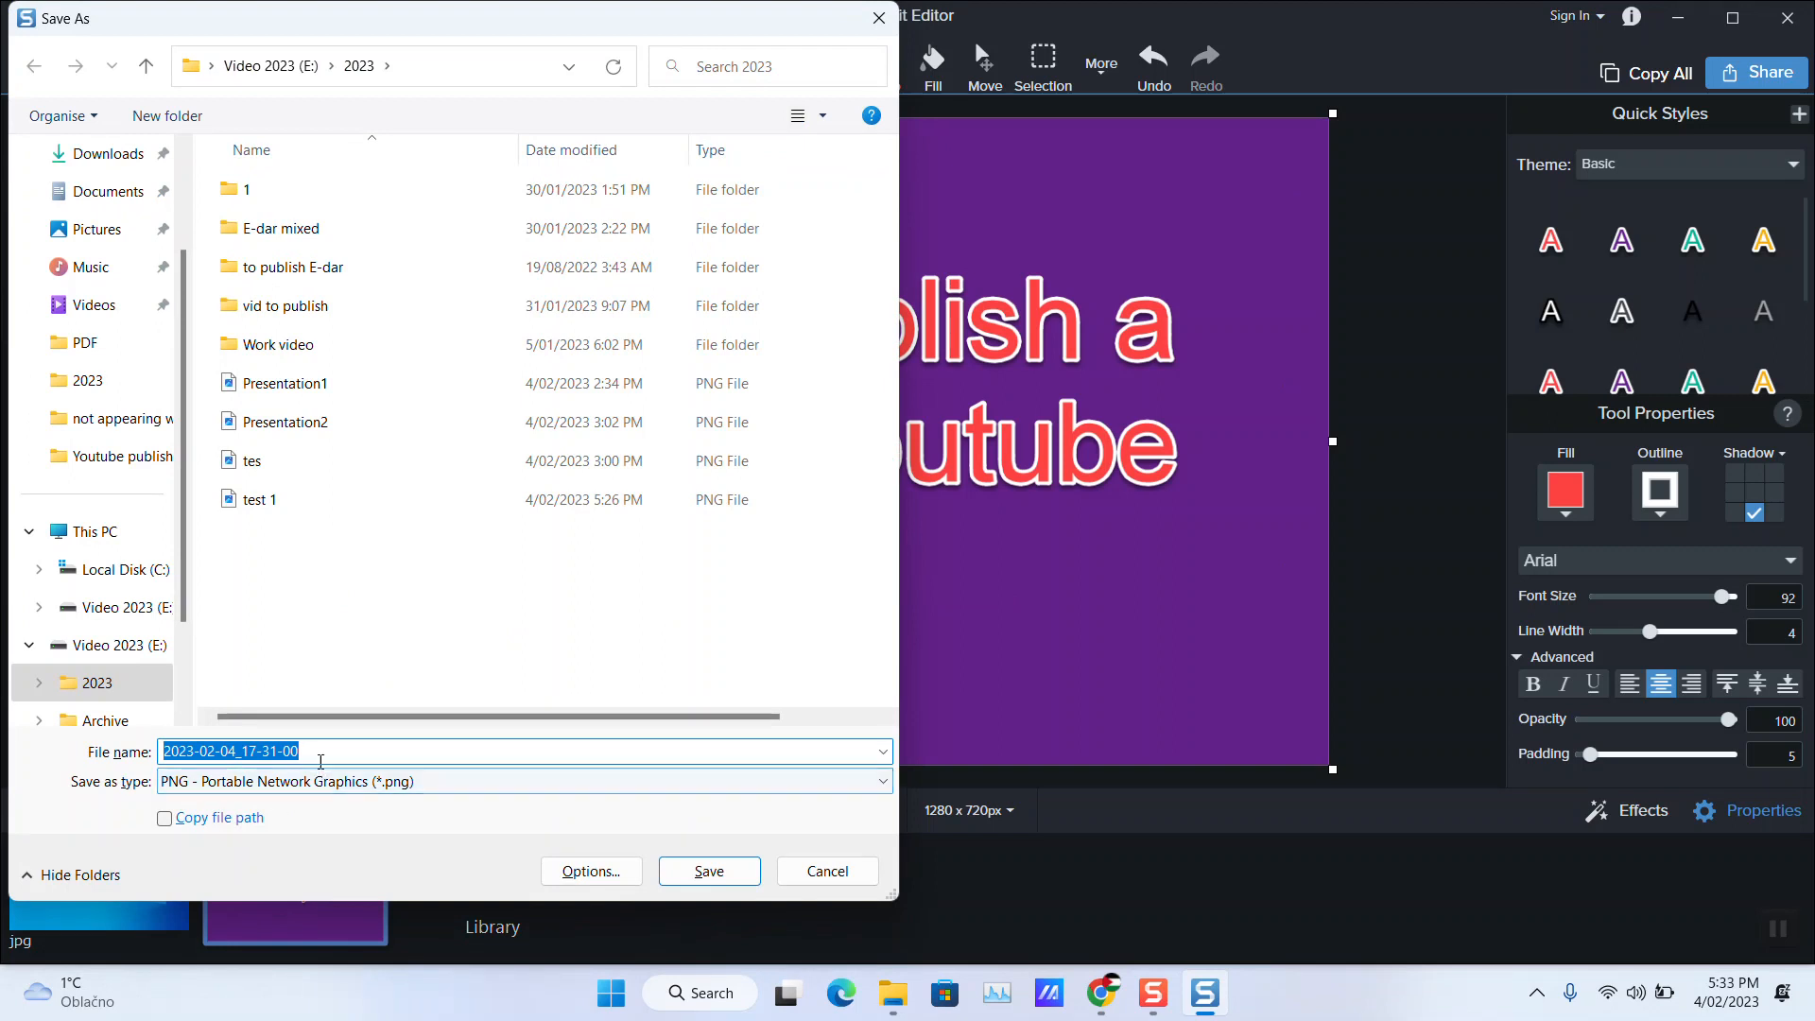
pyautogui.write('hy')
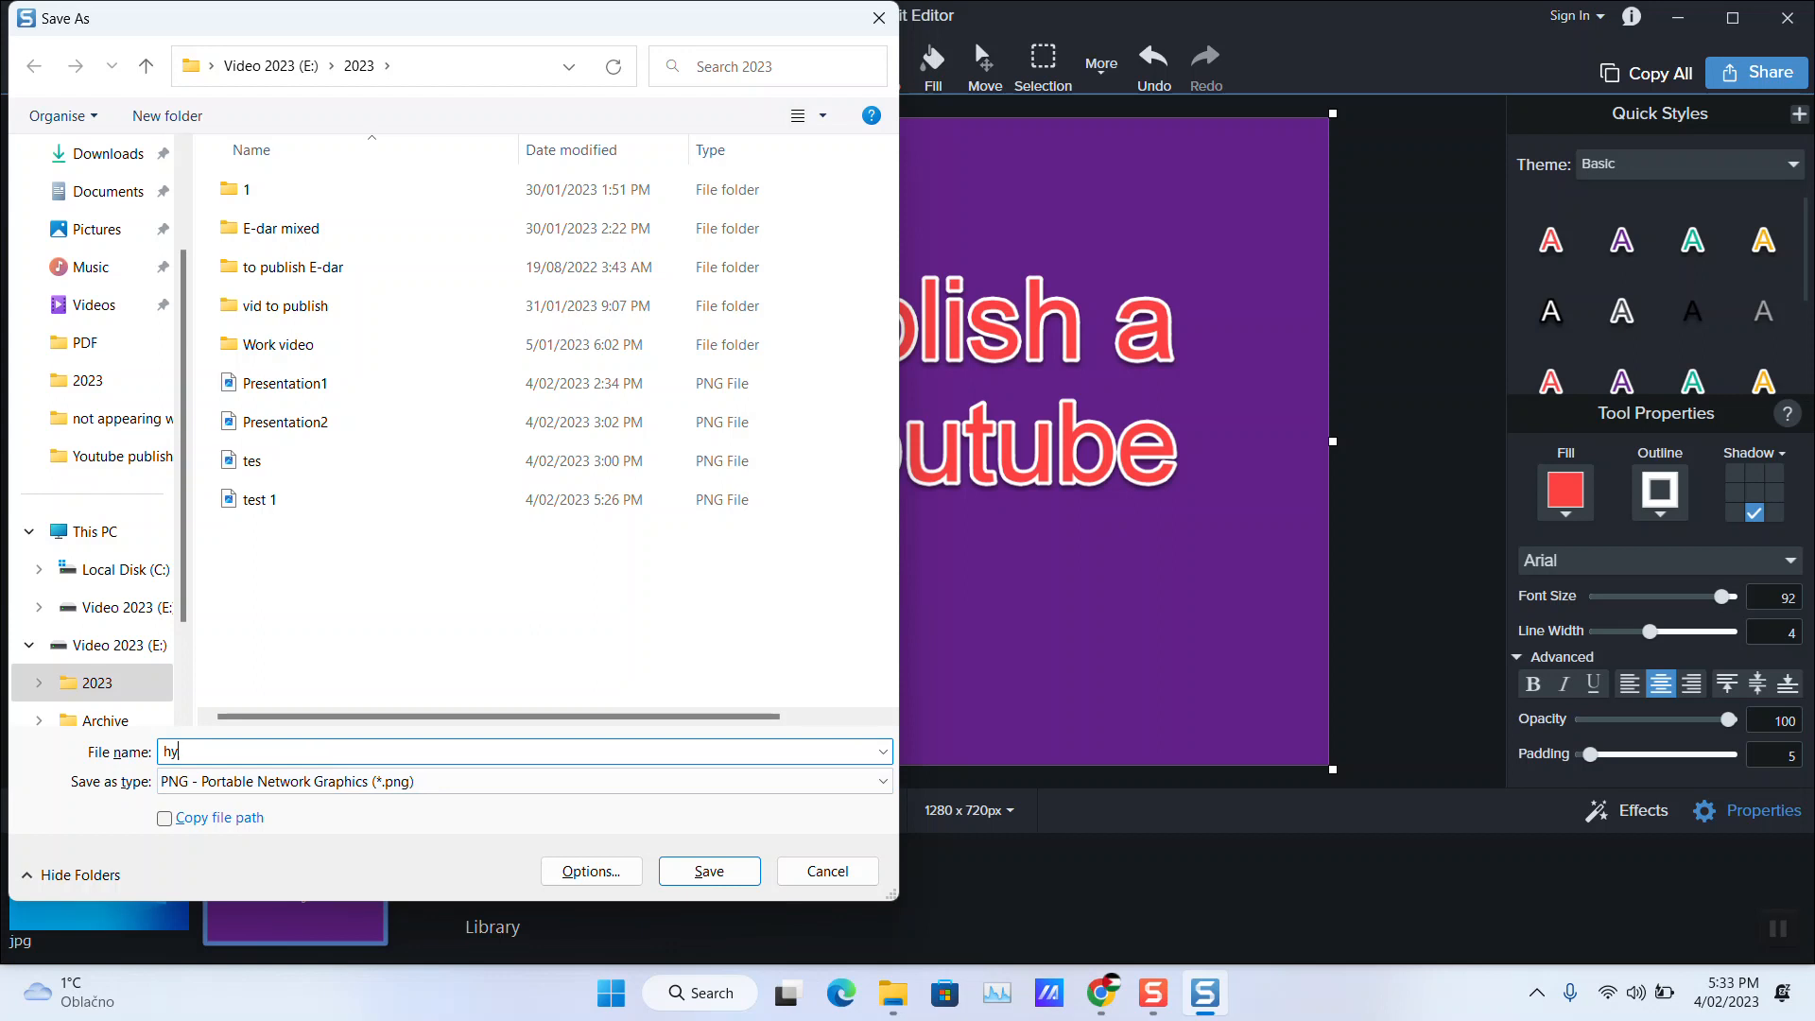
pyautogui.press('Return')
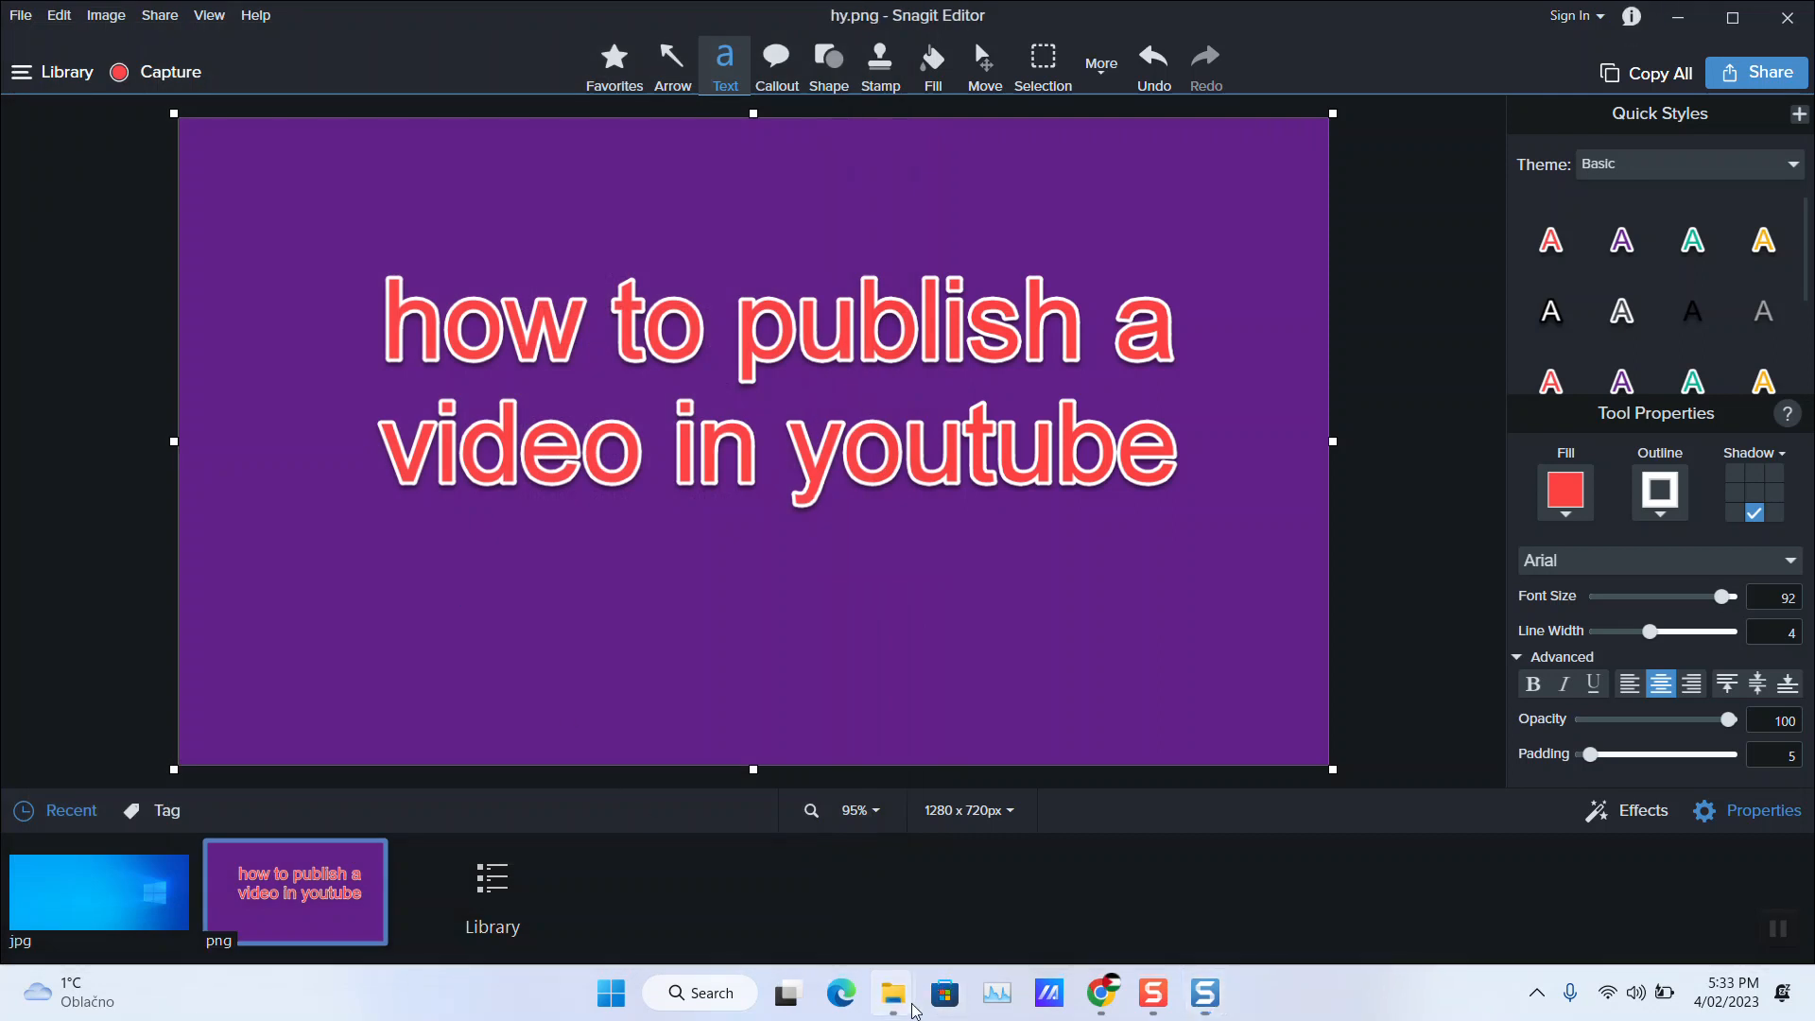
# Switch to the 2023 folder in File Explorer and check the file size in the properties of the hy image
pyautogui.moveTo(892, 993)
pyautogui.click(1097, 877)
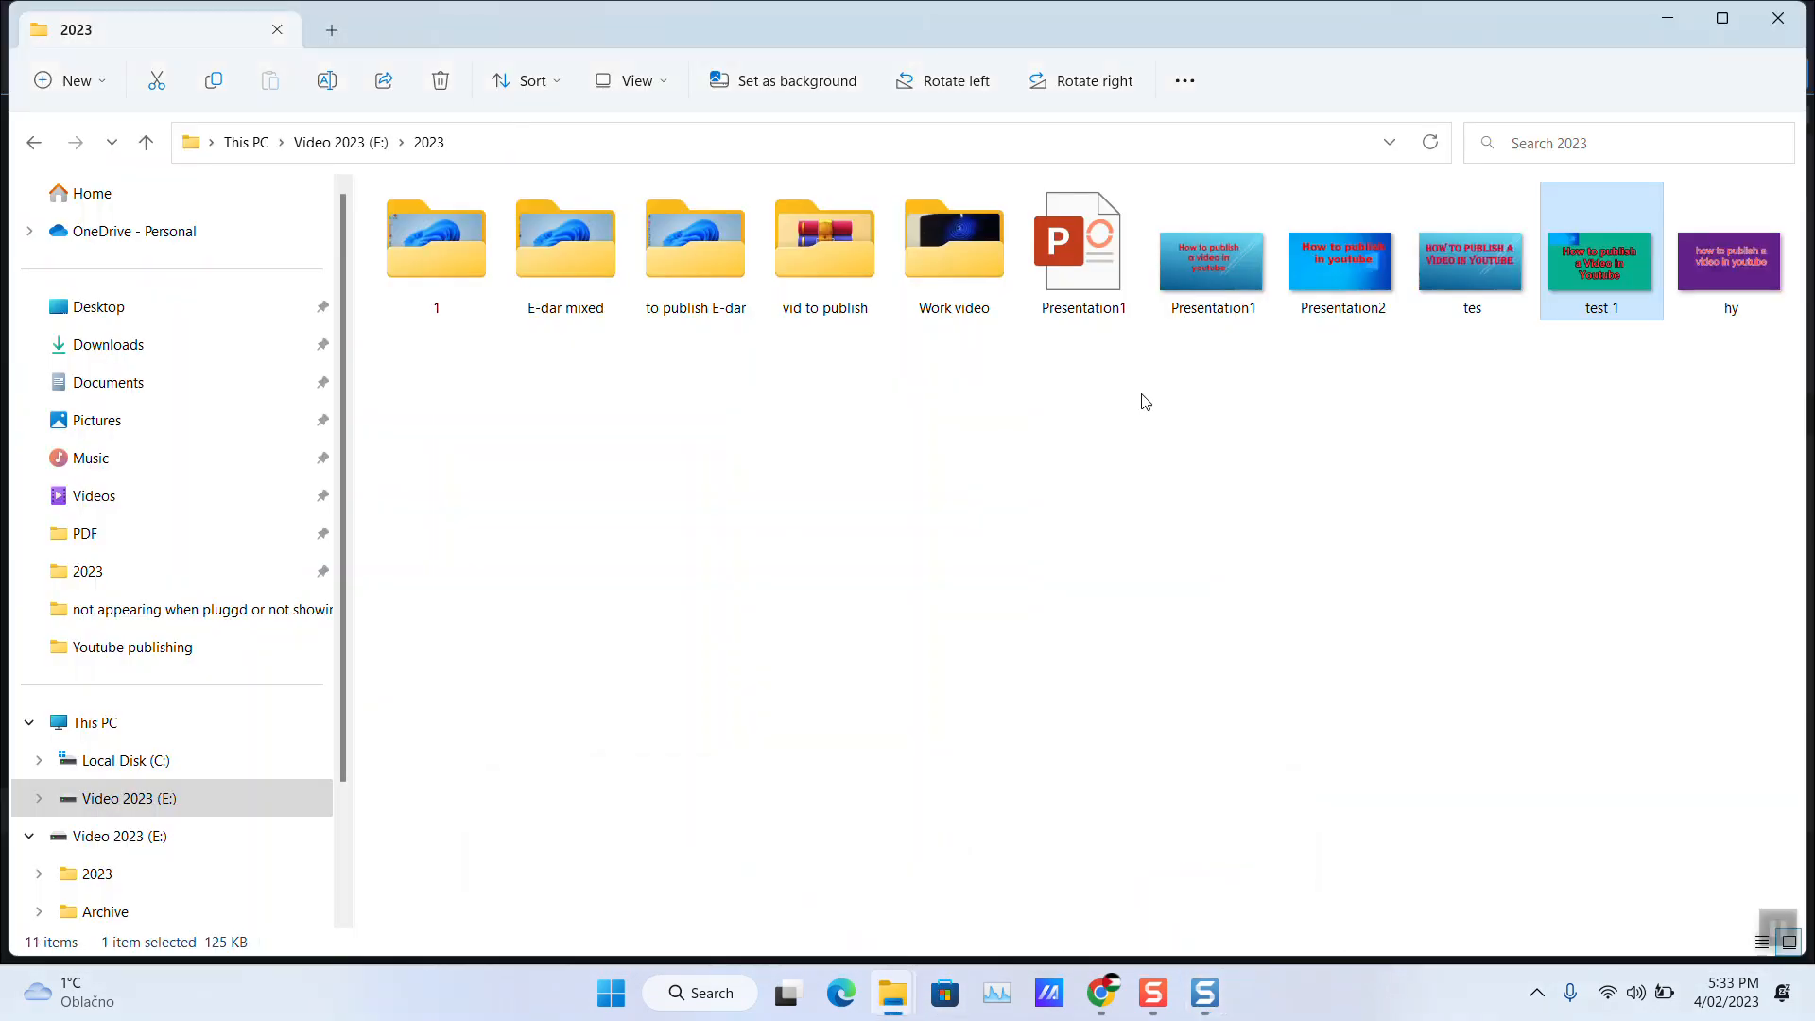
pyautogui.click(1719, 293)
pyautogui.rightClick(1719, 293)
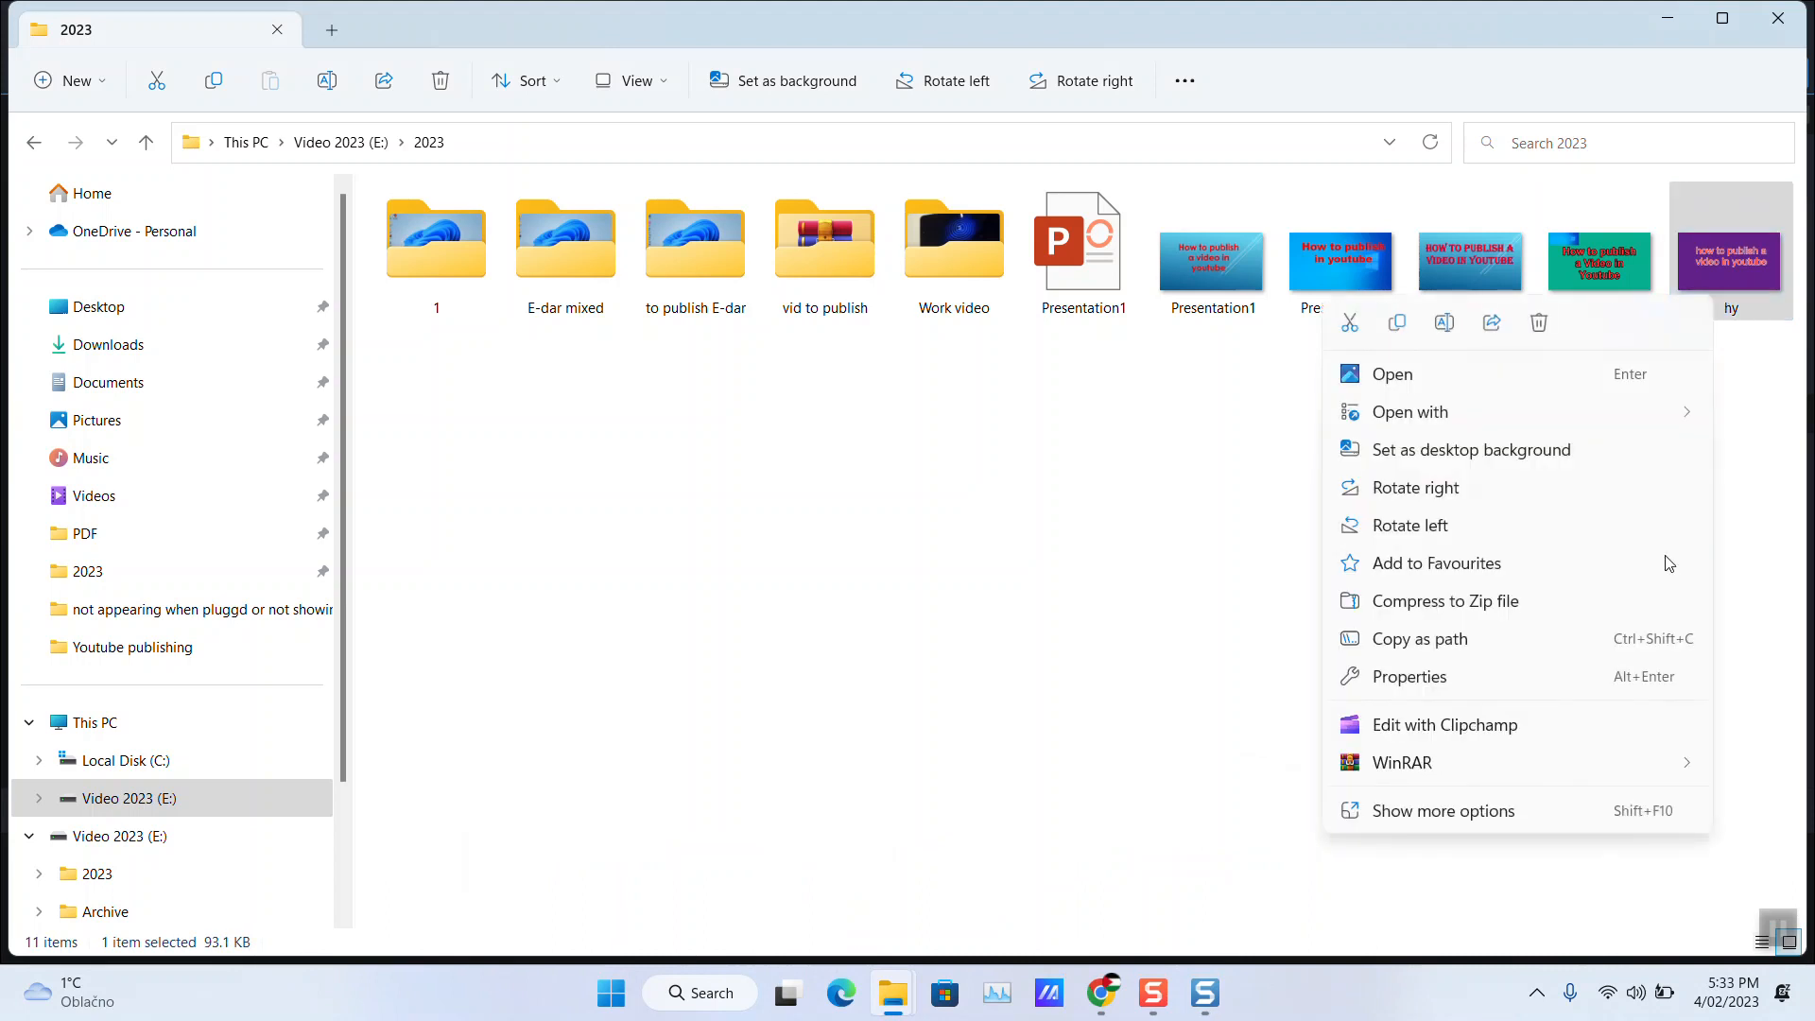
pyautogui.click(1430, 673)
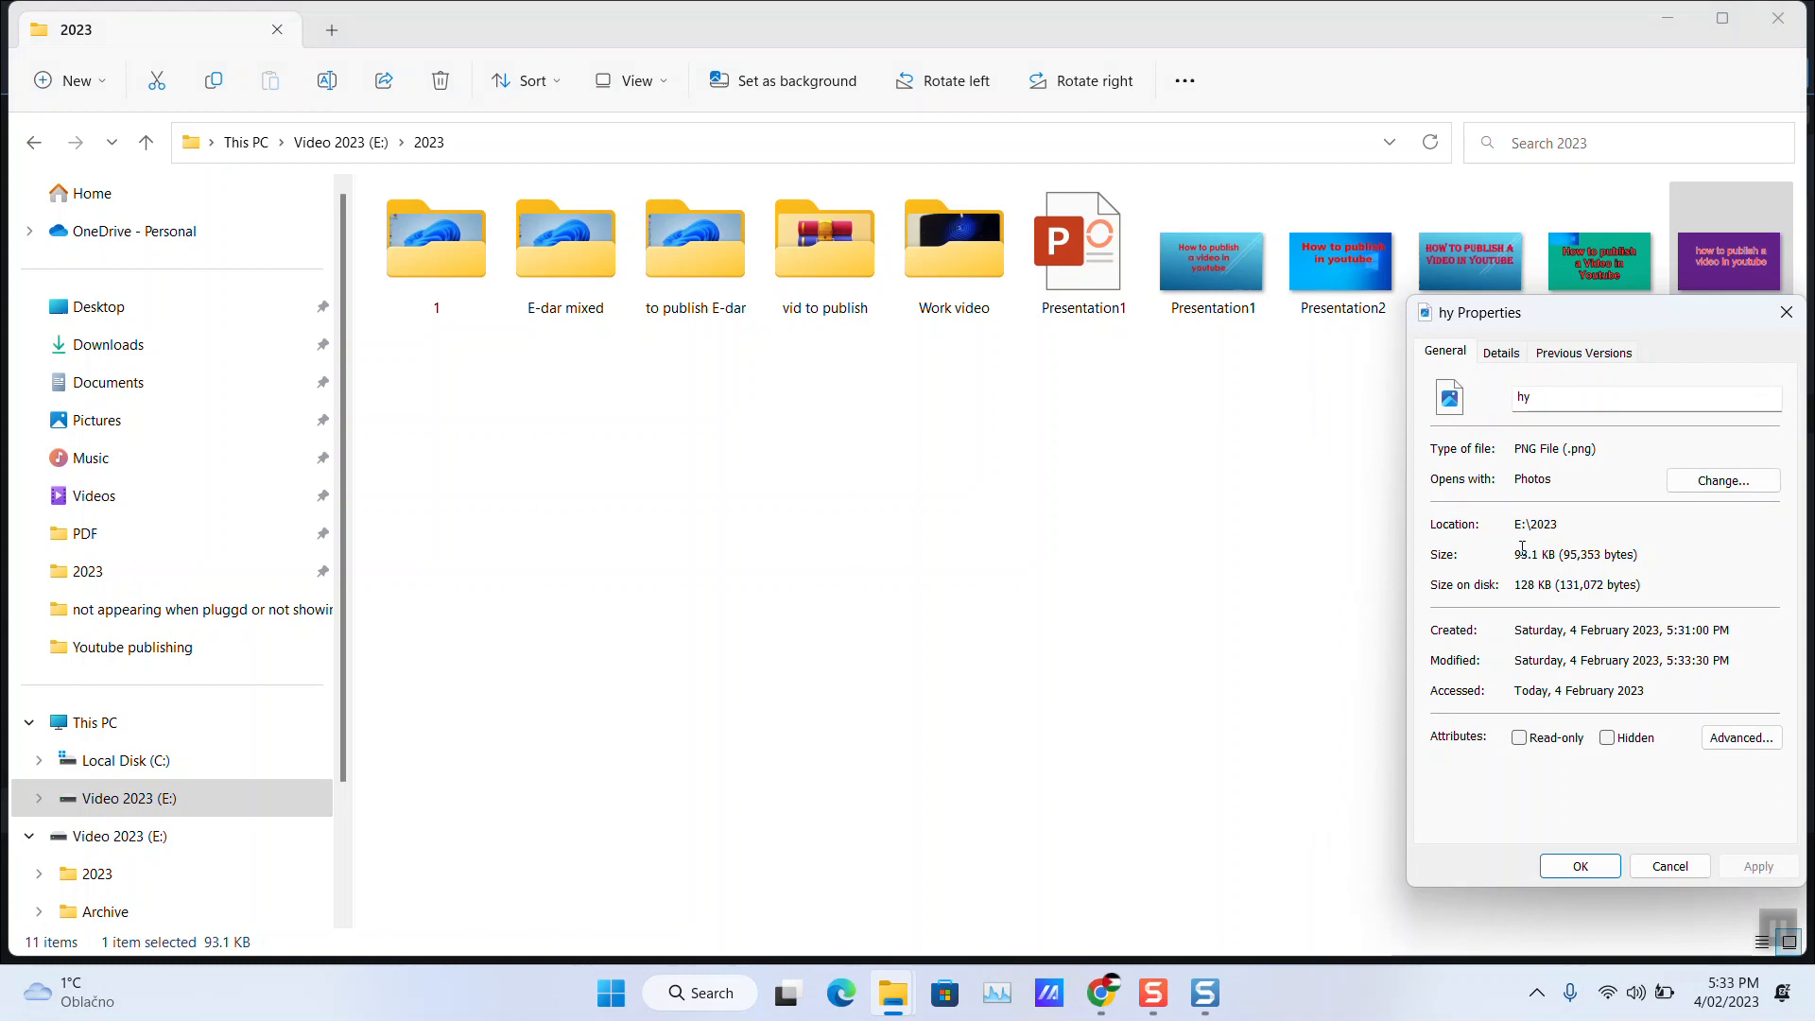
pyautogui.moveTo(1513, 554); pyautogui.dragTo(1560, 584)
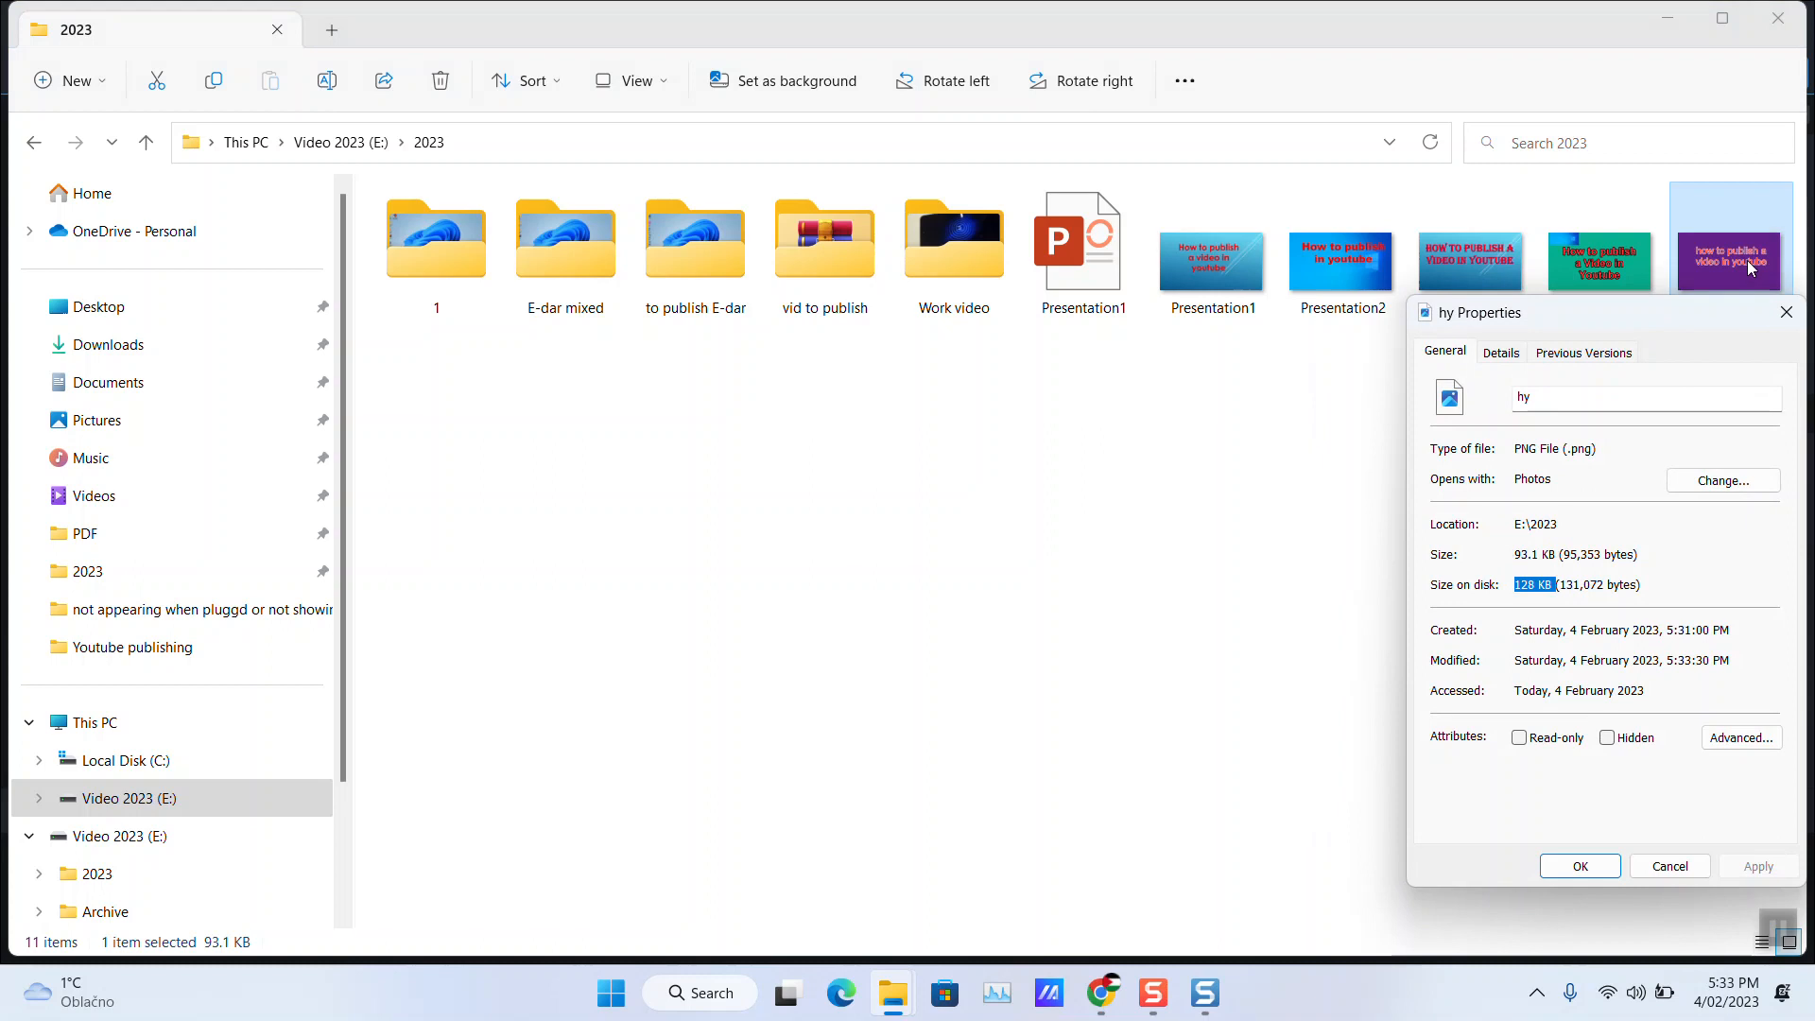
pyautogui.click(1786, 312)
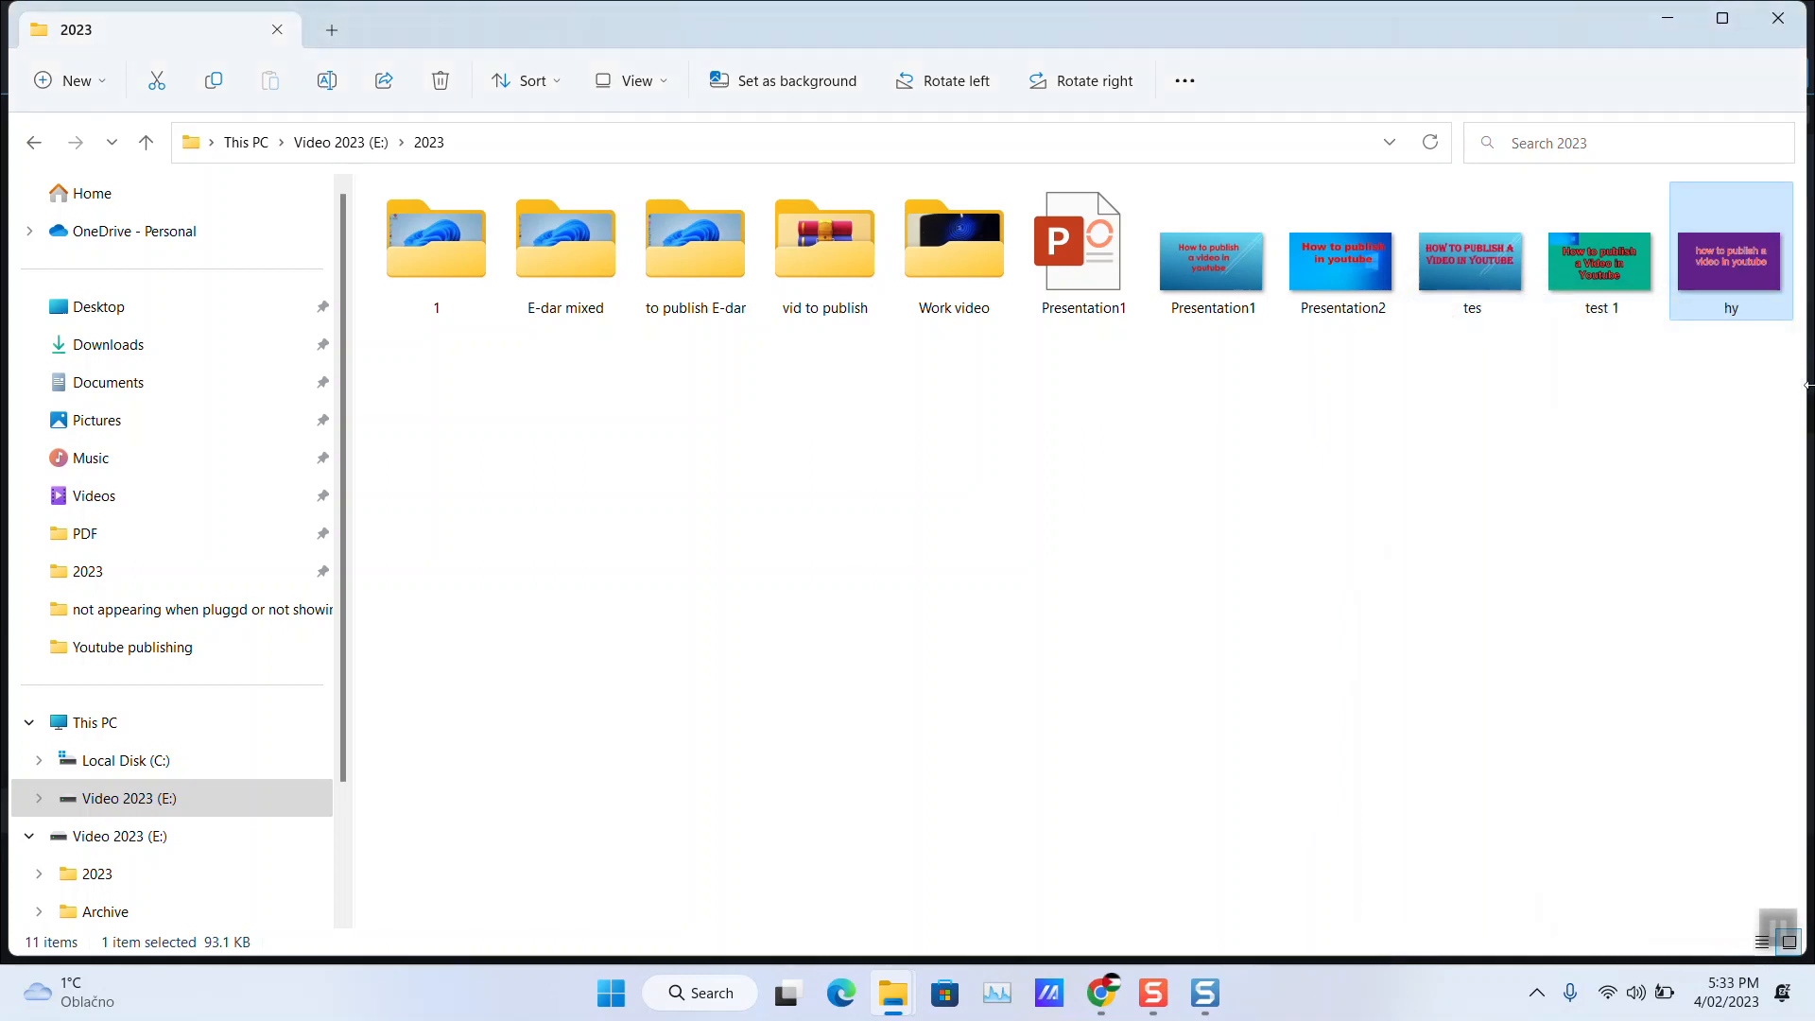
# Return to Snagit Editor and remove hy.png from the recent images so the windows-10-wallpaper image is open
pyautogui.click(1669, 19)
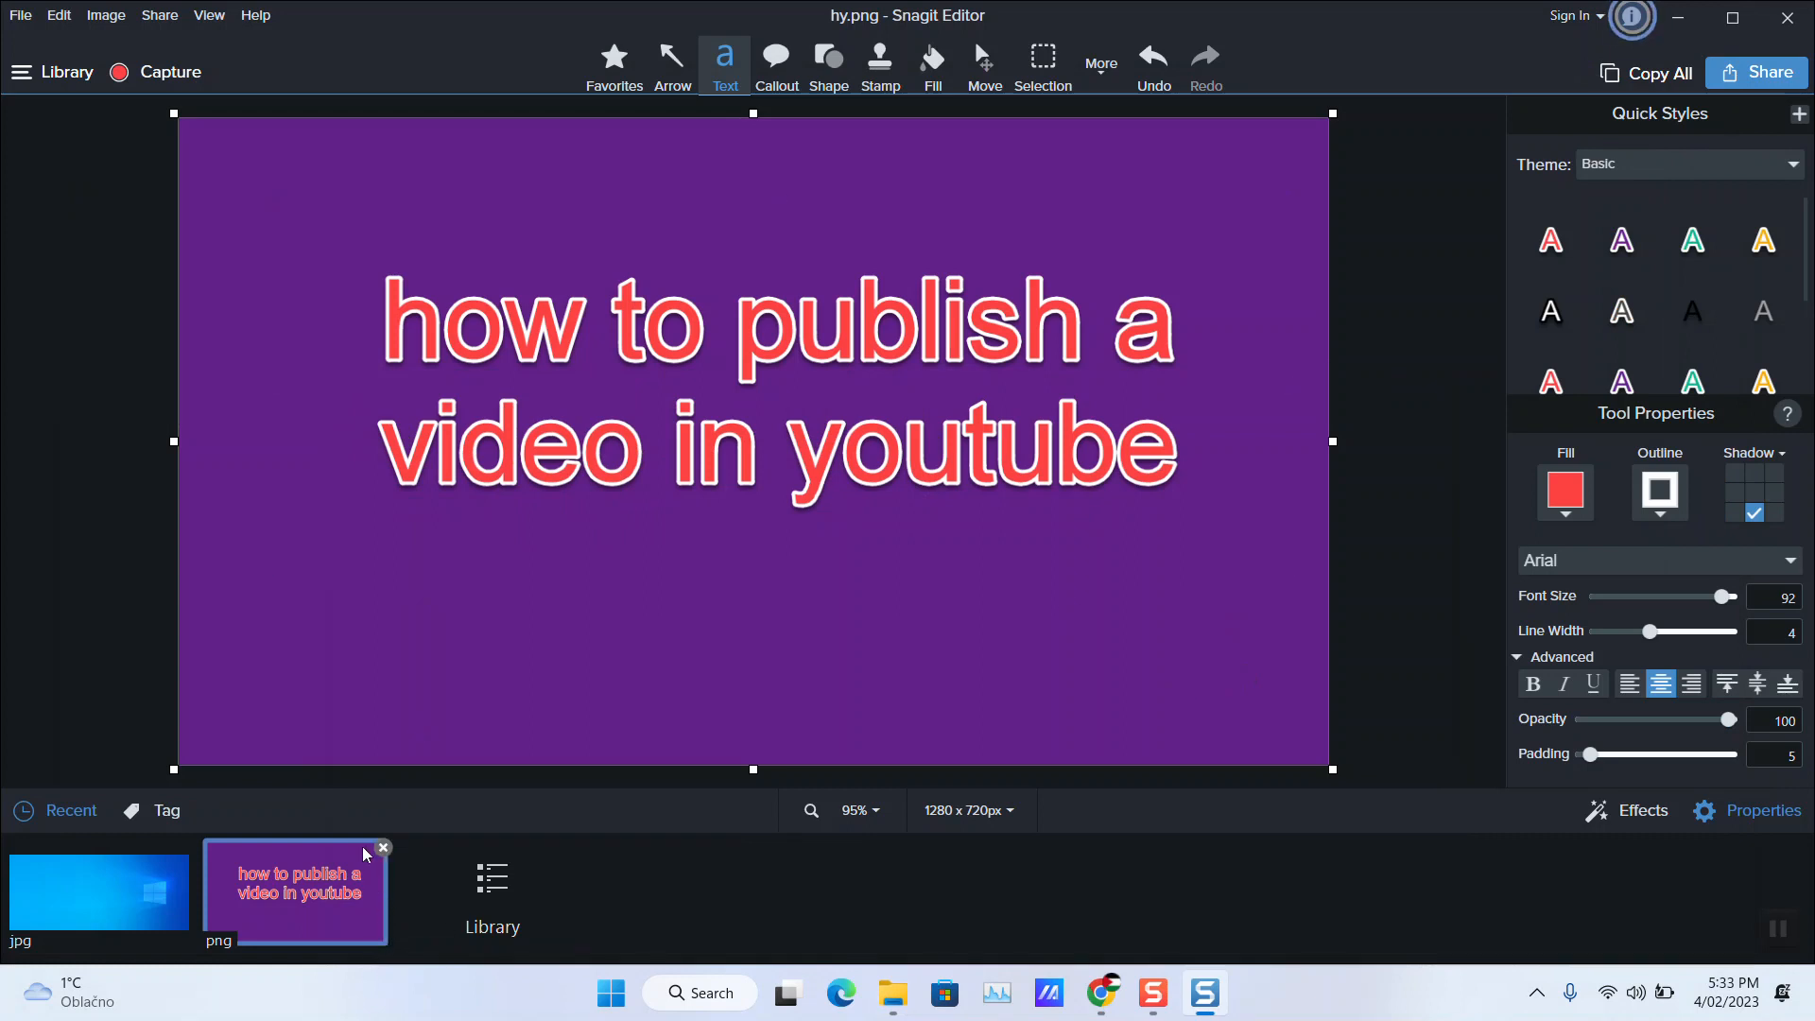
pyautogui.click(383, 848)
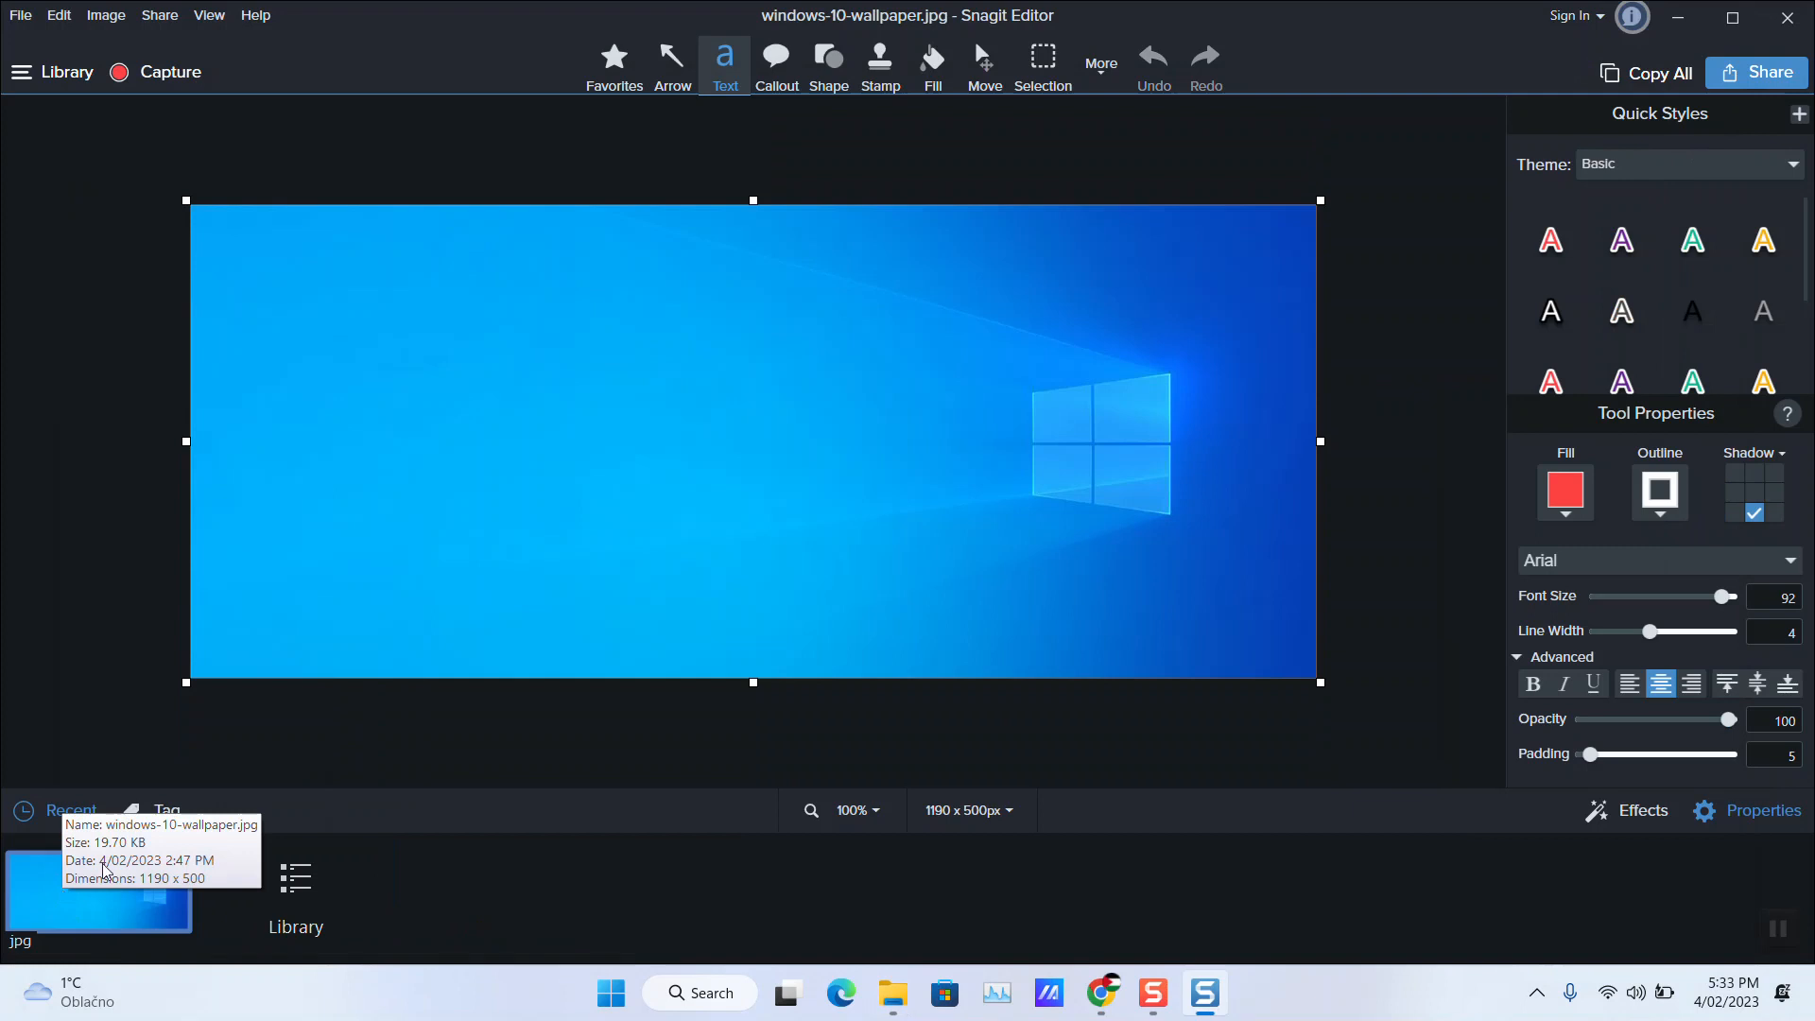
# Try to resize the windows-10-wallpaper image to a width of 1280 px and enter a new height
pyautogui.click(1007, 813)
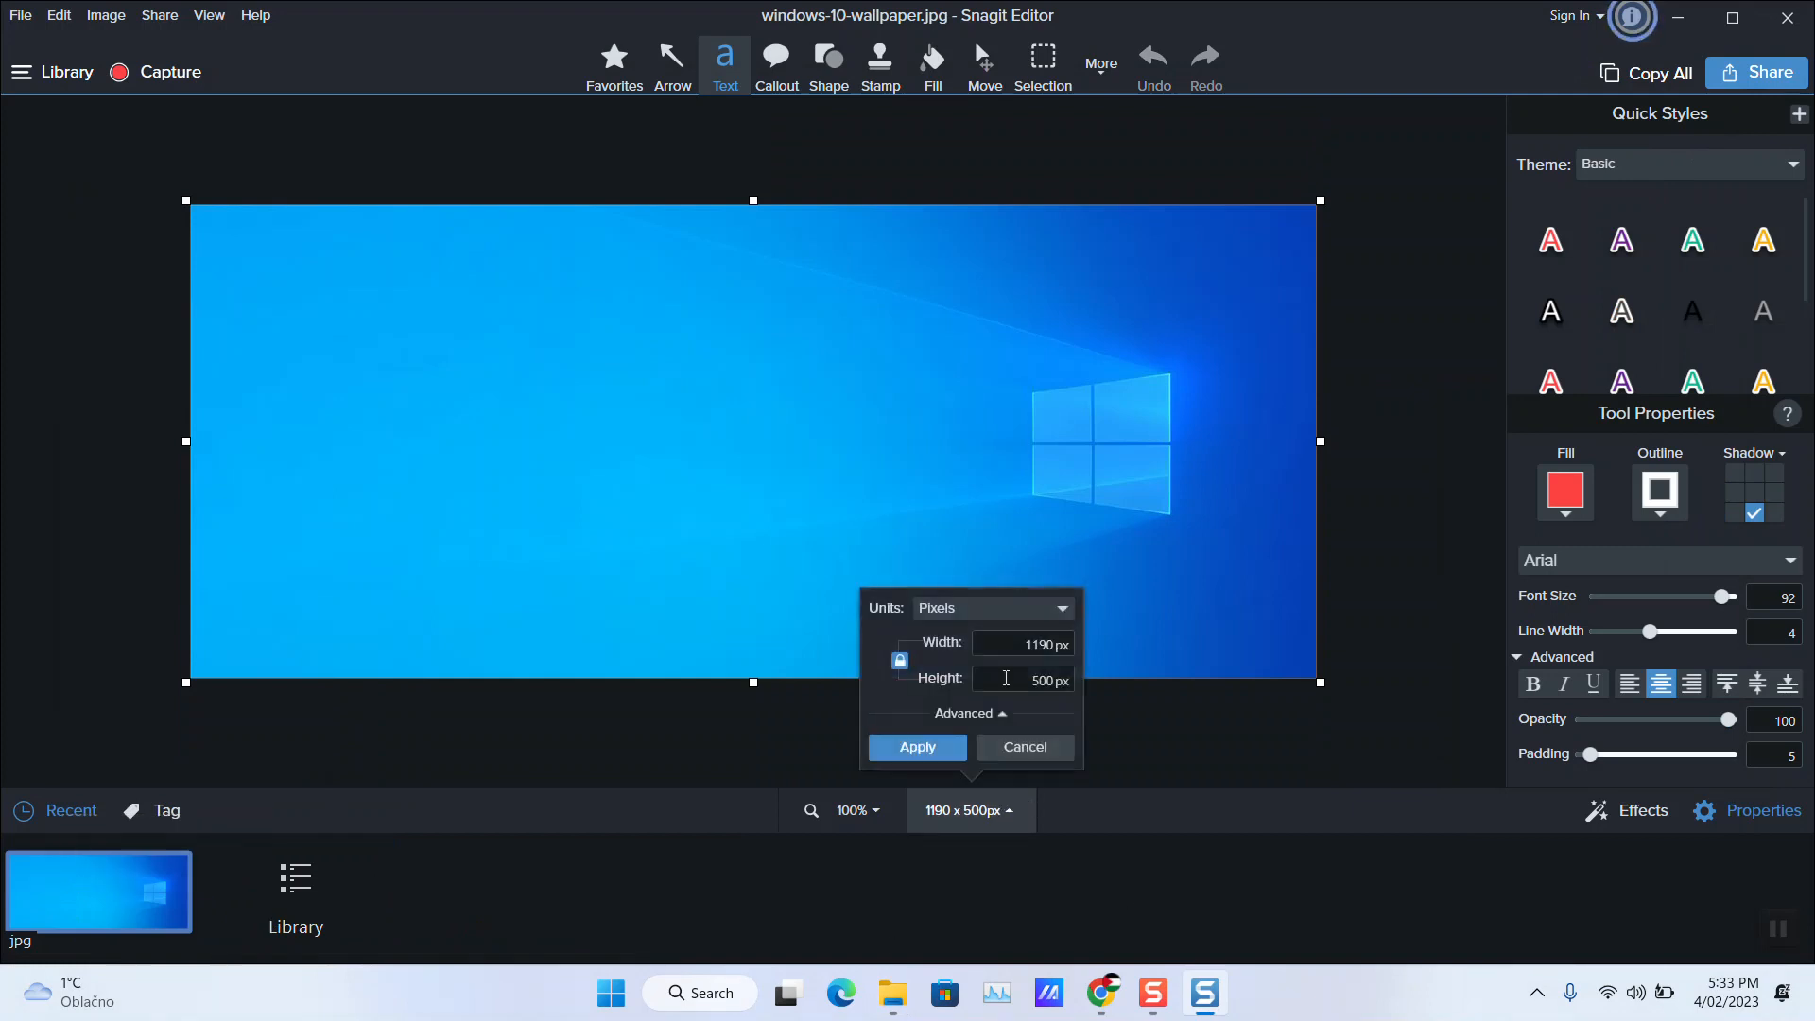
pyautogui.doubleClick(1057, 643)
pyautogui.write('128')
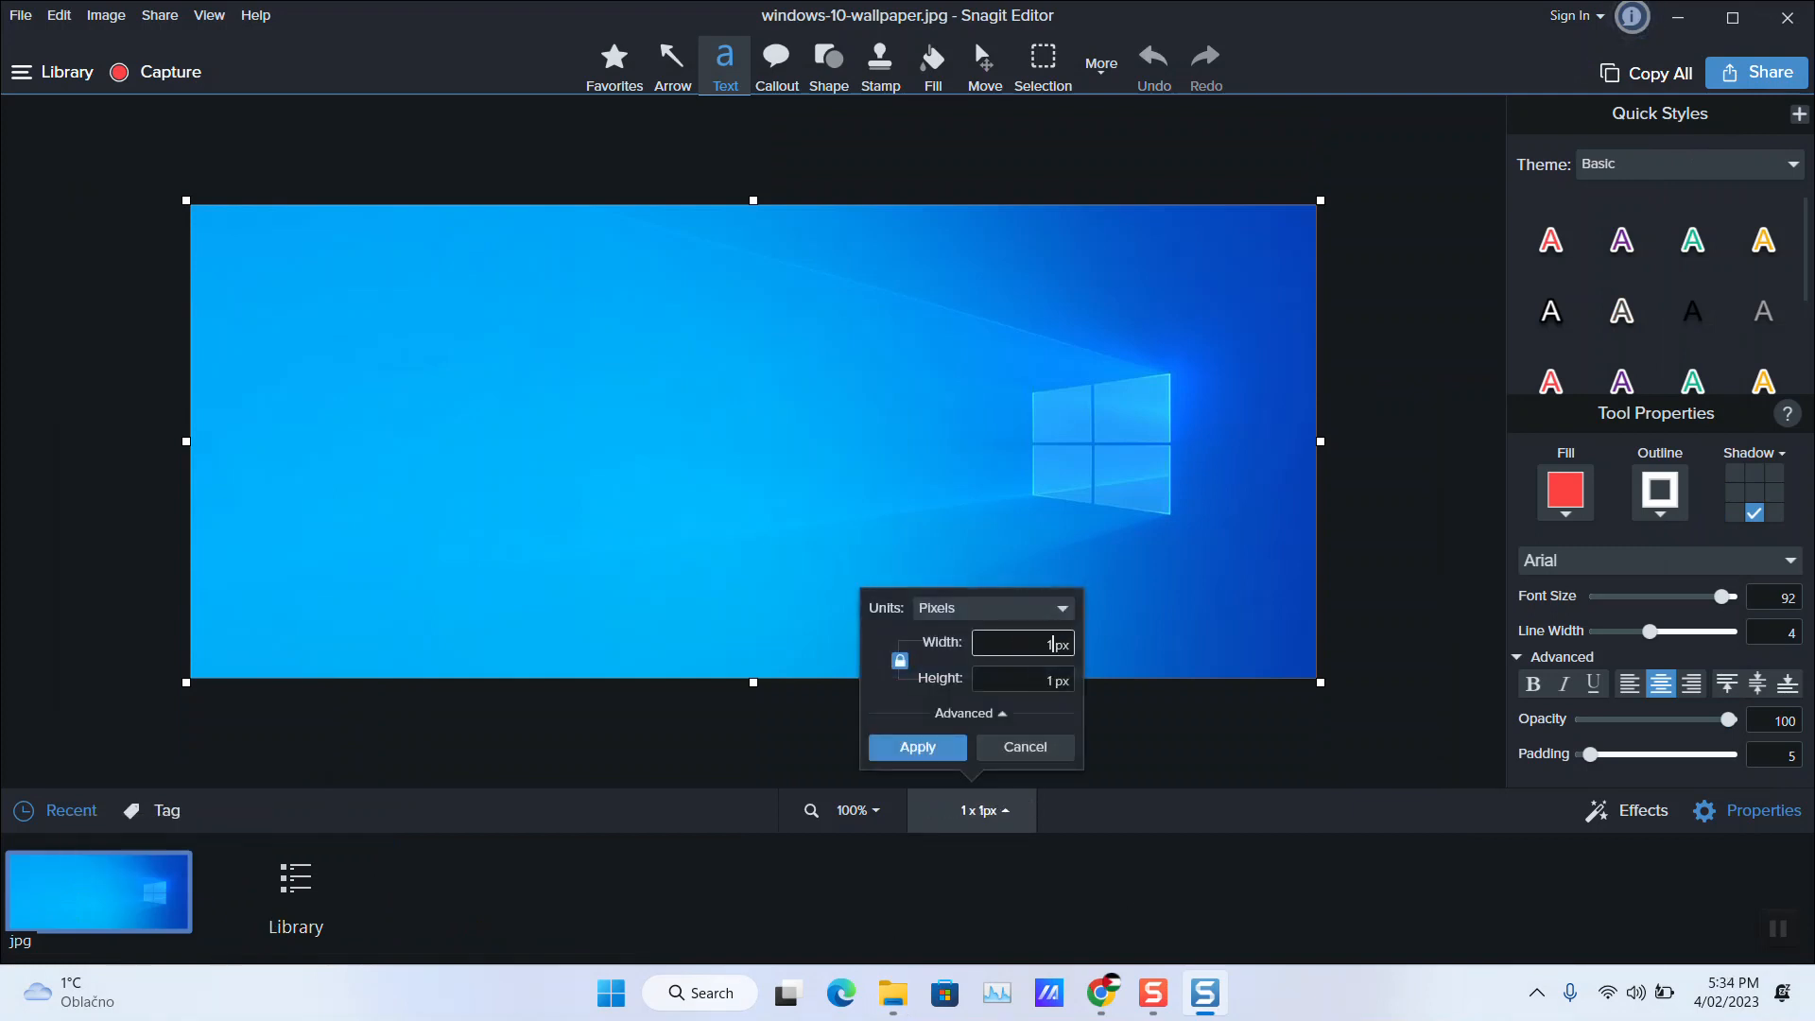
pyautogui.write('0')
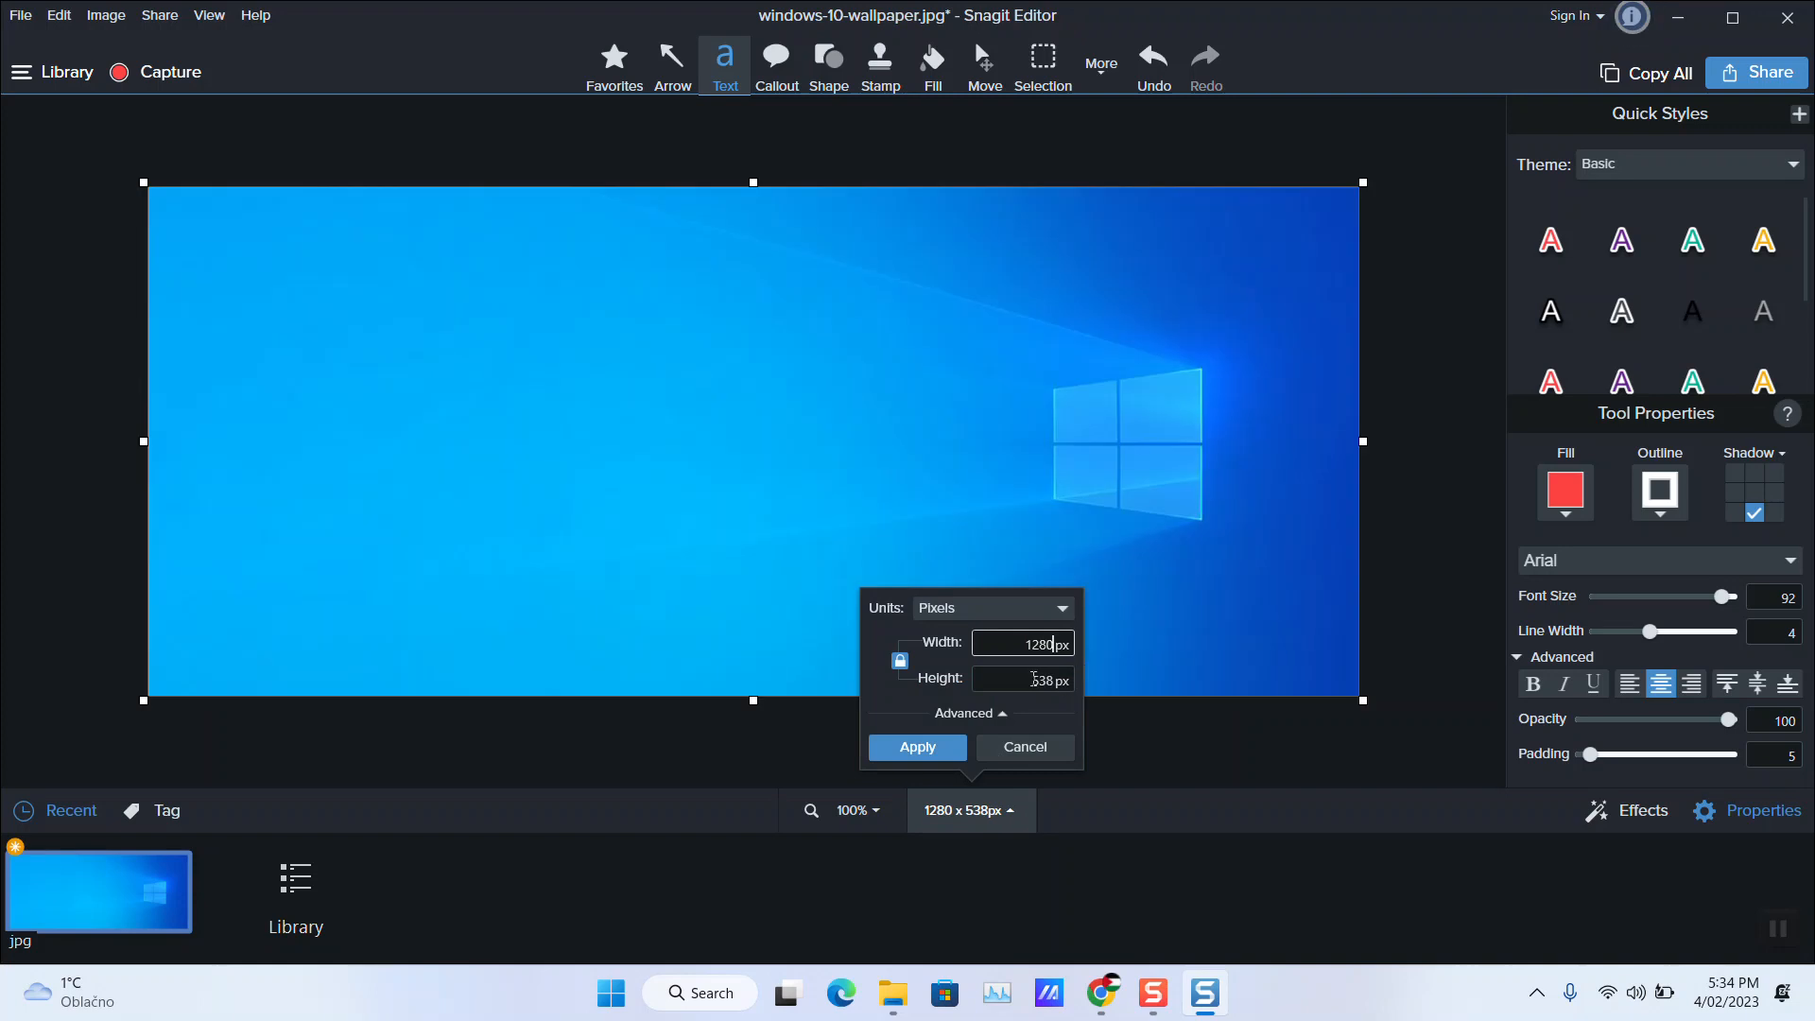
pyautogui.moveTo(1034, 679); pyautogui.dragTo(1044, 677)
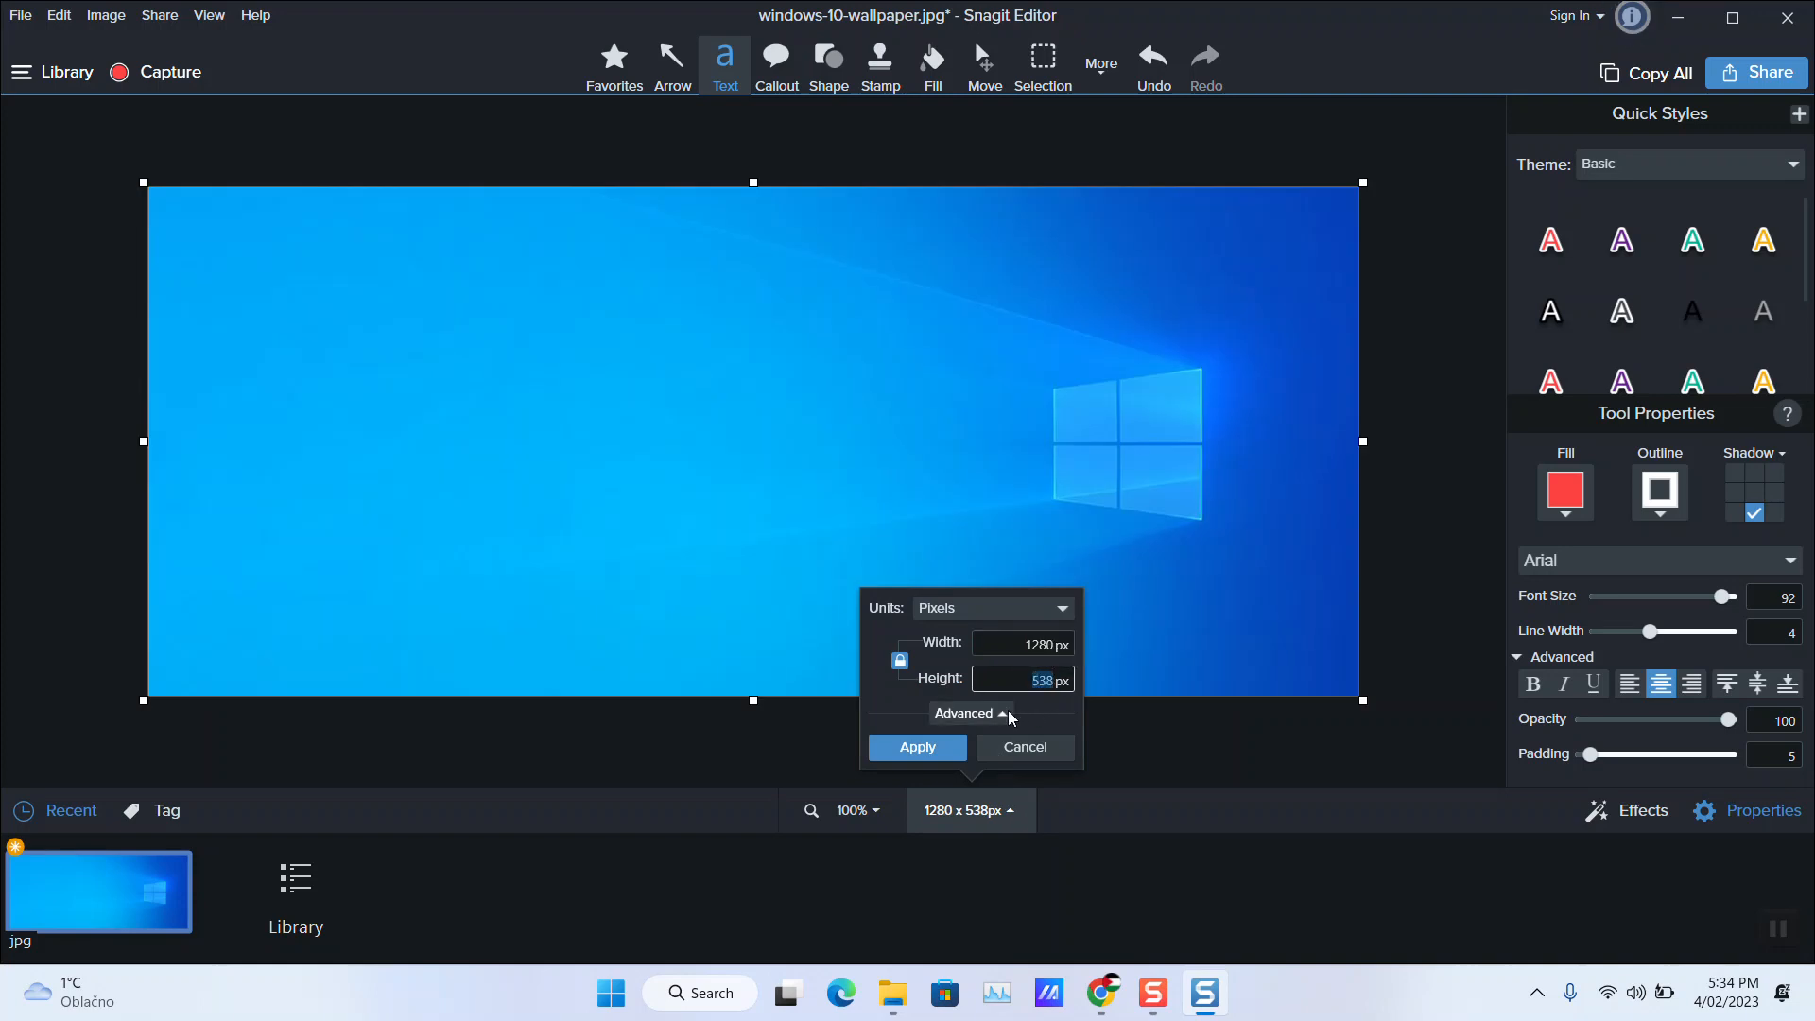
pyautogui.write('7')
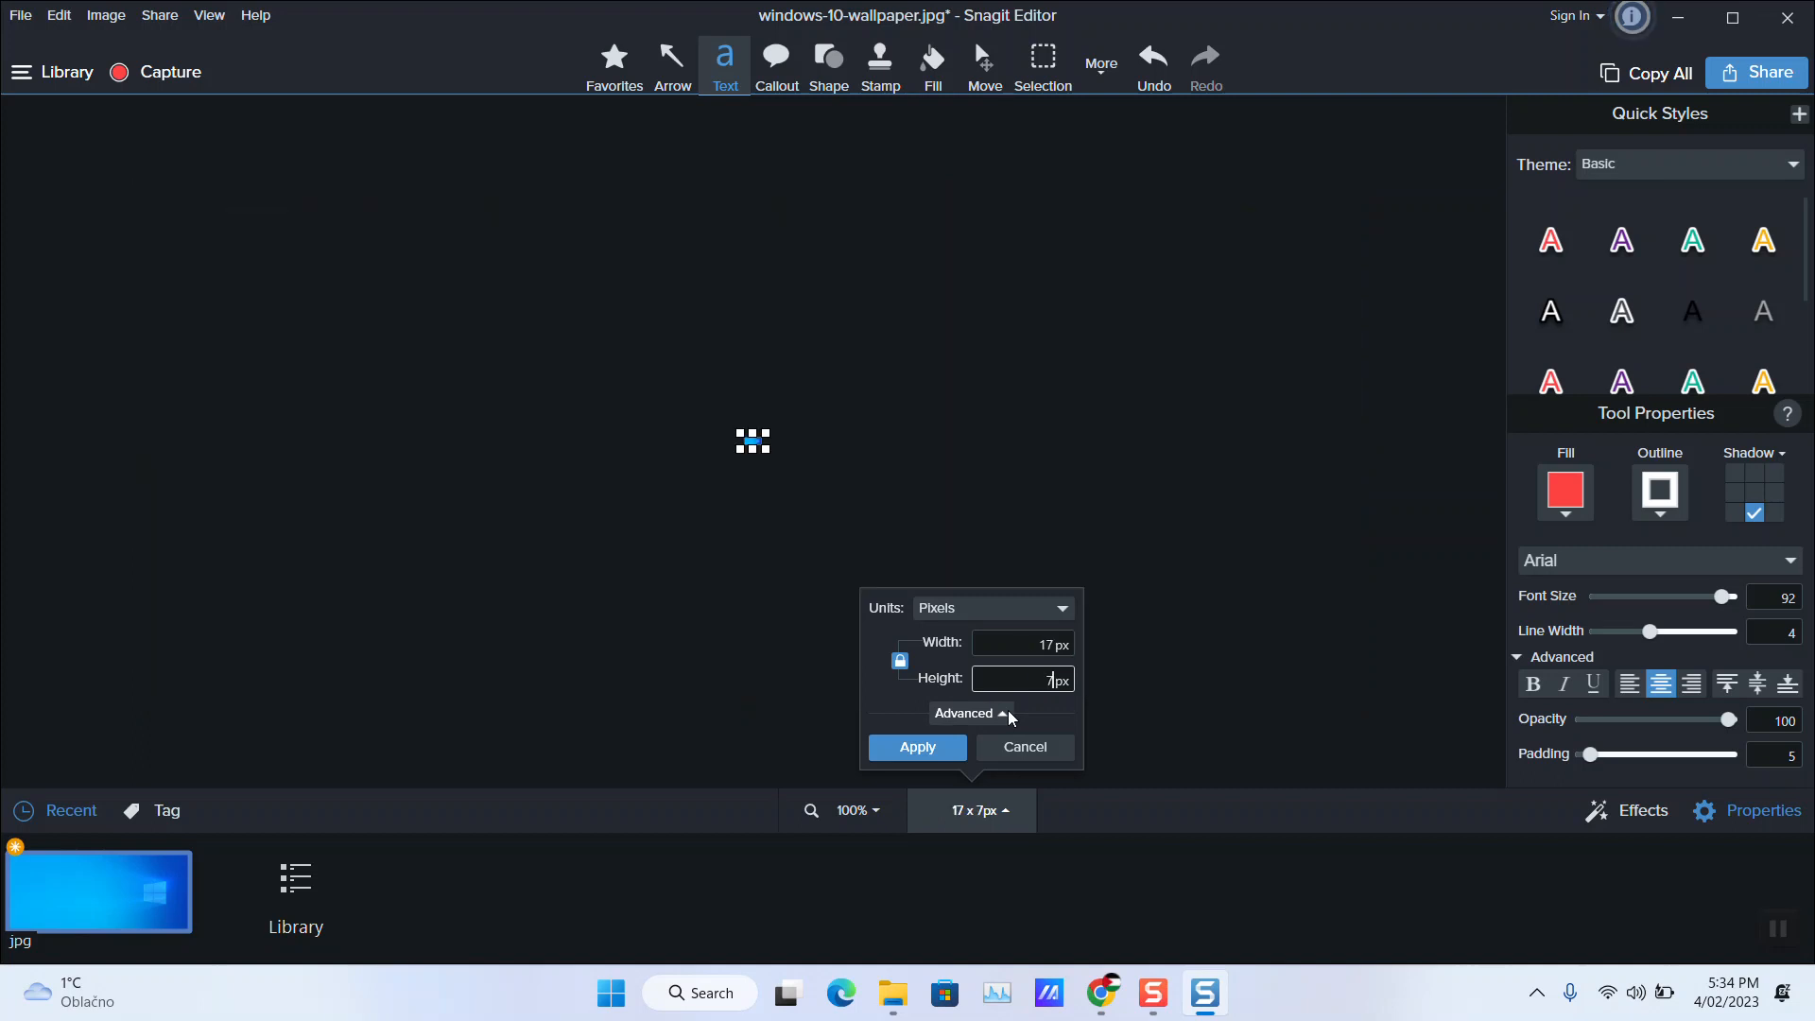
# Check the recommended YouTube thumbnail size in Chrome, and resize the wallpaper image to a height of 720 px with proportions locked
pyautogui.click(1095, 990)
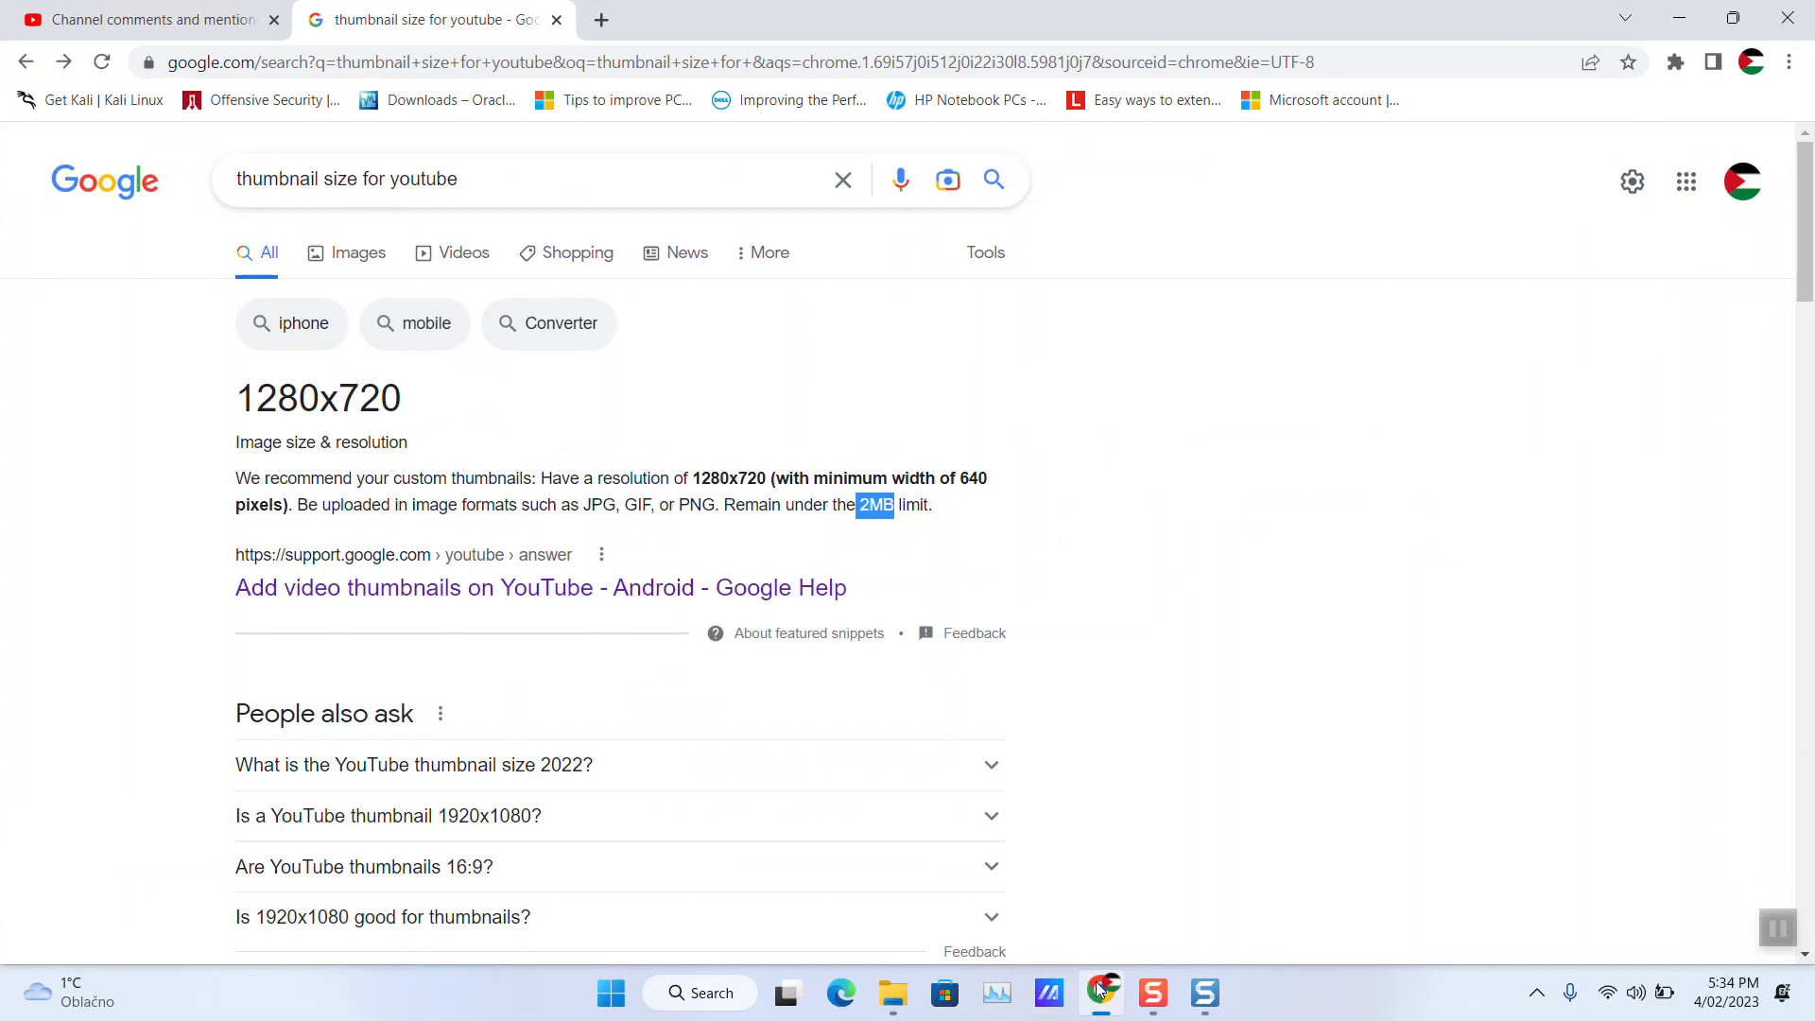
pyautogui.click(1097, 990)
pyautogui.click(973, 819)
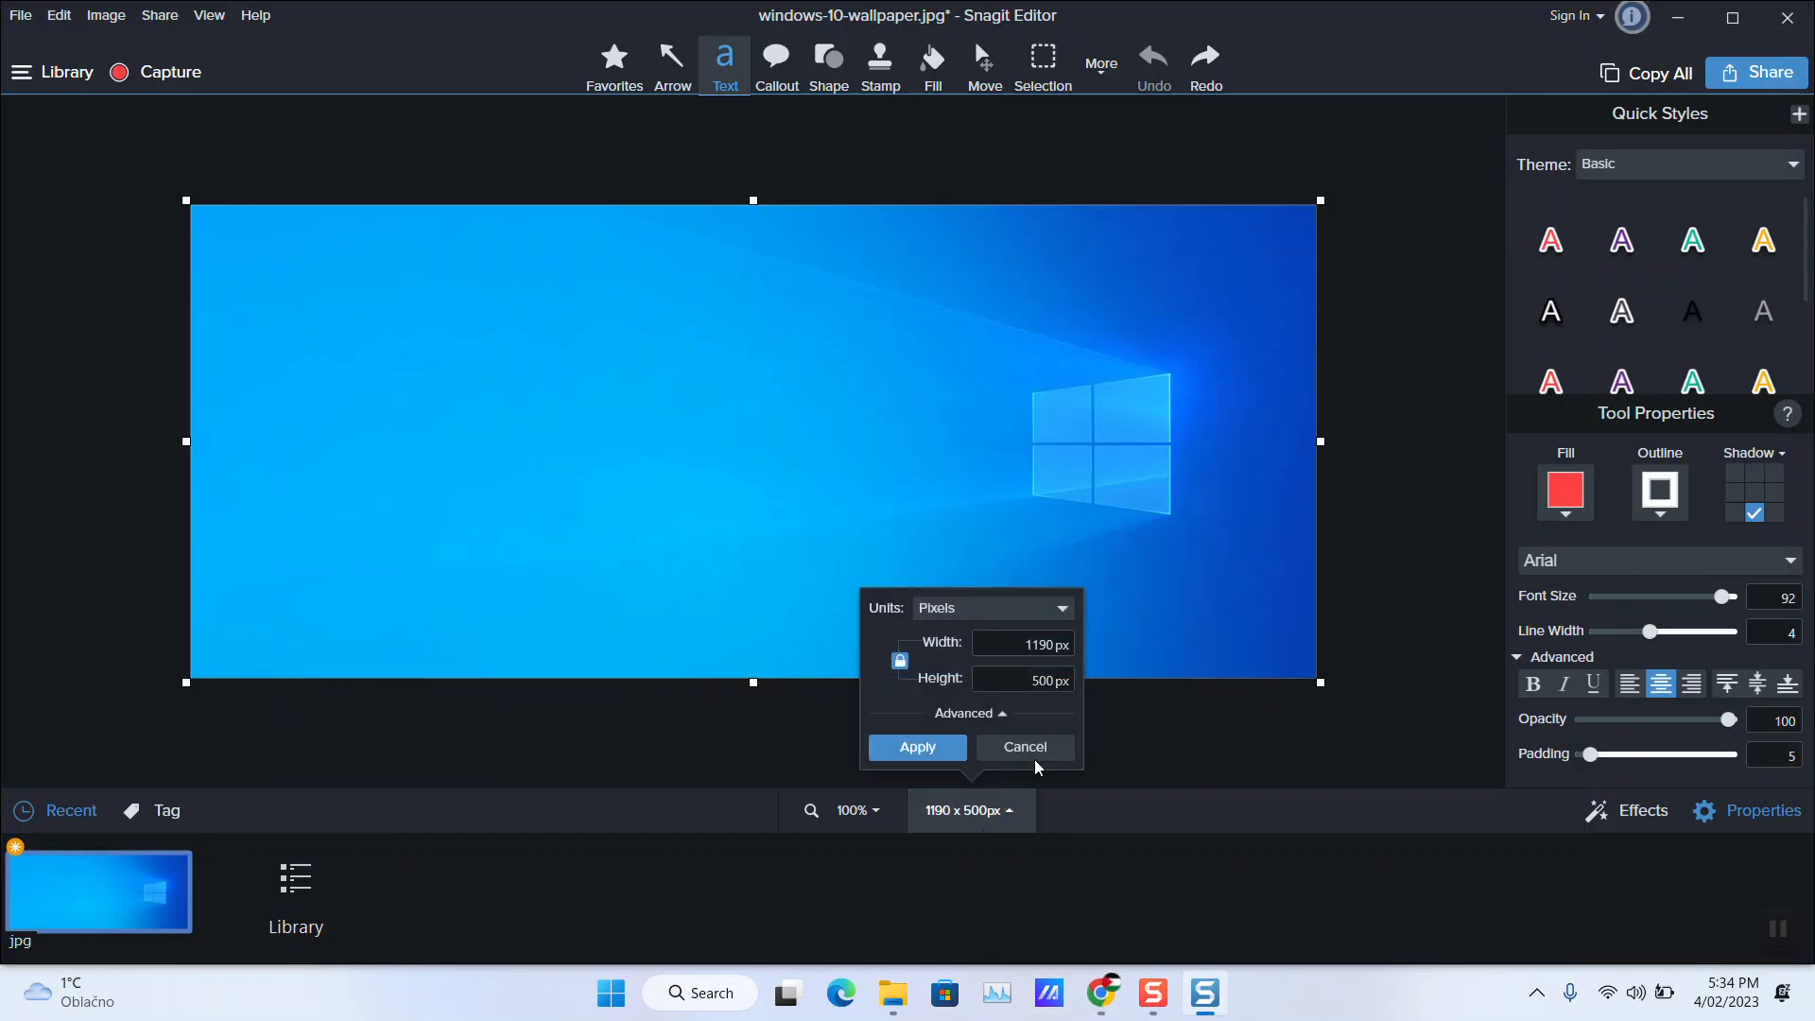
pyautogui.moveTo(1030, 681); pyautogui.dragTo(1042, 683)
pyautogui.write('720')
pyautogui.press('Return')
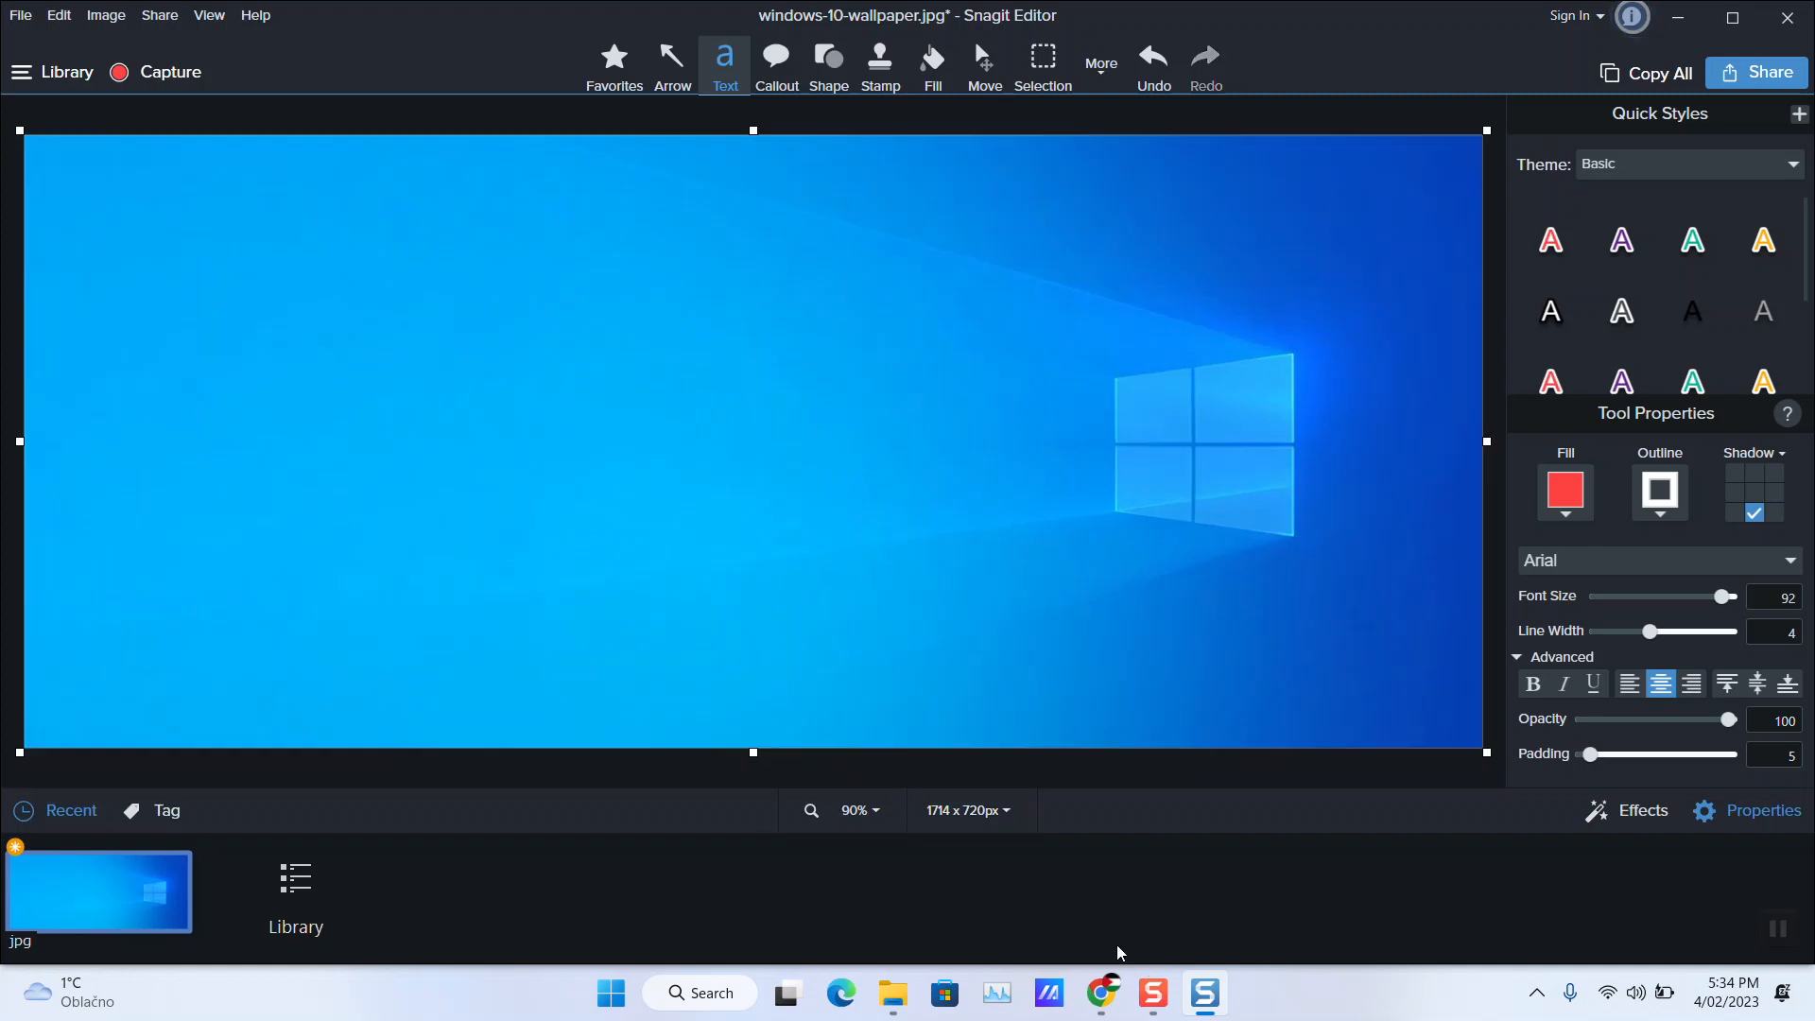
# Crop the wallpaper image from its left edge to about 1281 px wide, keeping the 720 px height
pyautogui.click(1102, 992)
pyautogui.click(1101, 993)
pyautogui.moveTo(23, 441); pyautogui.dragTo(394, 478)
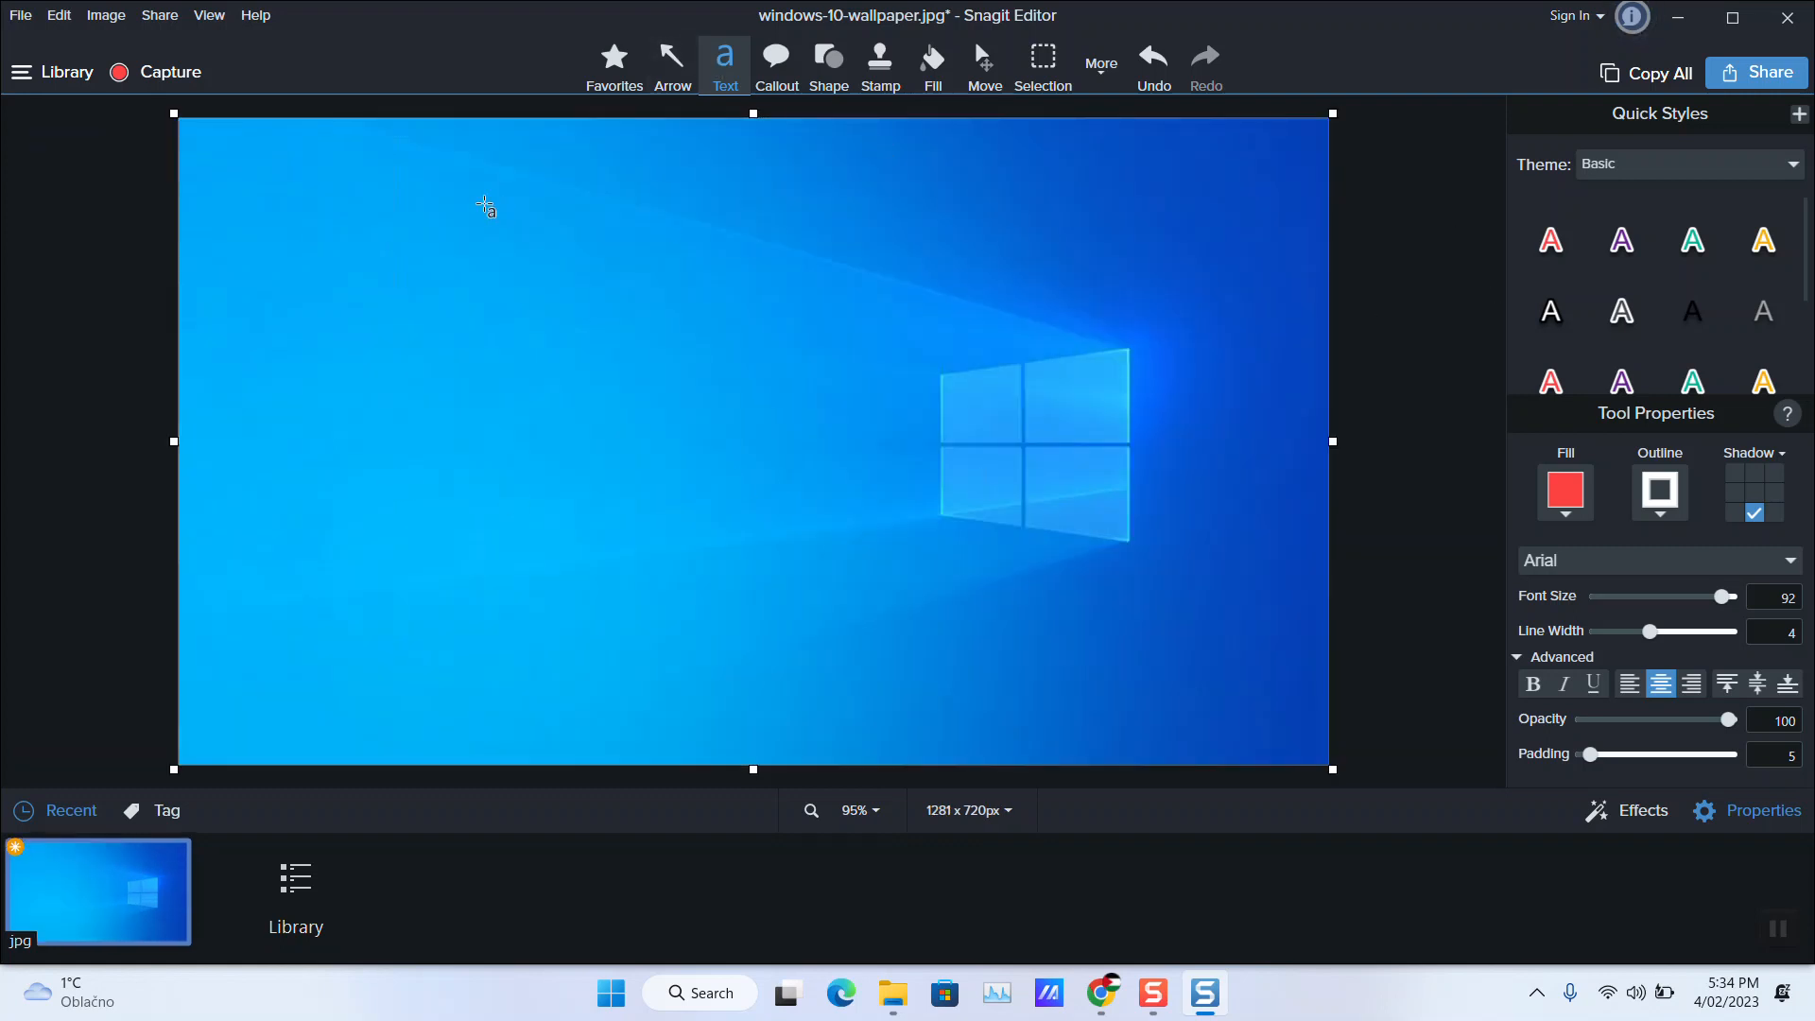
# Add the title text "How to Fix windows updates" in the upper part of the wallpaper and widen its text box to nearly the image width
pyautogui.moveTo(342, 171); pyautogui.dragTo(1196, 336)
pyautogui.write('How to F')
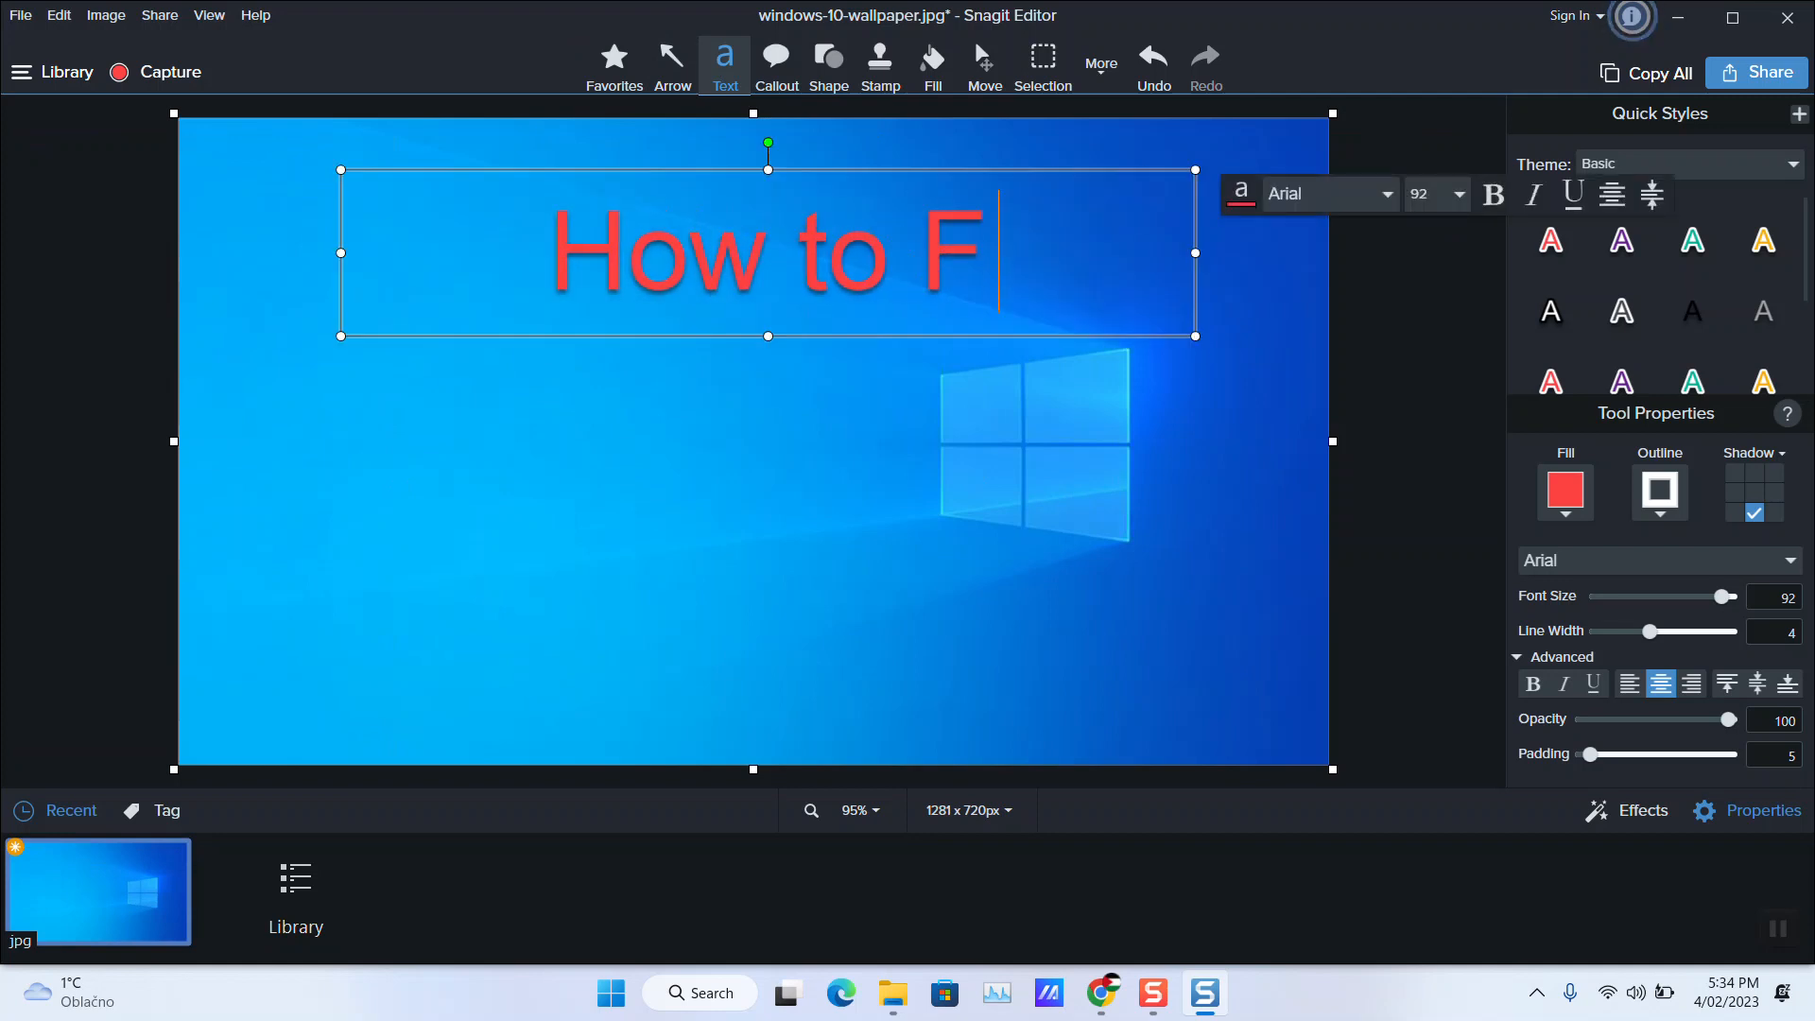
pyautogui.write('ix windows updates')
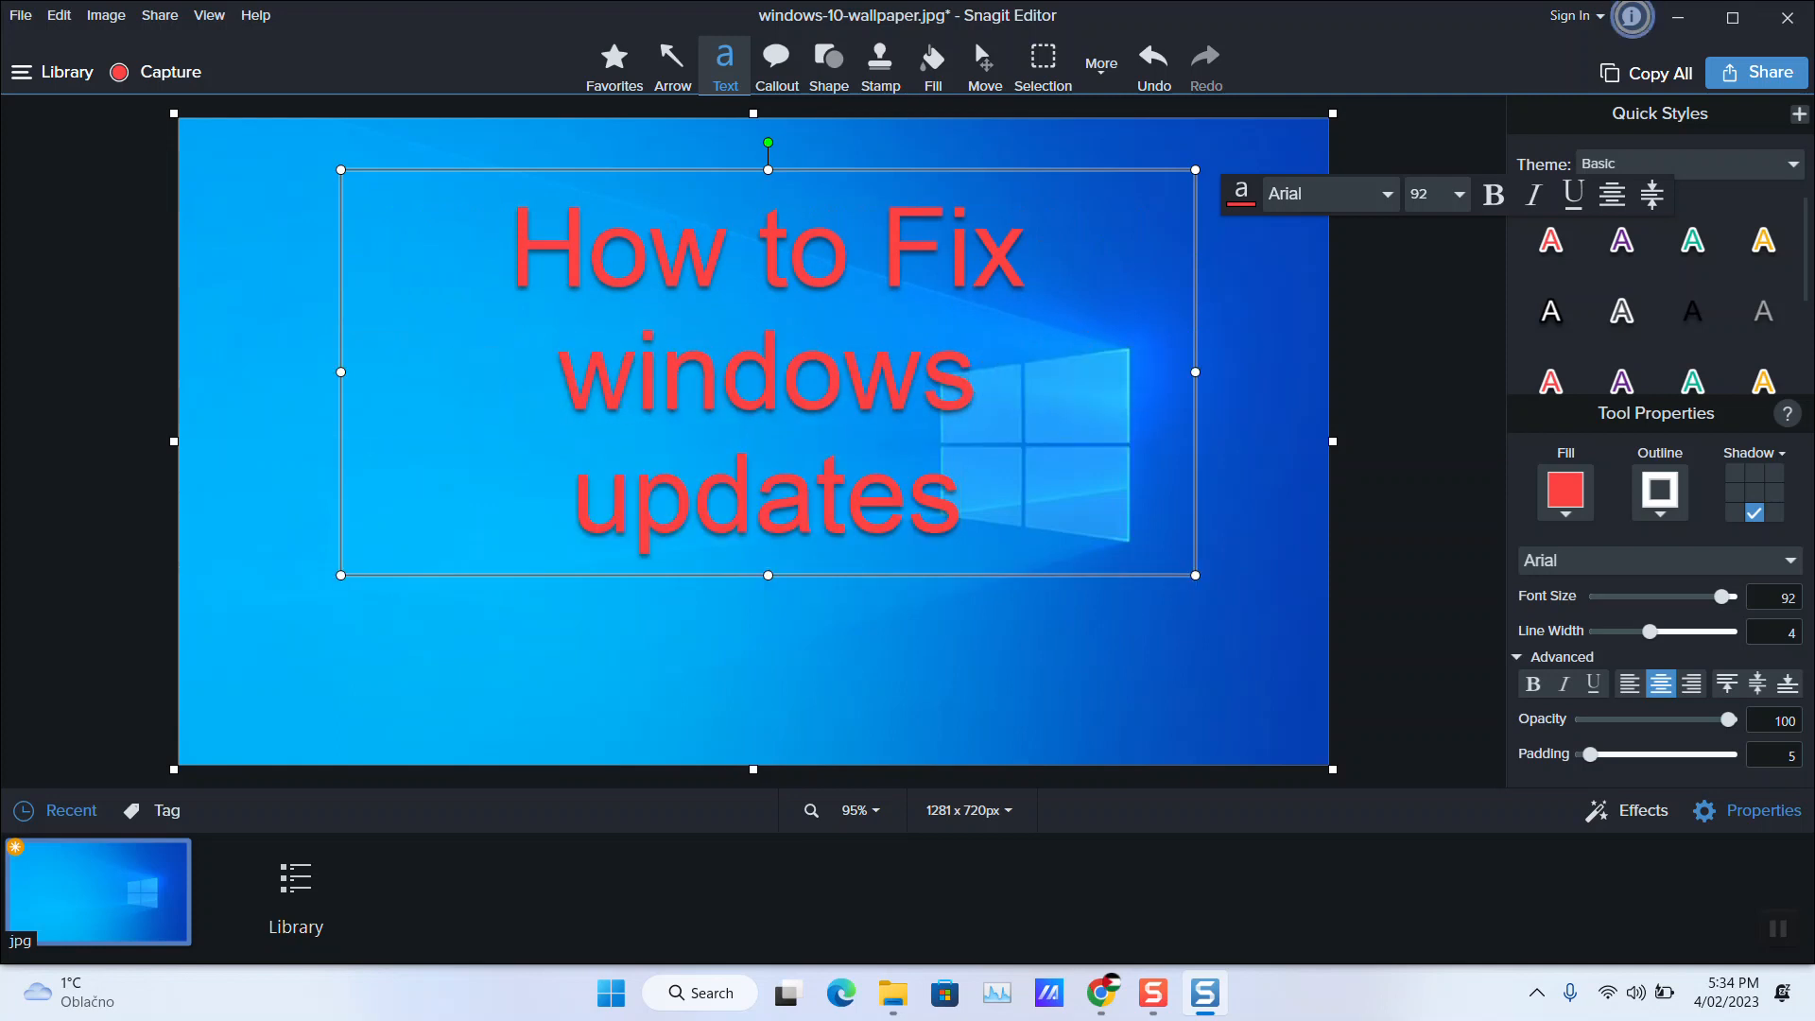
pyautogui.hotkey('ctrl', 'a')
pyautogui.moveTo(338, 372); pyautogui.dragTo(202, 371)
pyautogui.moveTo(1188, 369); pyautogui.dragTo(1298, 371)
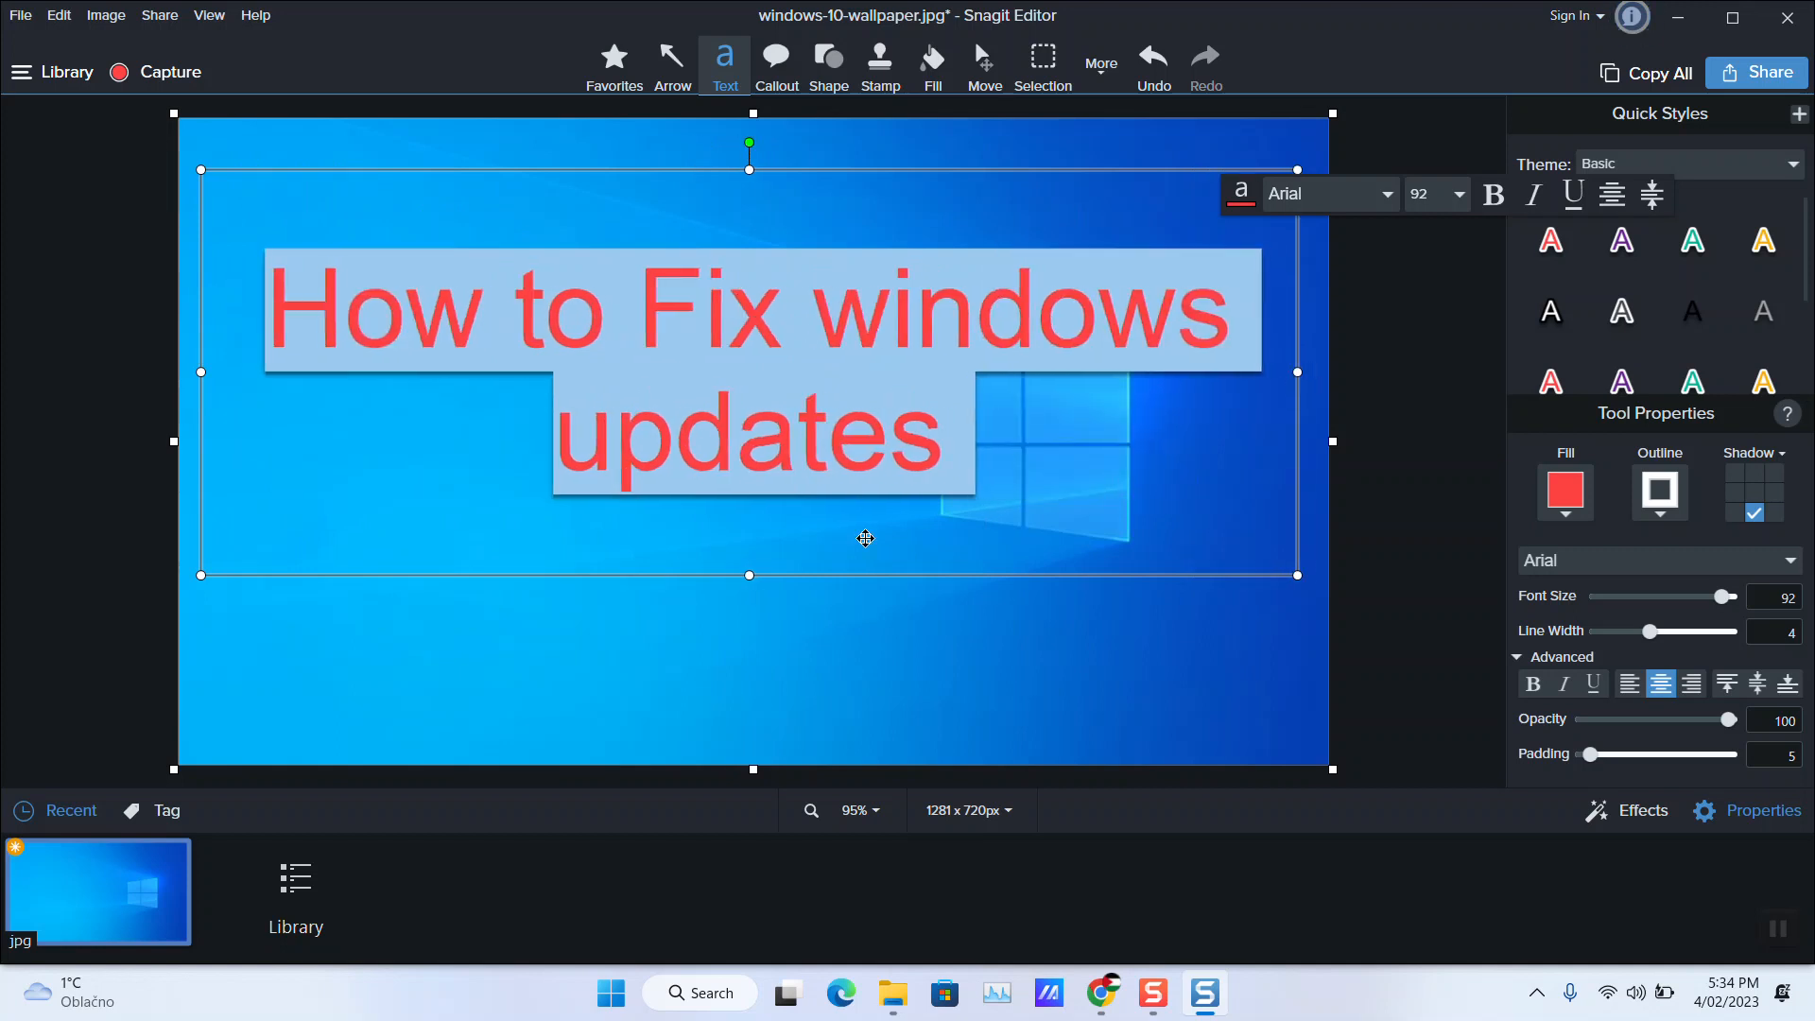
# Nudge the title text slightly upward and set its font size to 87
pyautogui.click(698, 665)
pyautogui.moveTo(705, 460); pyautogui.dragTo(705, 452)
pyautogui.doubleClick(706, 452)
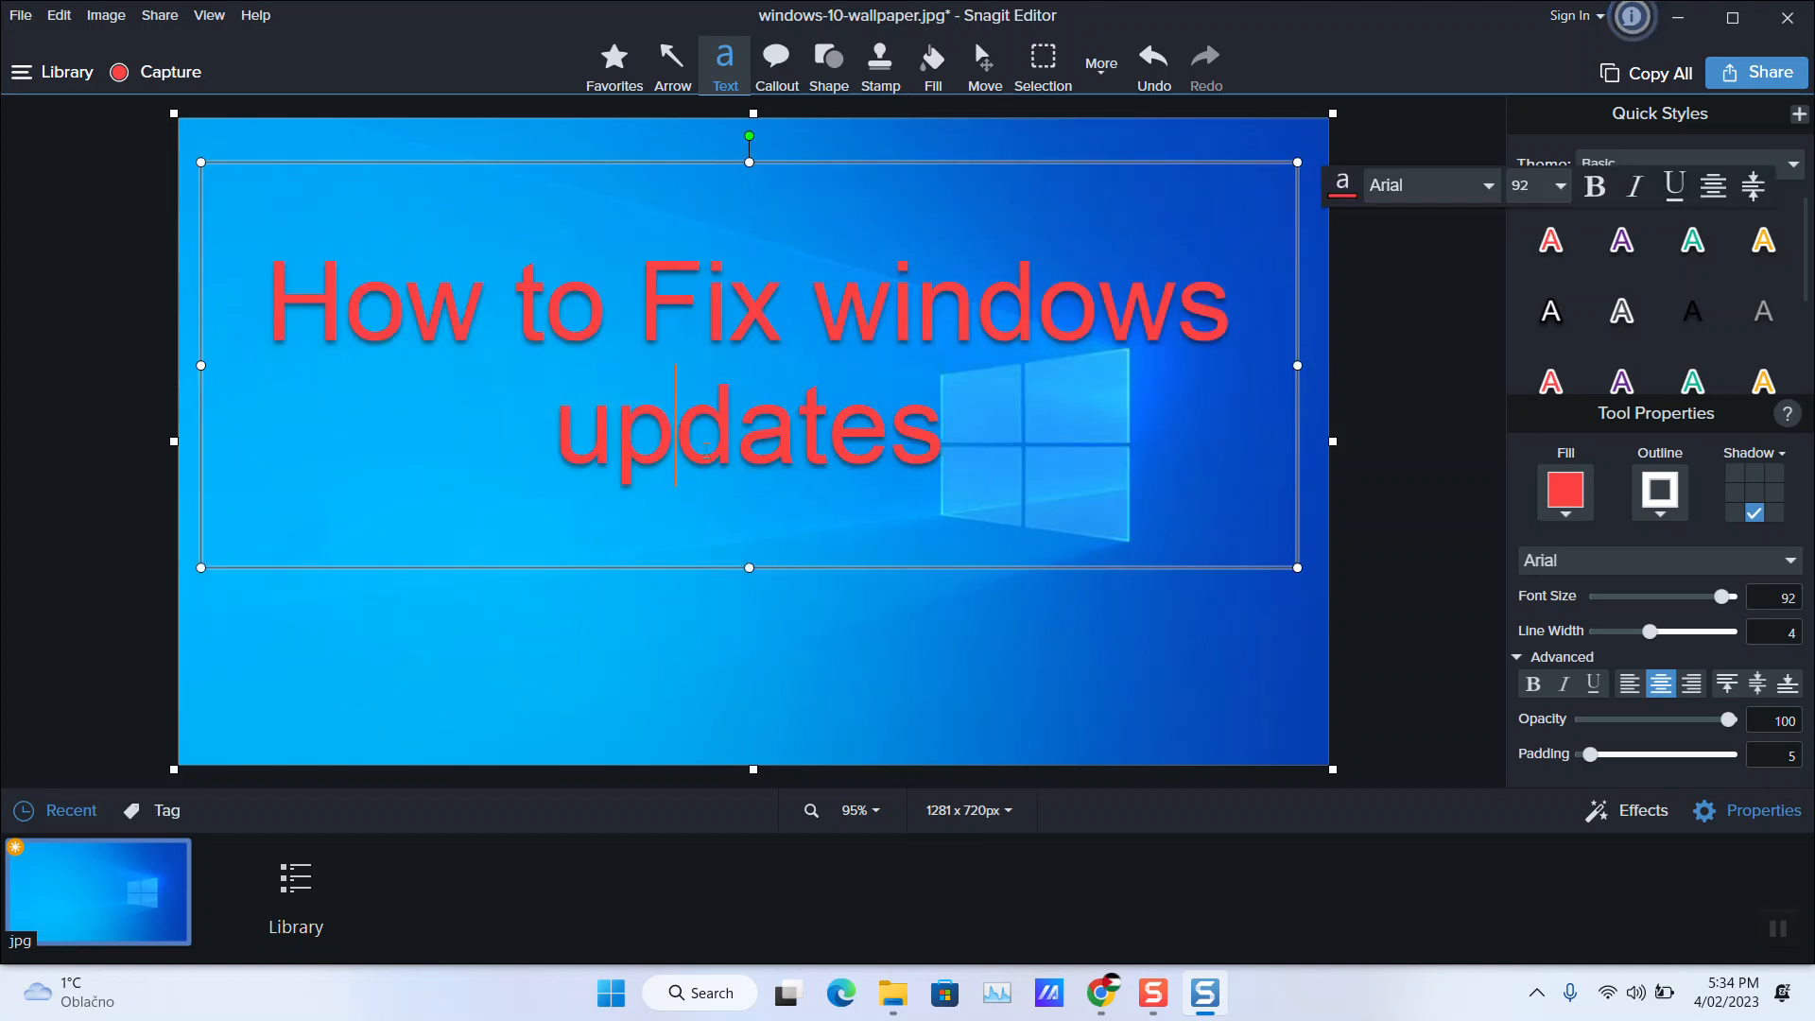
pyautogui.hotkey('ctrl', 'a')
pyautogui.click(1698, 597)
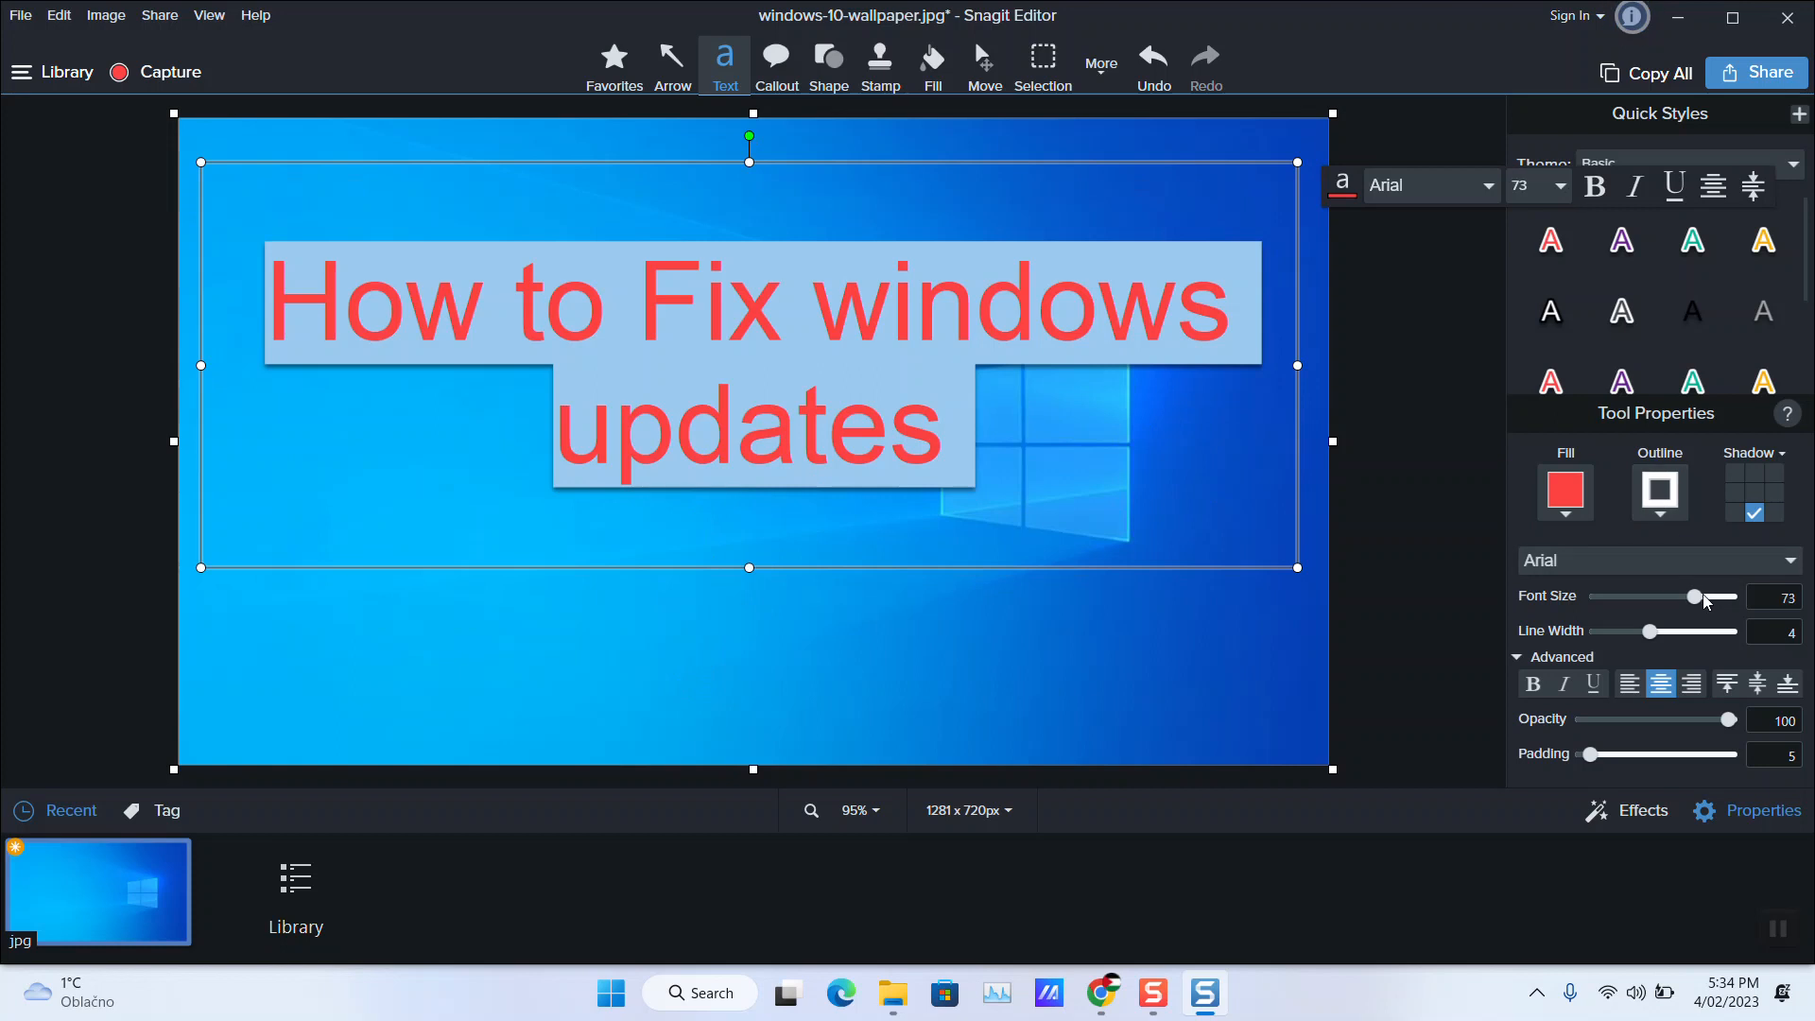
pyautogui.click(1723, 598)
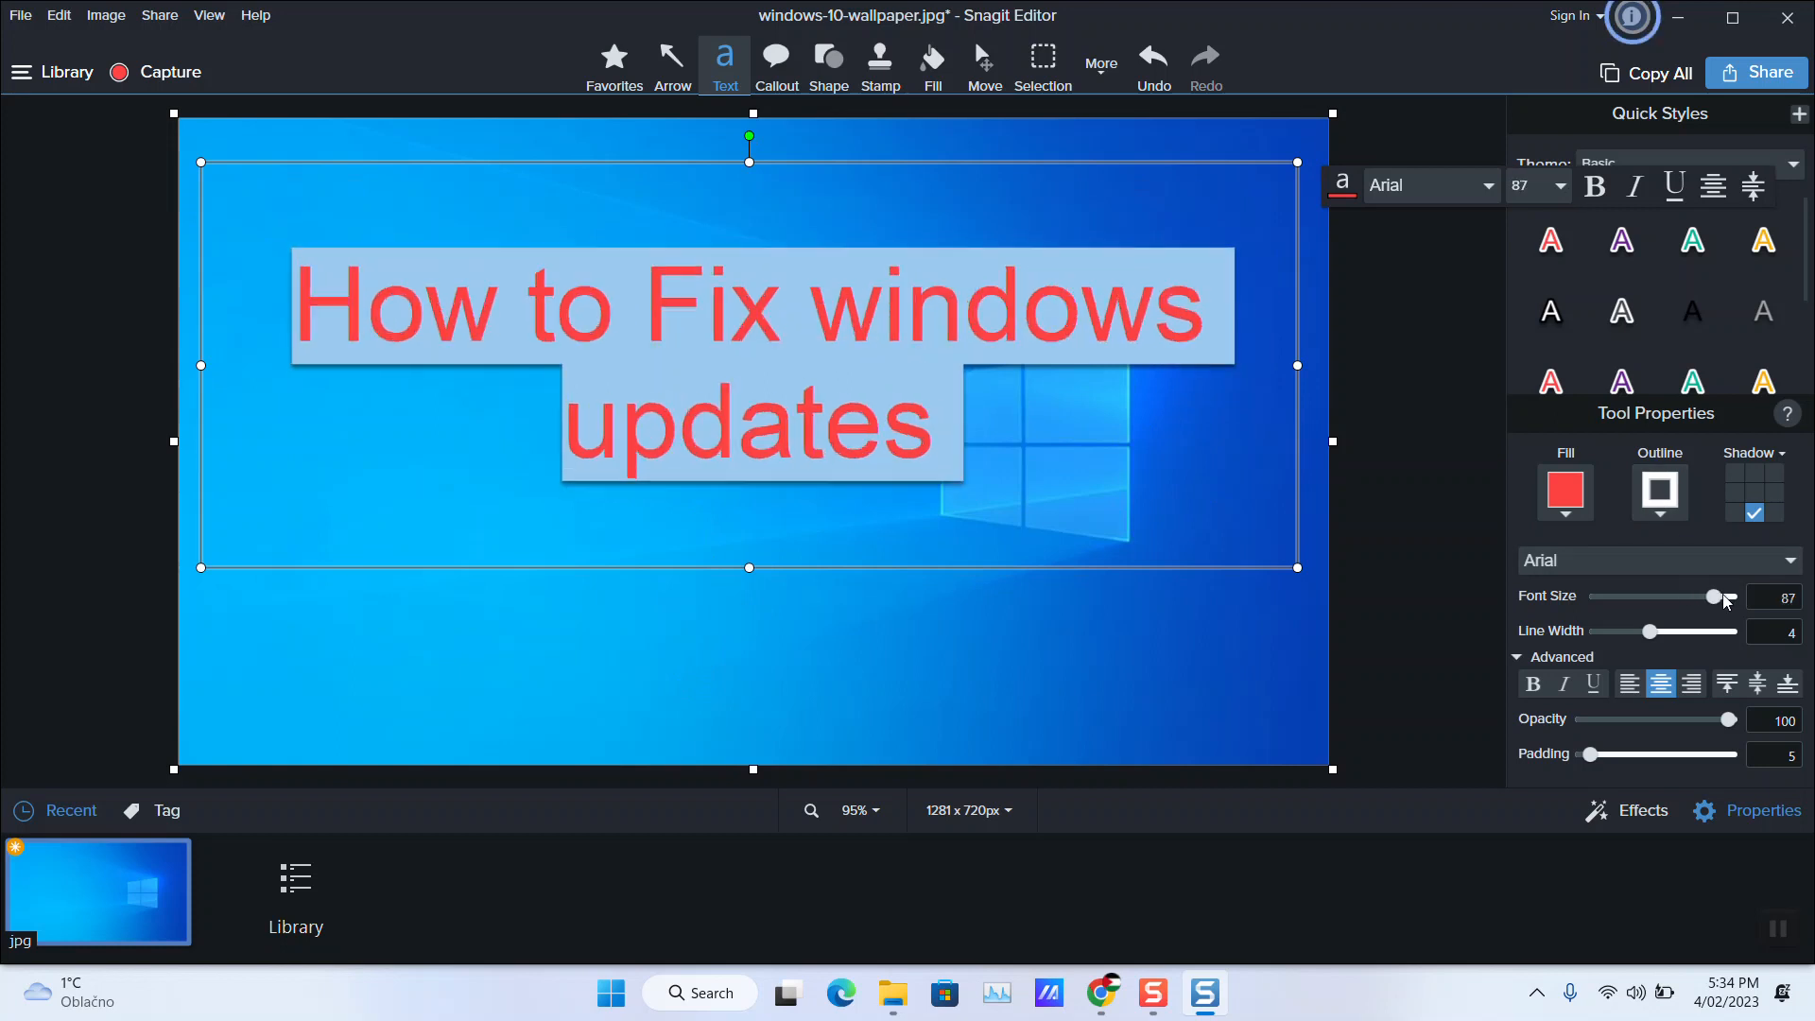
# Shorten the title's text box to fit its two lines and move it close to the upper edge of the wallpaper
pyautogui.click(695, 642)
pyautogui.moveTo(750, 570); pyautogui.dragTo(756, 446)
pyautogui.moveTo(809, 163); pyautogui.dragTo(813, 135)
pyautogui.click(633, 490)
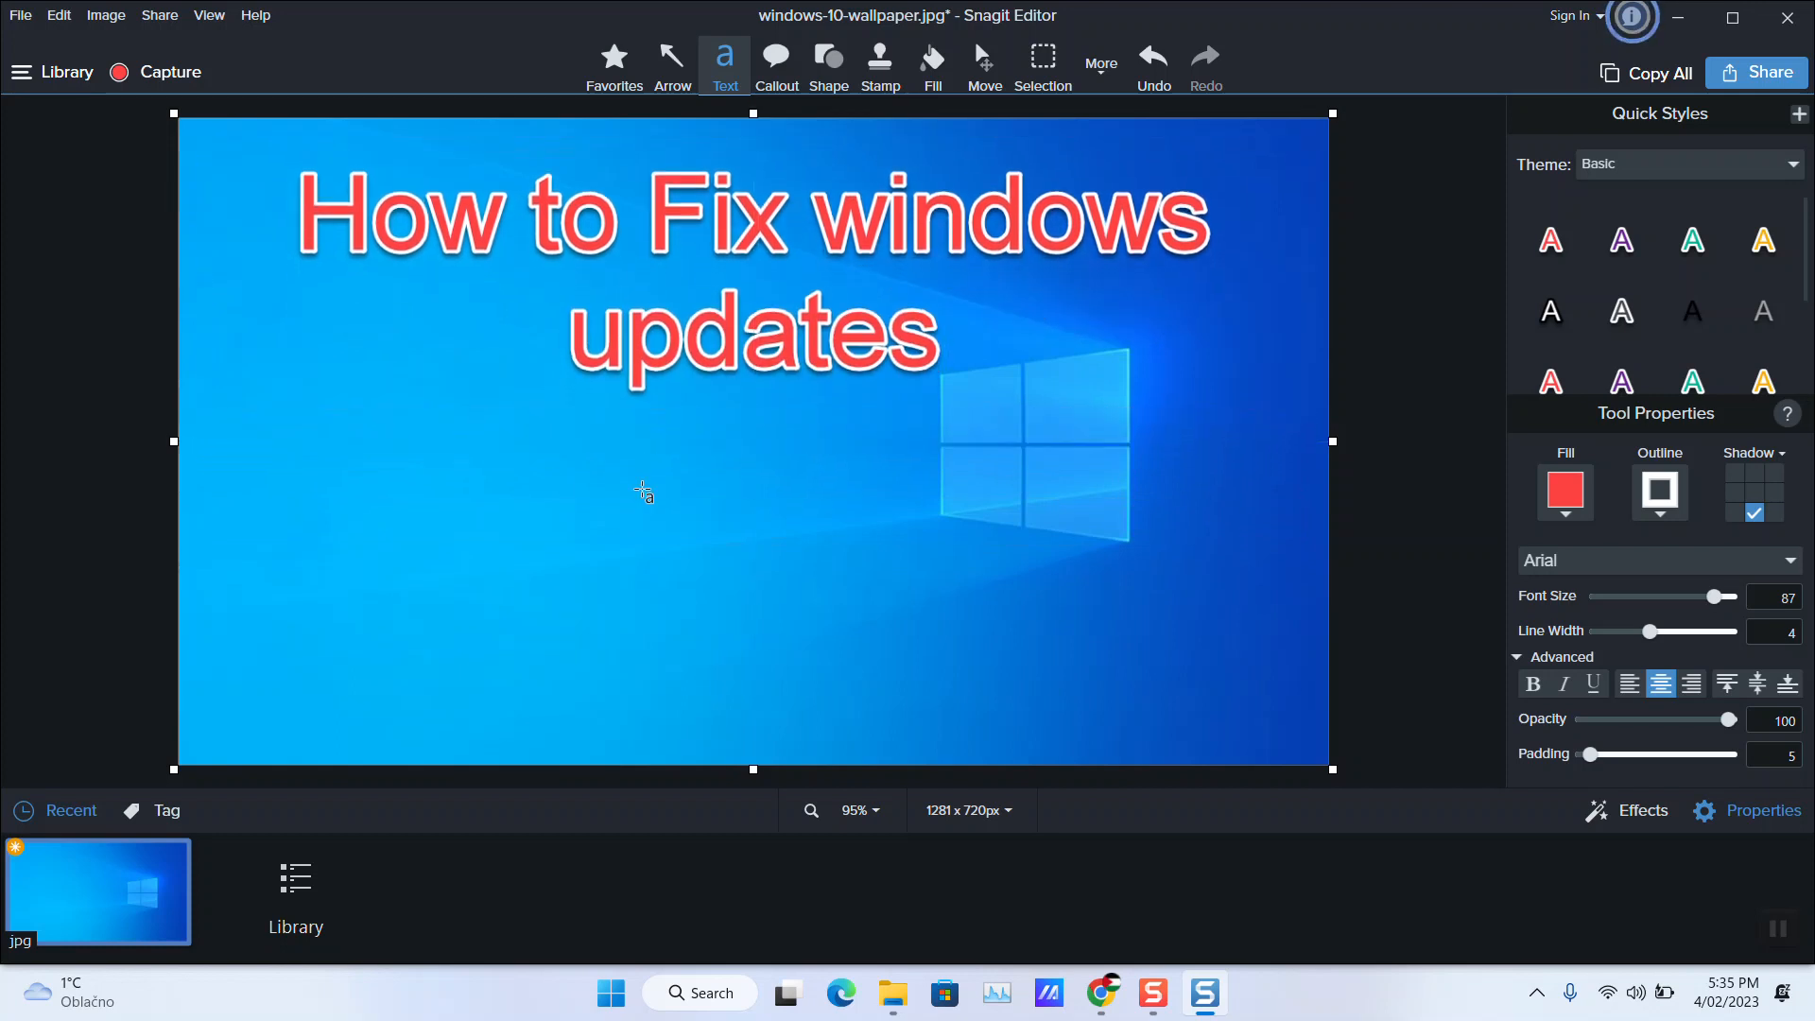
# Open the test 1 image from the 2023 folder on the Video 2023 (E:) drive
pyautogui.click(20, 15)
pyautogui.click(106, 83)
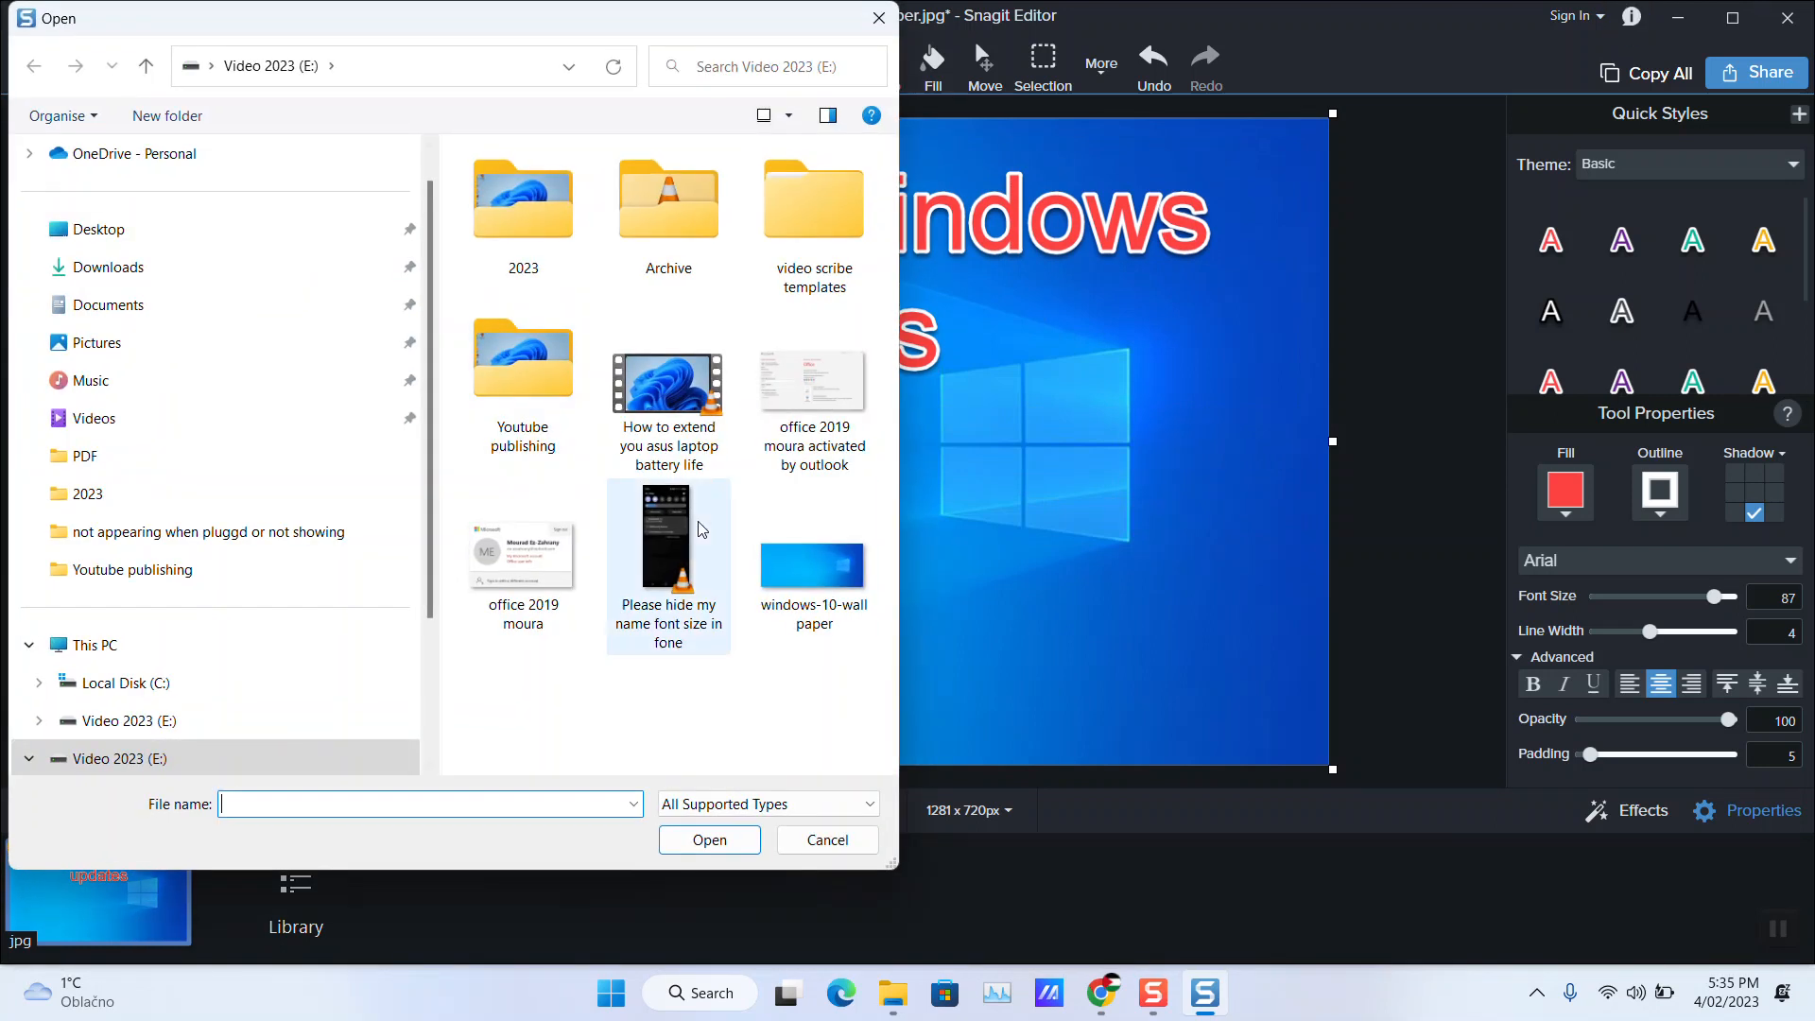
pyautogui.scroll(-3, 118, 340)
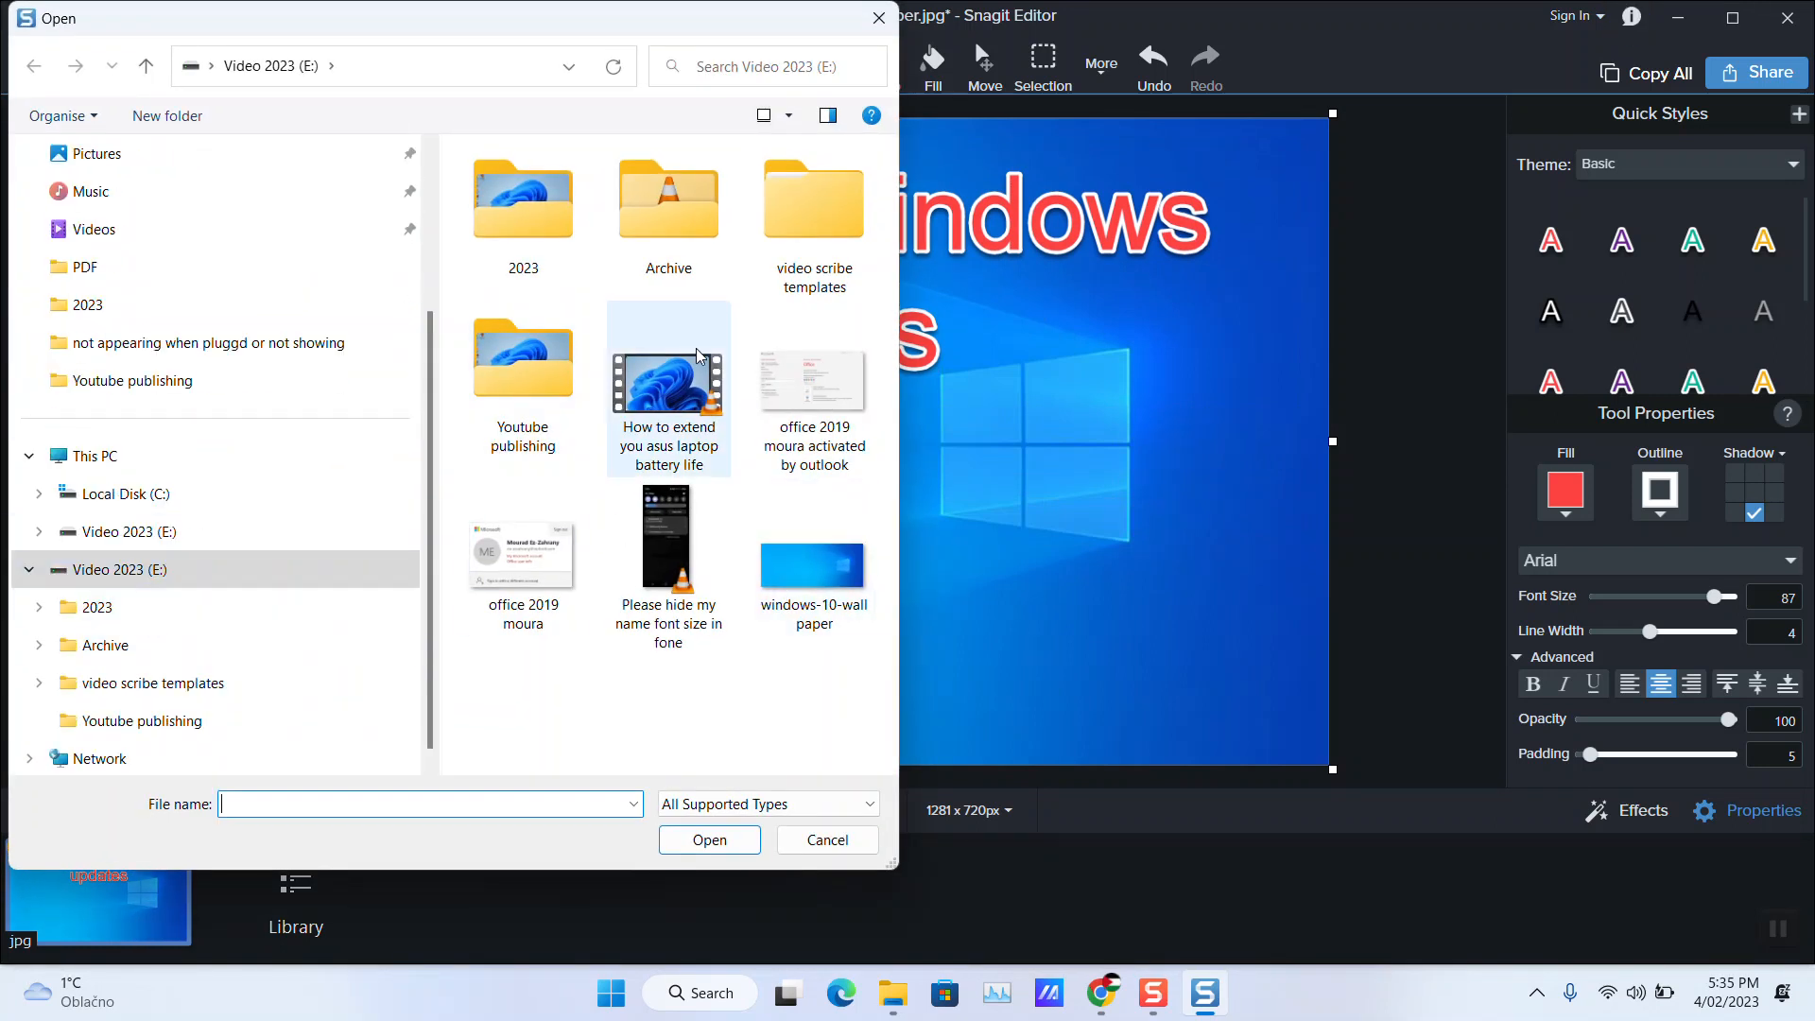
pyautogui.doubleClick(525, 269)
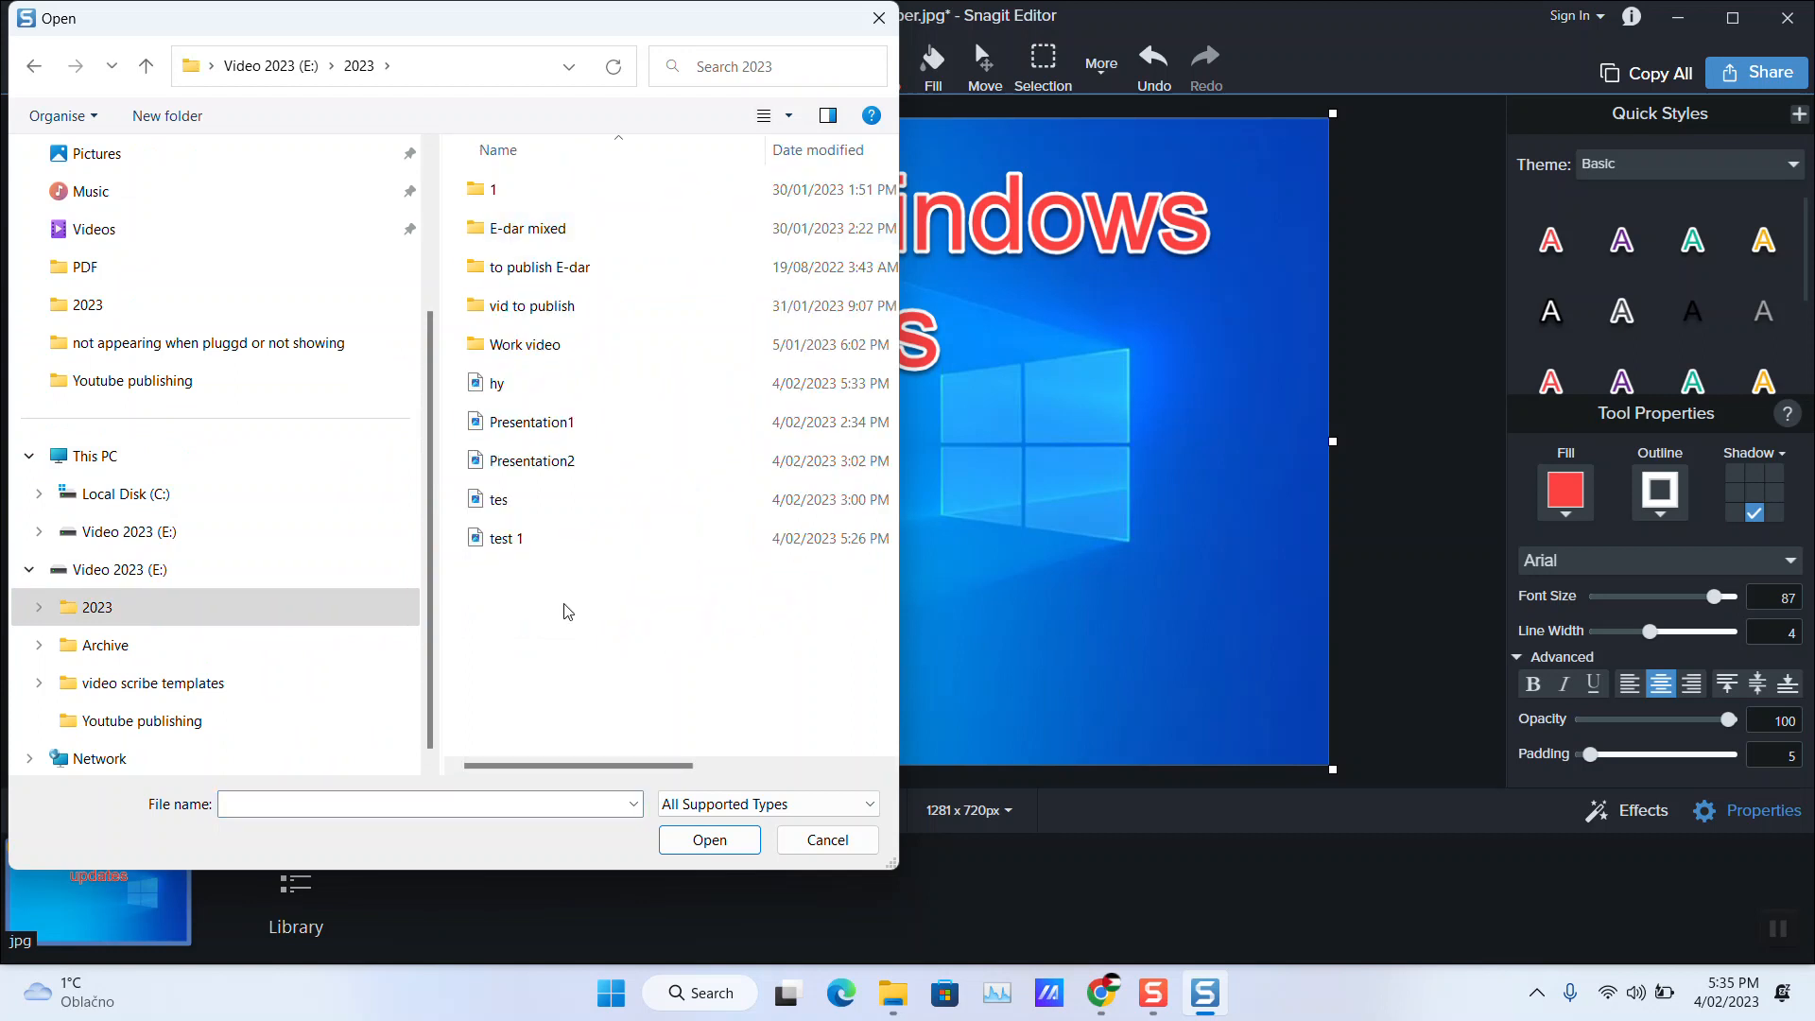
pyautogui.click(516, 552)
pyautogui.click(714, 841)
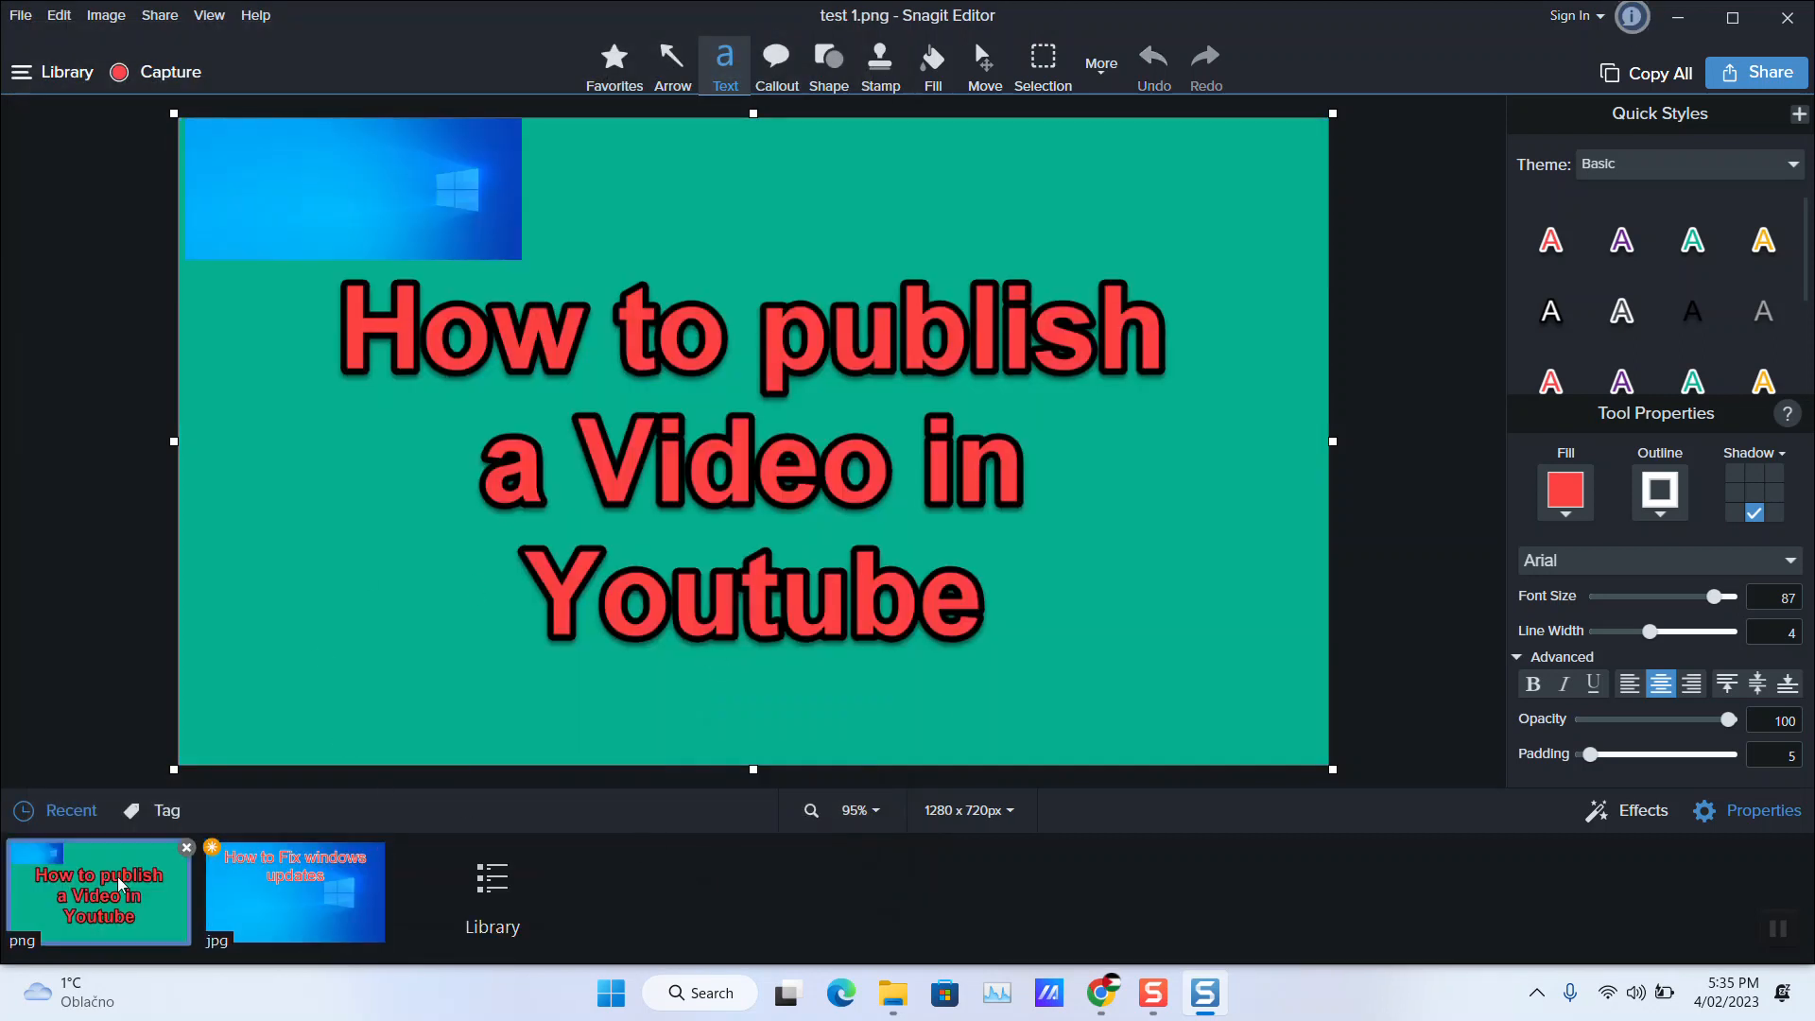
# Insert the test 1 image into the windows-10-wallpaper image, shrink it, and place it just below the title
pyautogui.click(227, 886)
pyautogui.moveTo(161, 889); pyautogui.dragTo(597, 366)
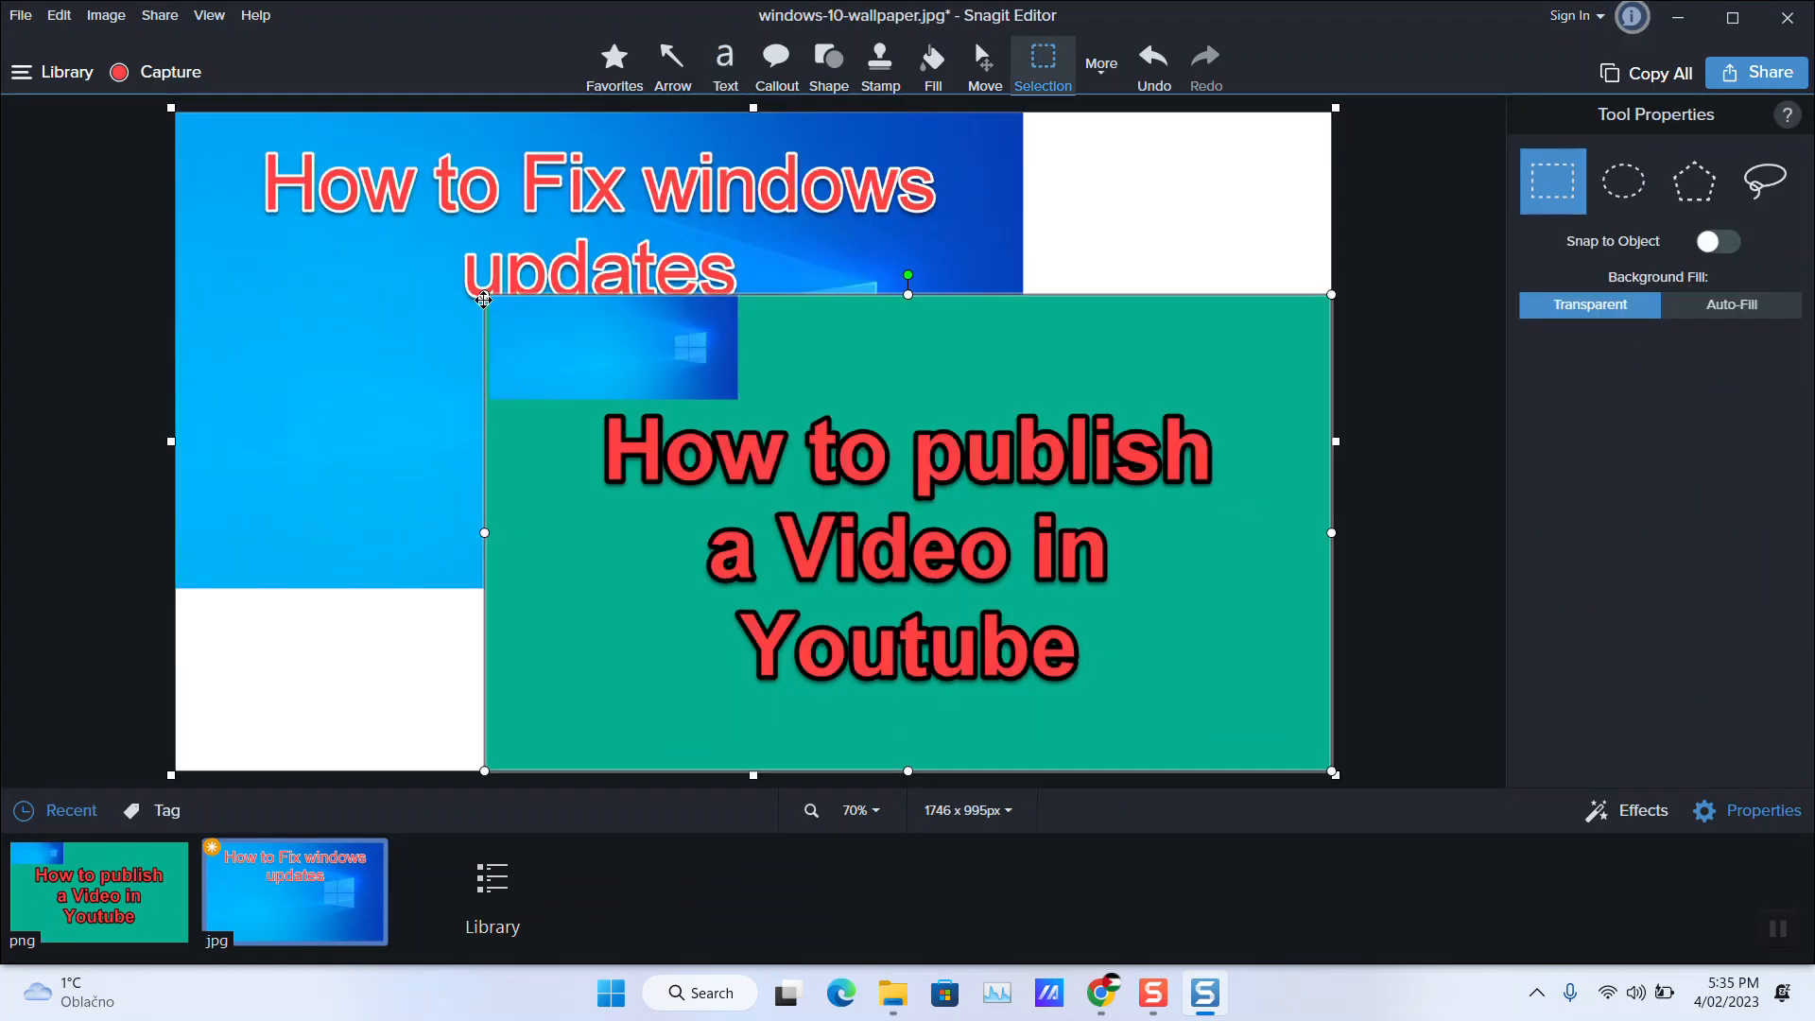
pyautogui.moveTo(486, 293); pyautogui.dragTo(743, 406)
pyautogui.moveTo(988, 477); pyautogui.dragTo(707, 495)
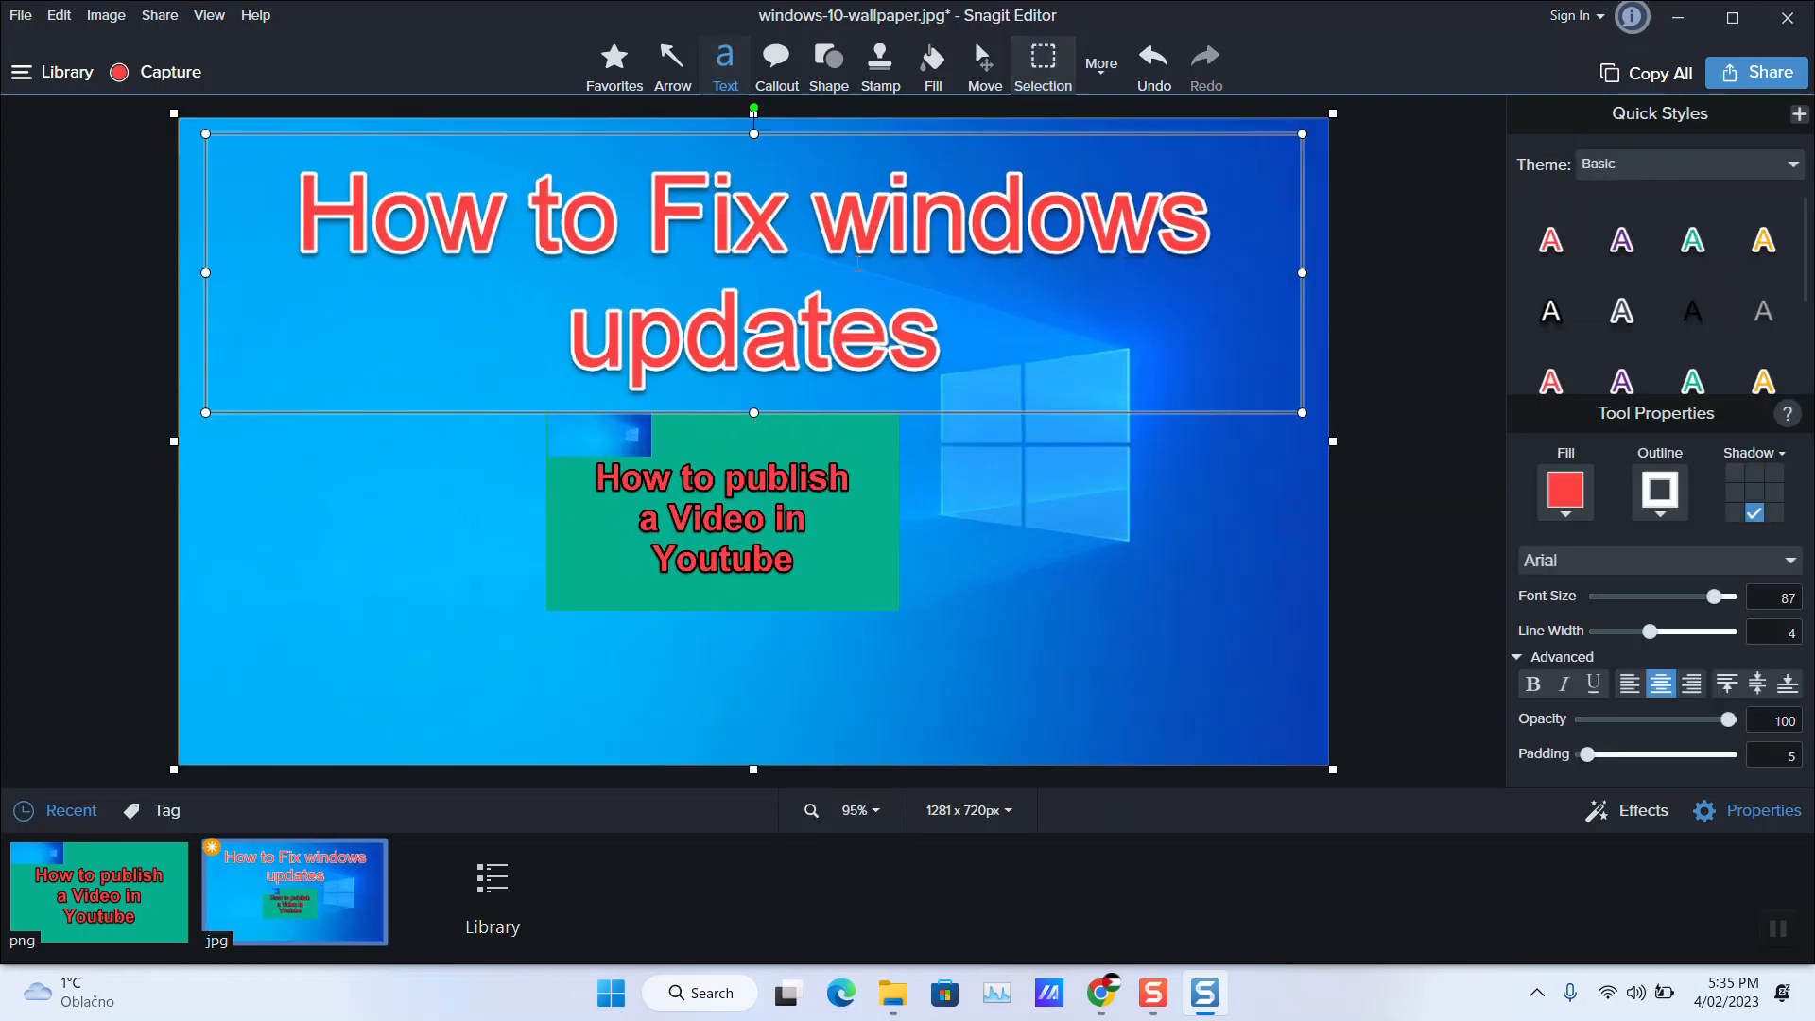
pyautogui.click(857, 265)
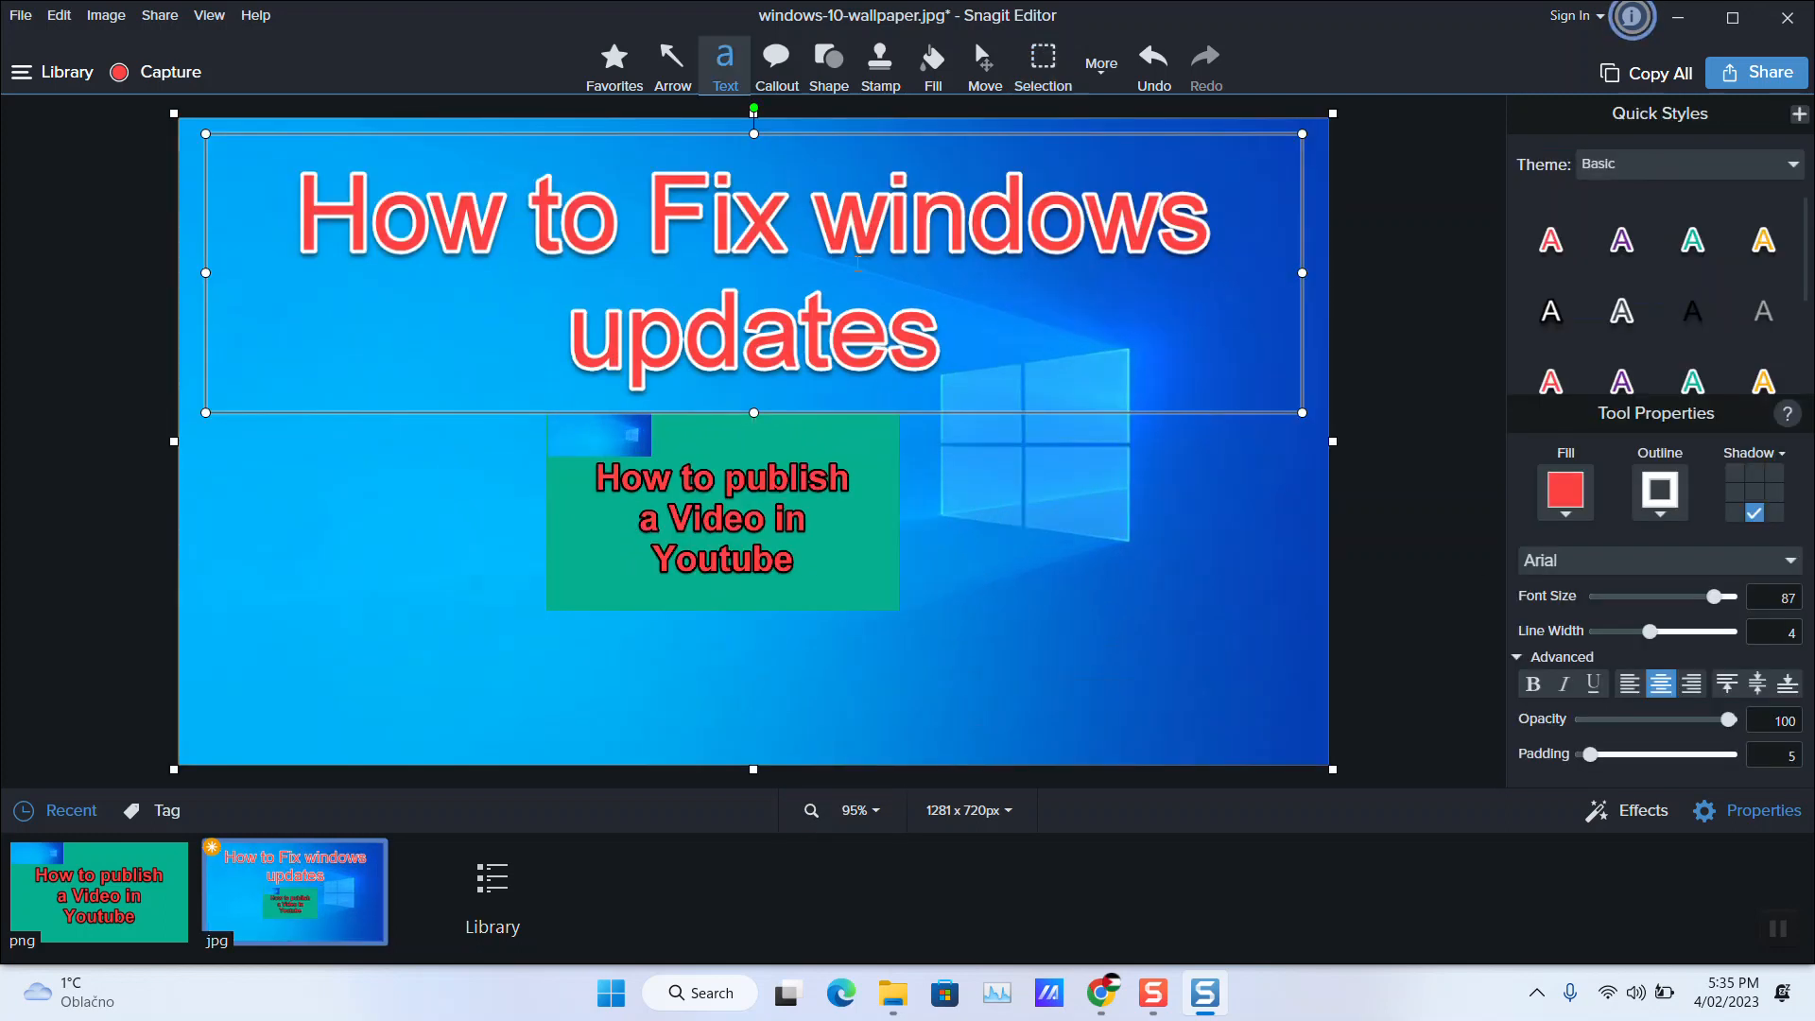
pyautogui.click(743, 350)
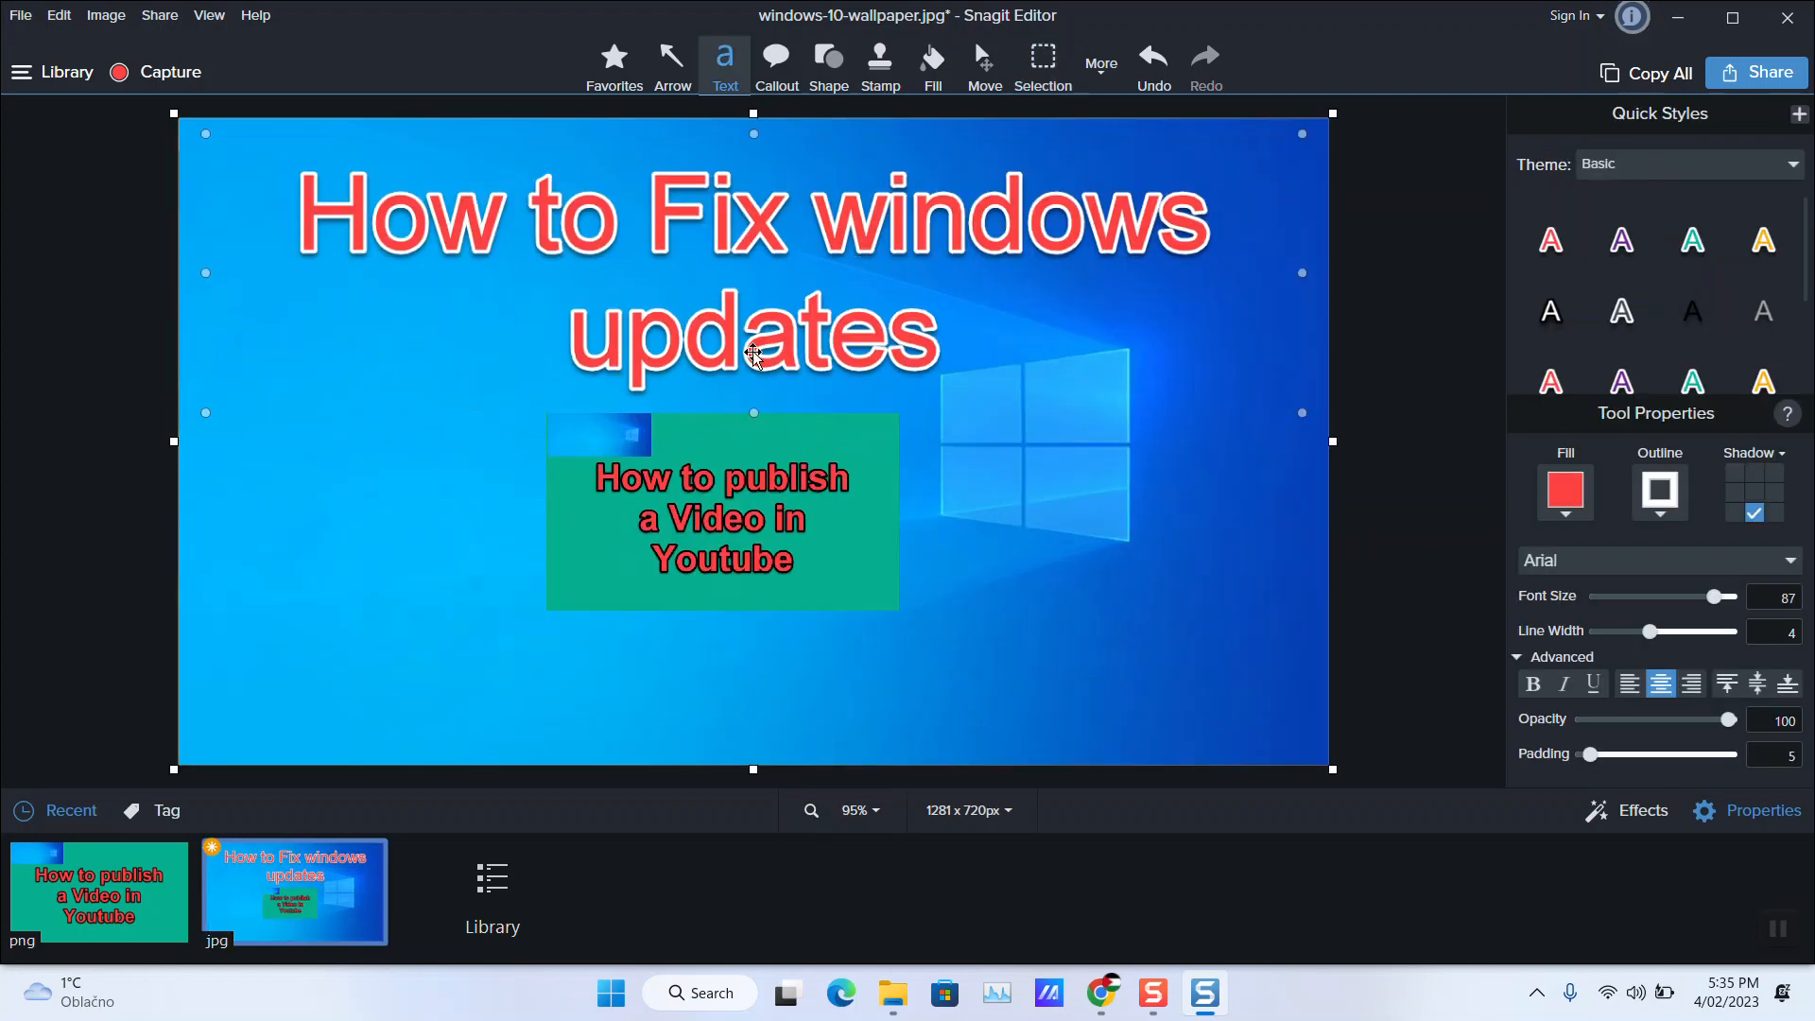
pyautogui.press('Escape')
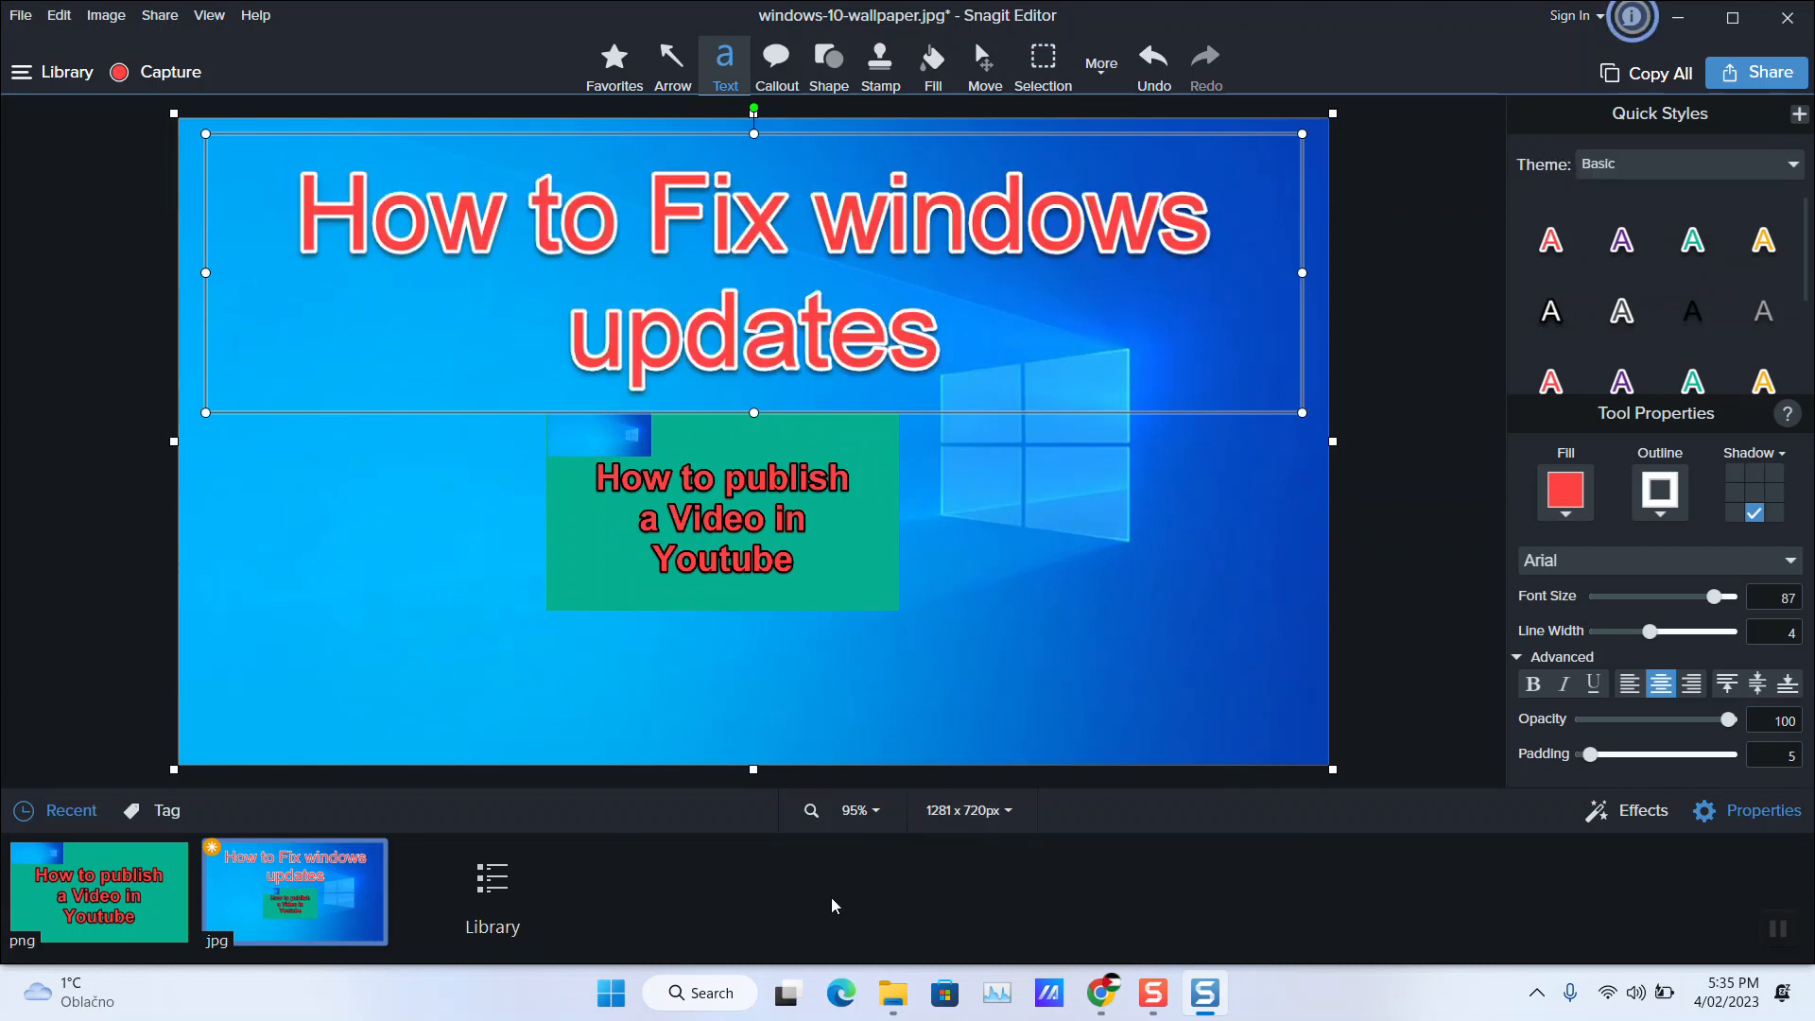
pyautogui.moveTo(177, 440); pyautogui.dragTo(176, 443)
pyautogui.click(49, 423)
# Move the small green picture over the lower part of the Windows logo and deselect it
pyautogui.press('s')
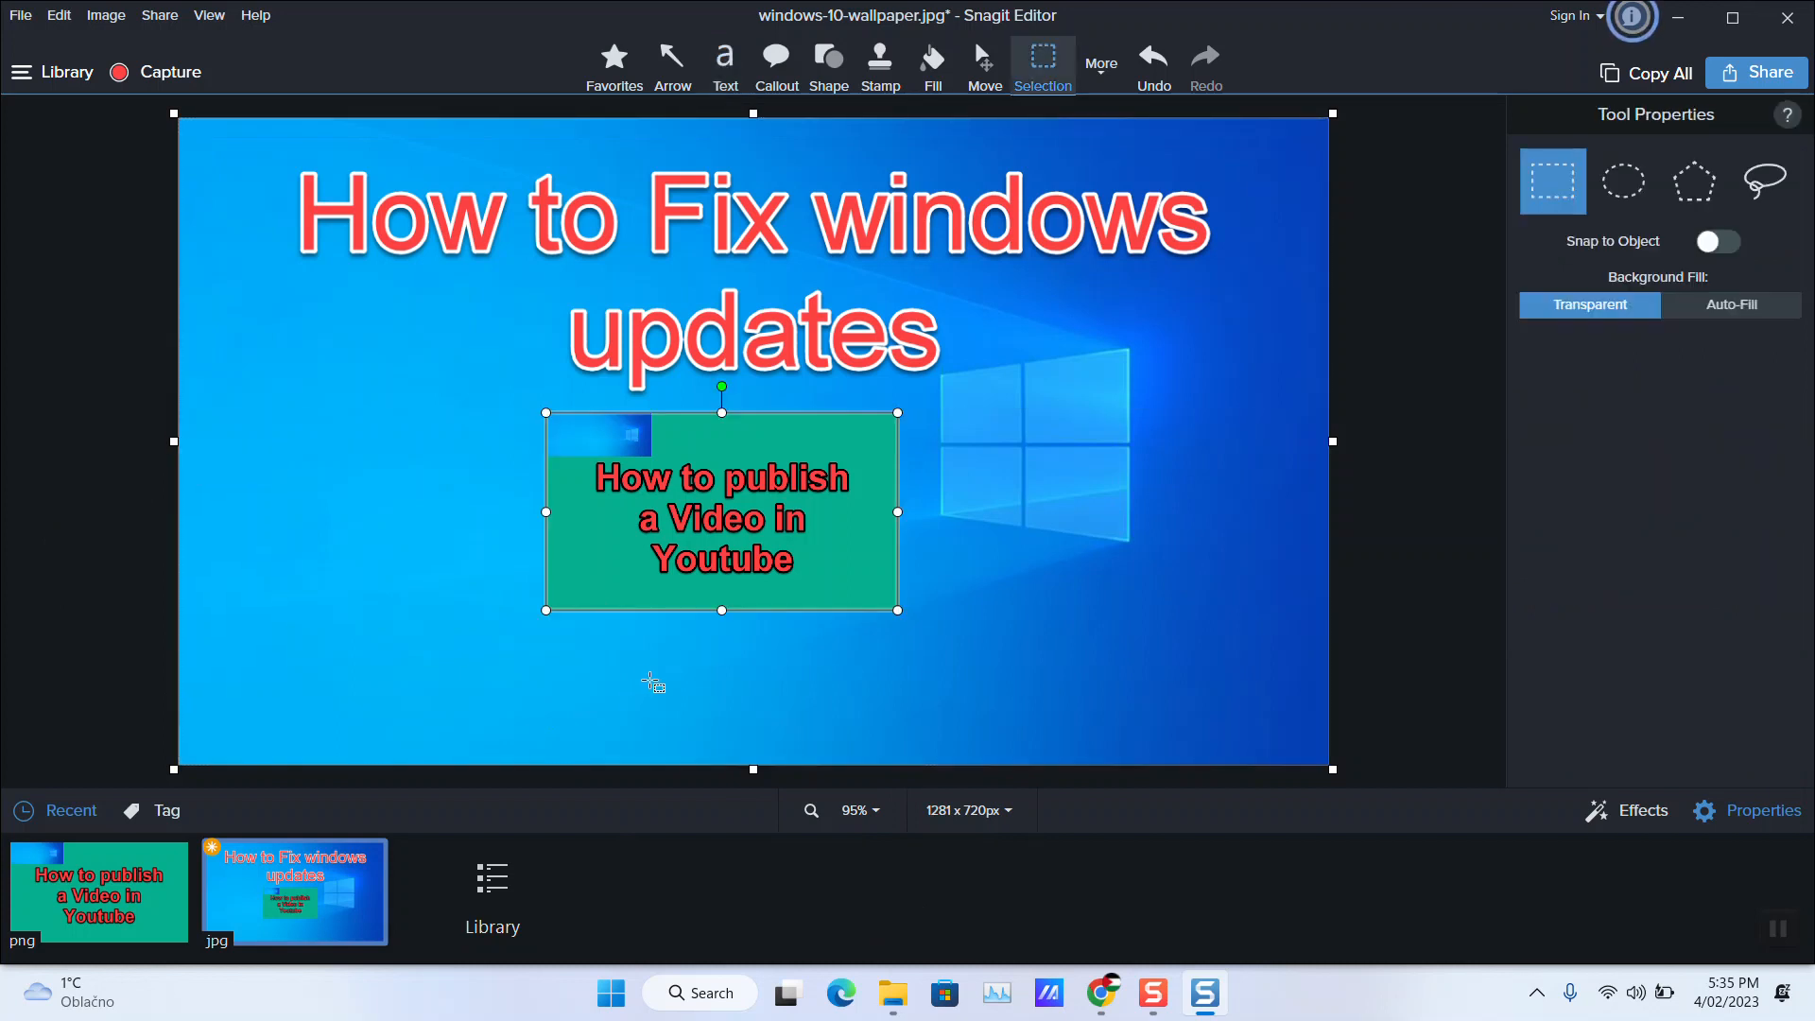
pyautogui.moveTo(662, 565); pyautogui.dragTo(953, 591)
pyautogui.click(602, 605)
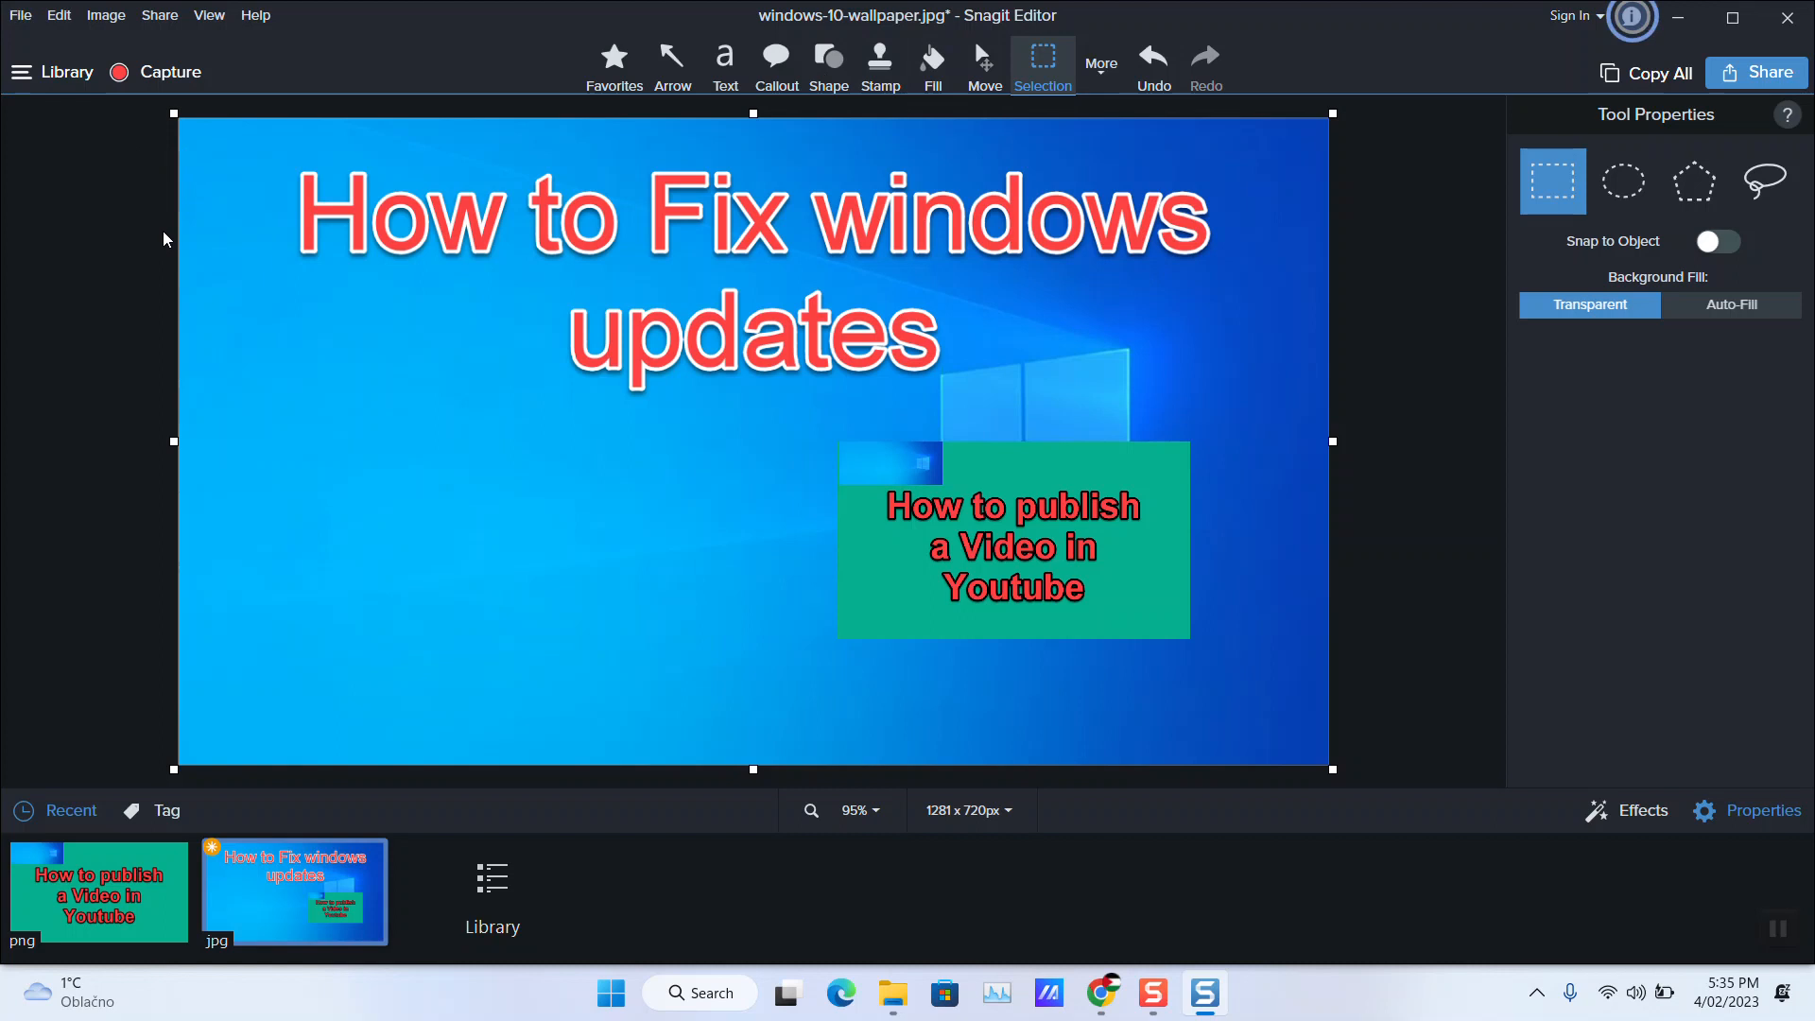
# Save the image as a JPG named test 120 in the 2023 folder
pyautogui.click(14, 21)
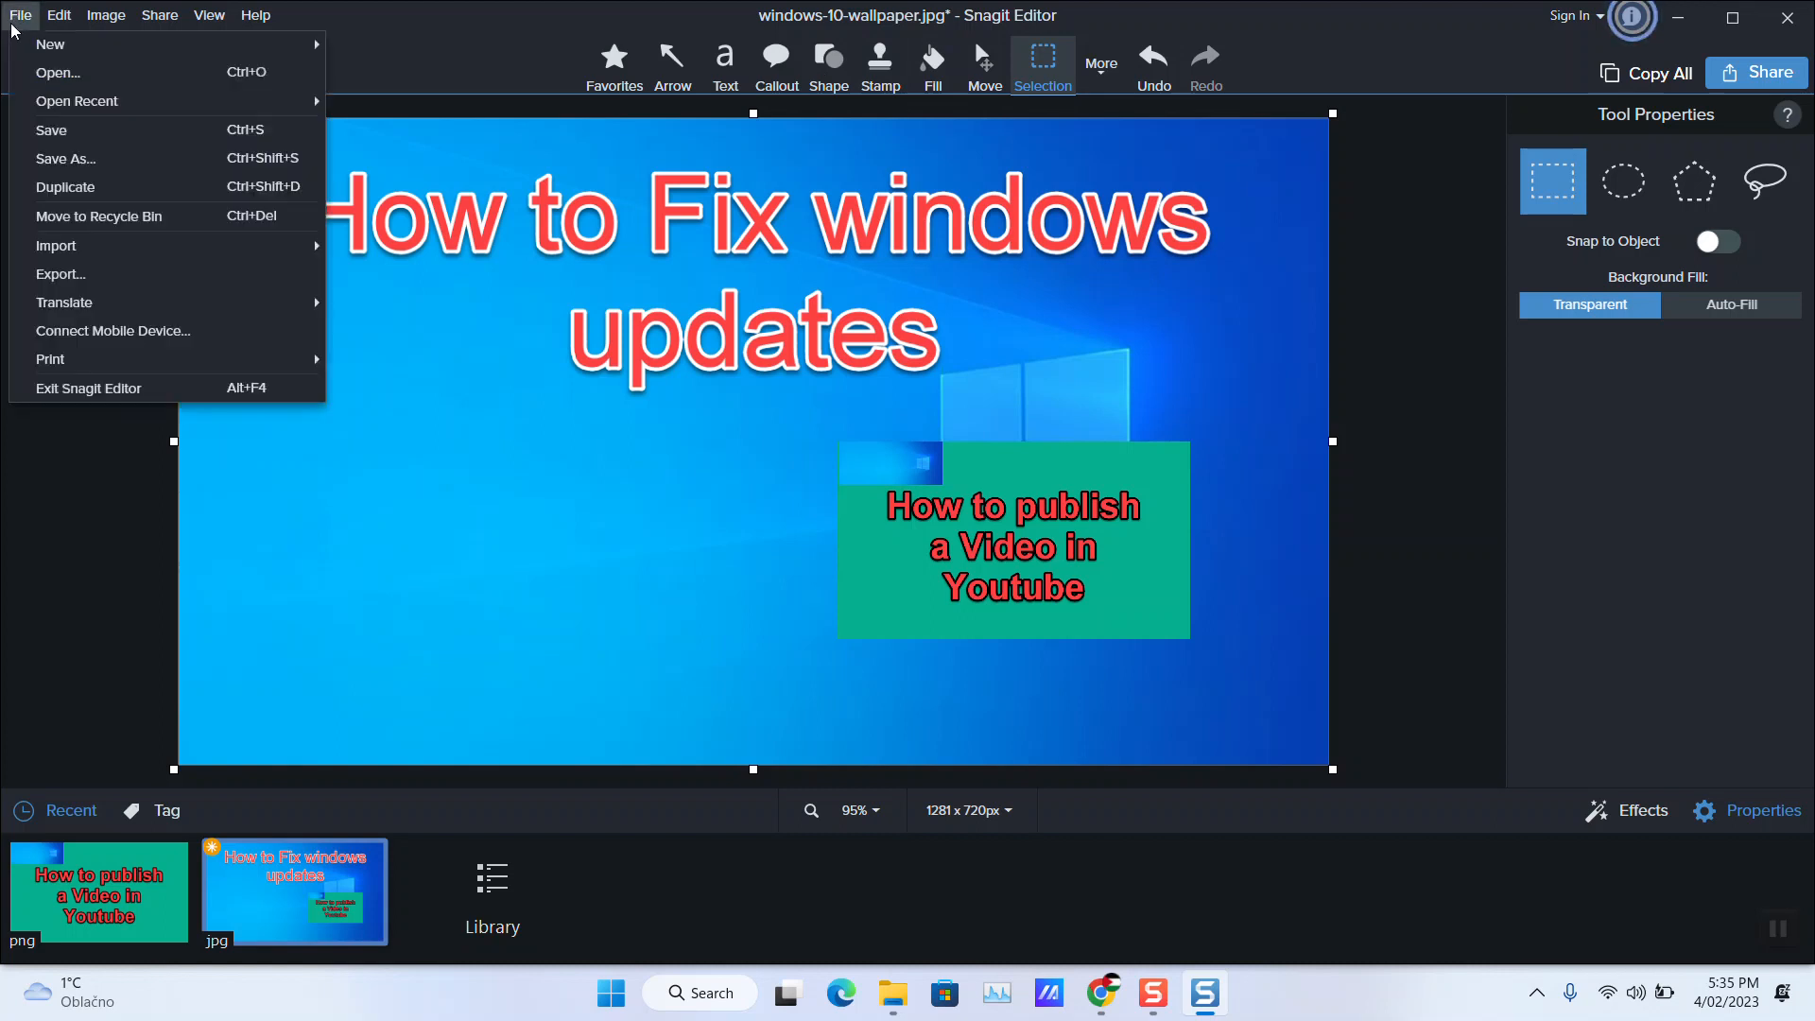
pyautogui.click(76, 161)
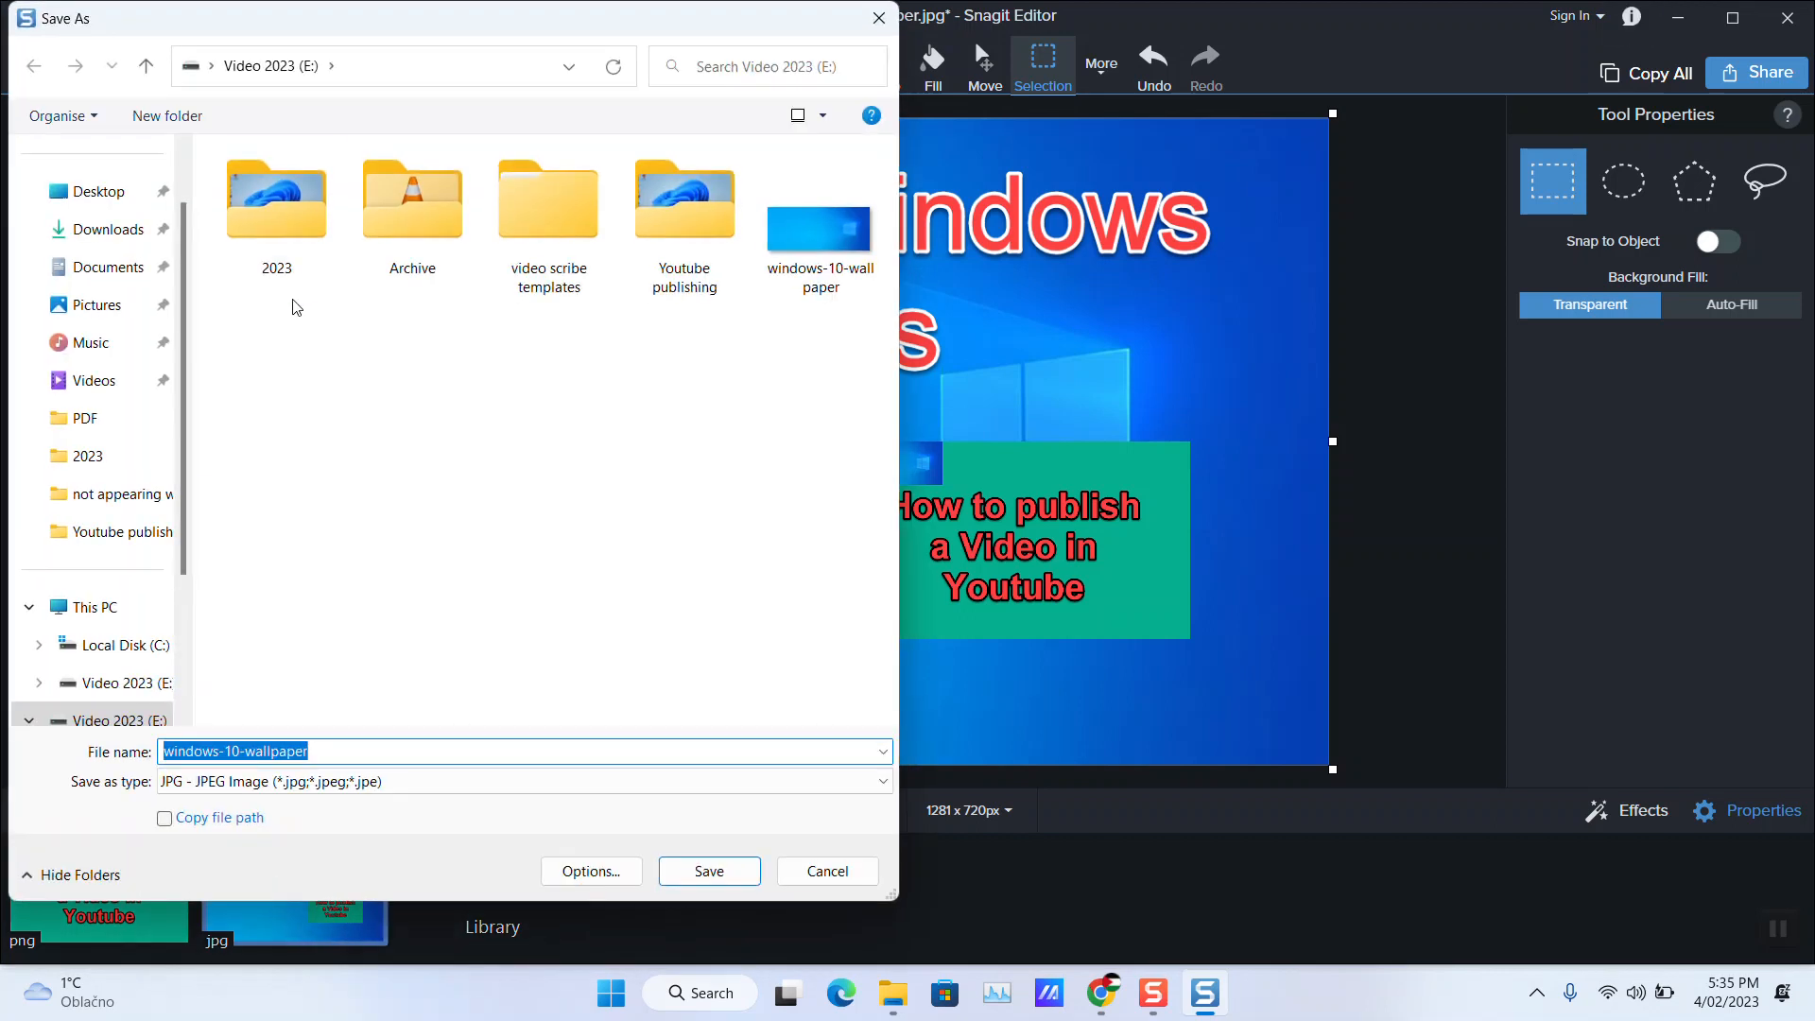
pyautogui.write('test 120')
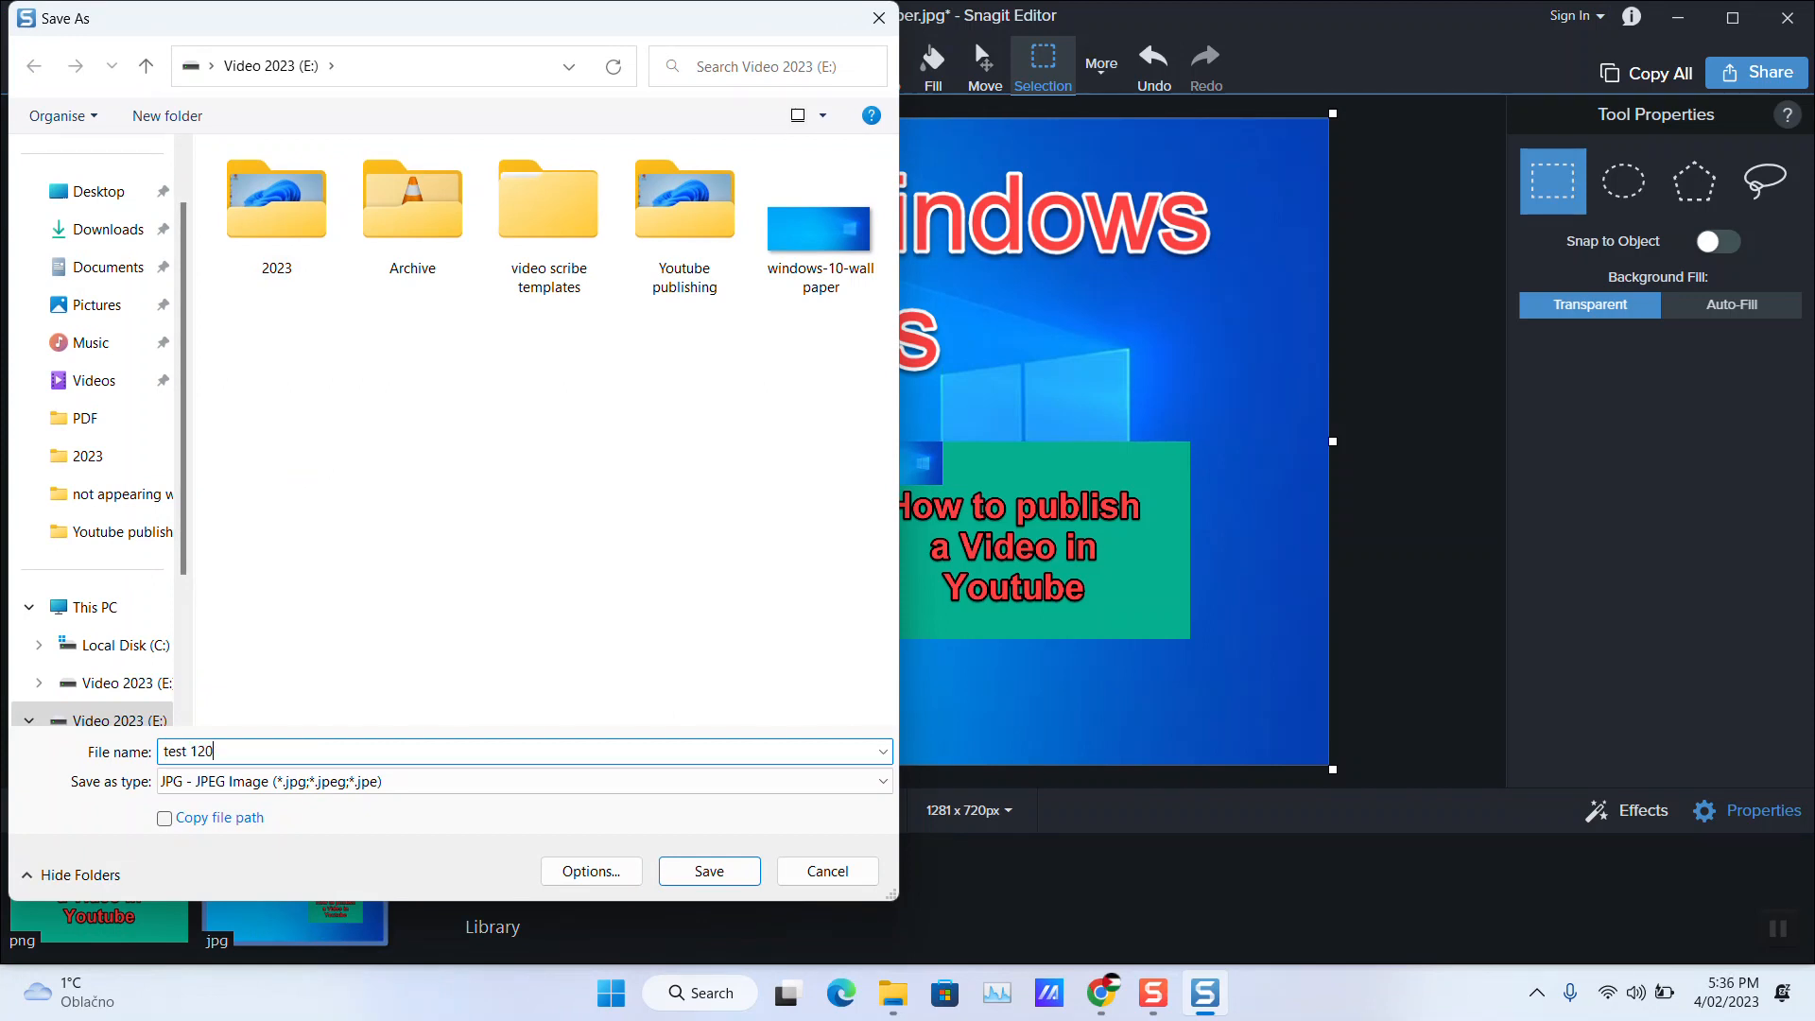
pyautogui.doubleClick(238, 175)
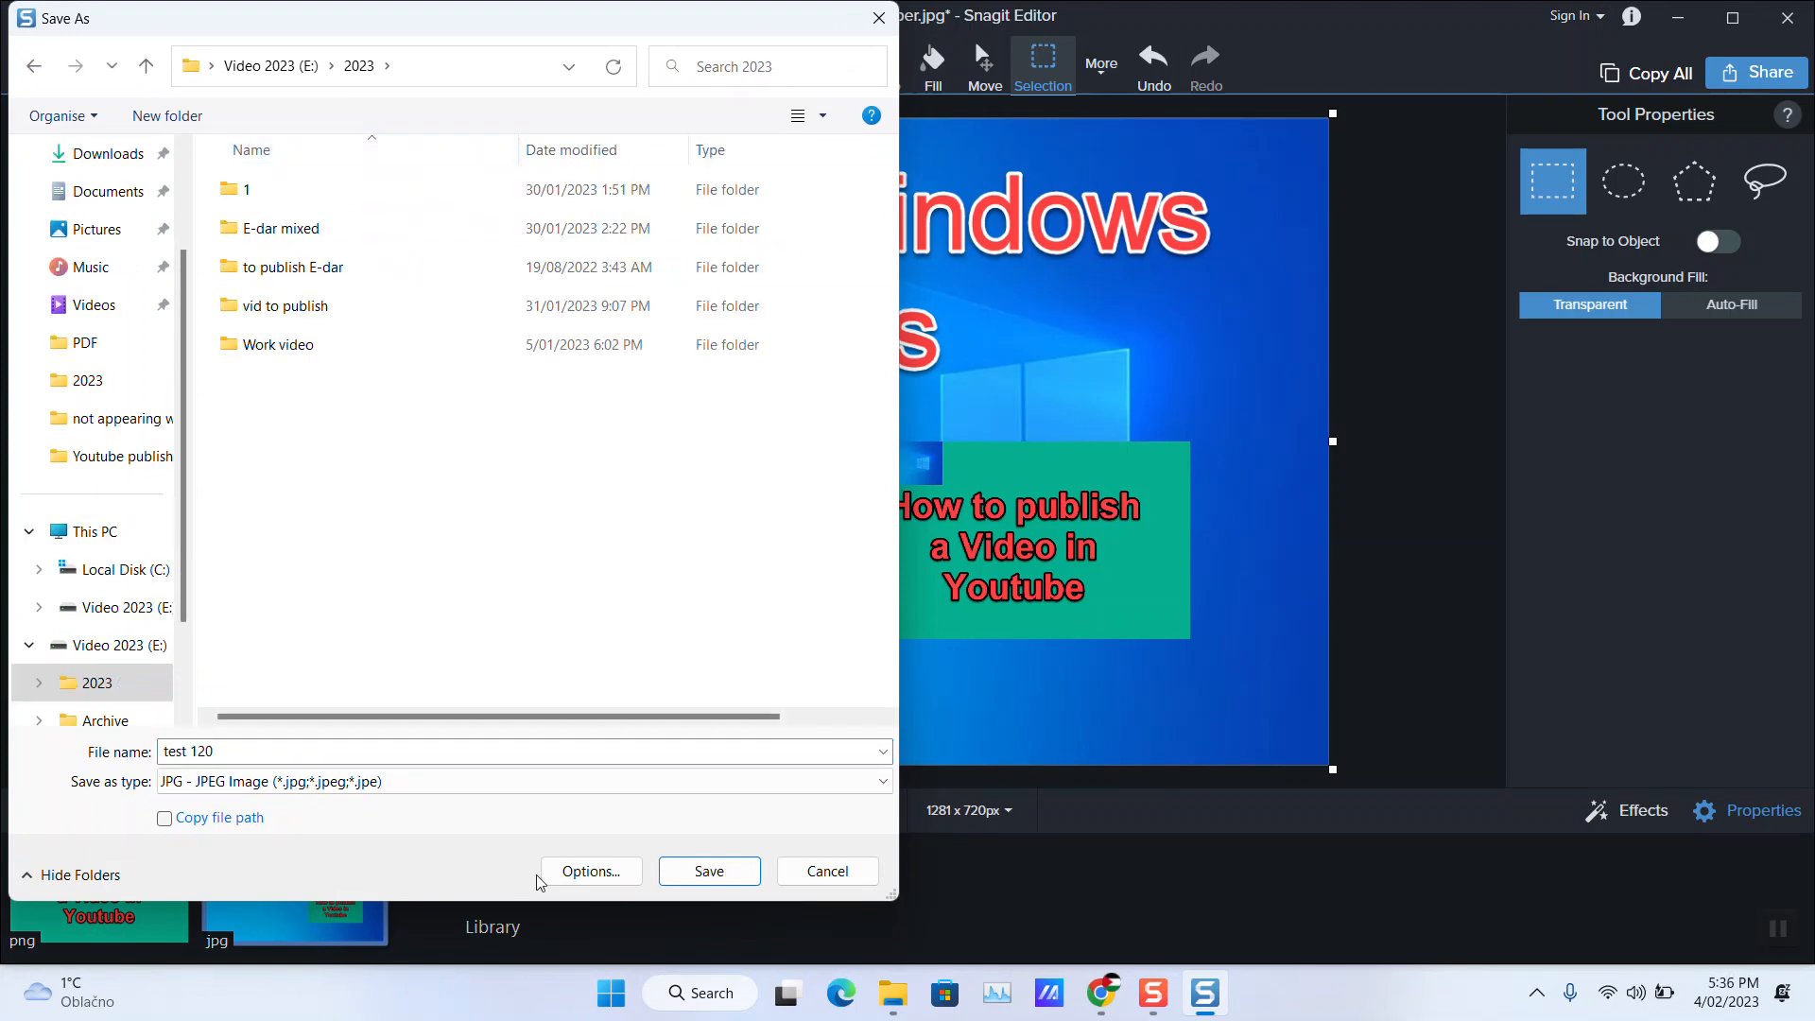
pyautogui.click(707, 872)
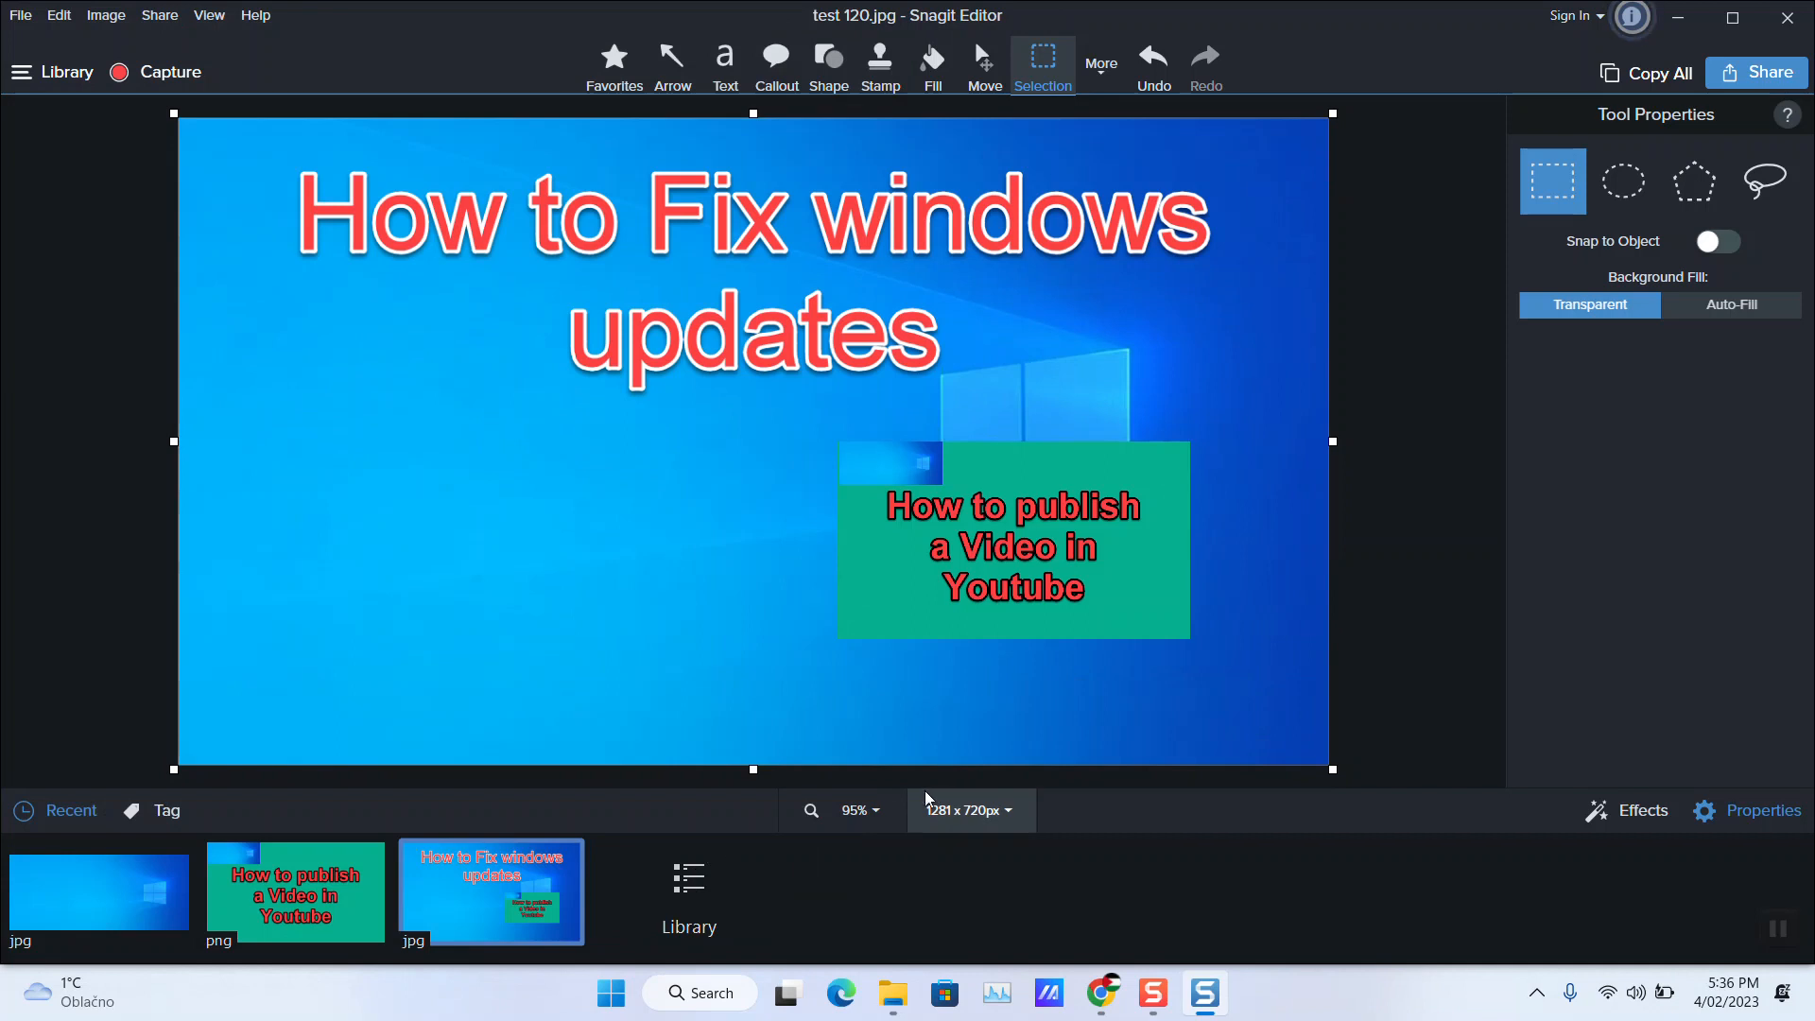
# Try to trim the width of the test 120 image slightly
pyautogui.moveTo(171, 441); pyautogui.dragTo(171, 445)
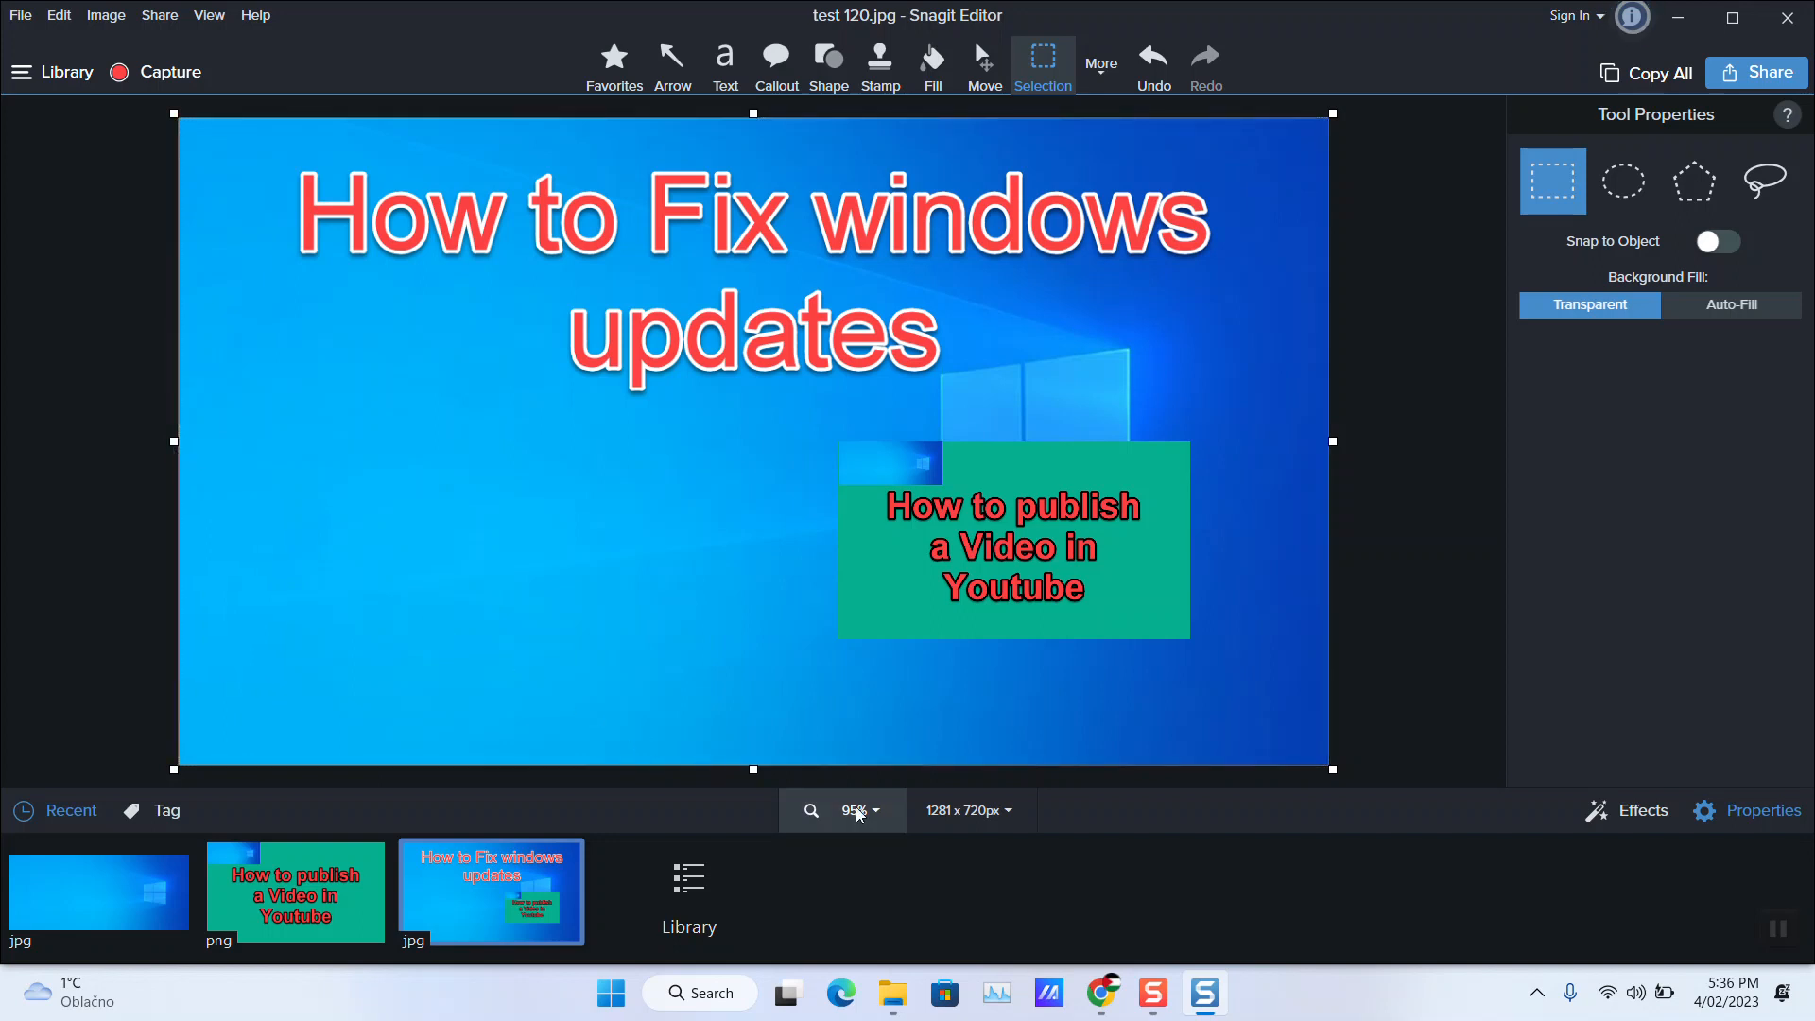
pyautogui.click(957, 815)
pyautogui.click(1003, 861)
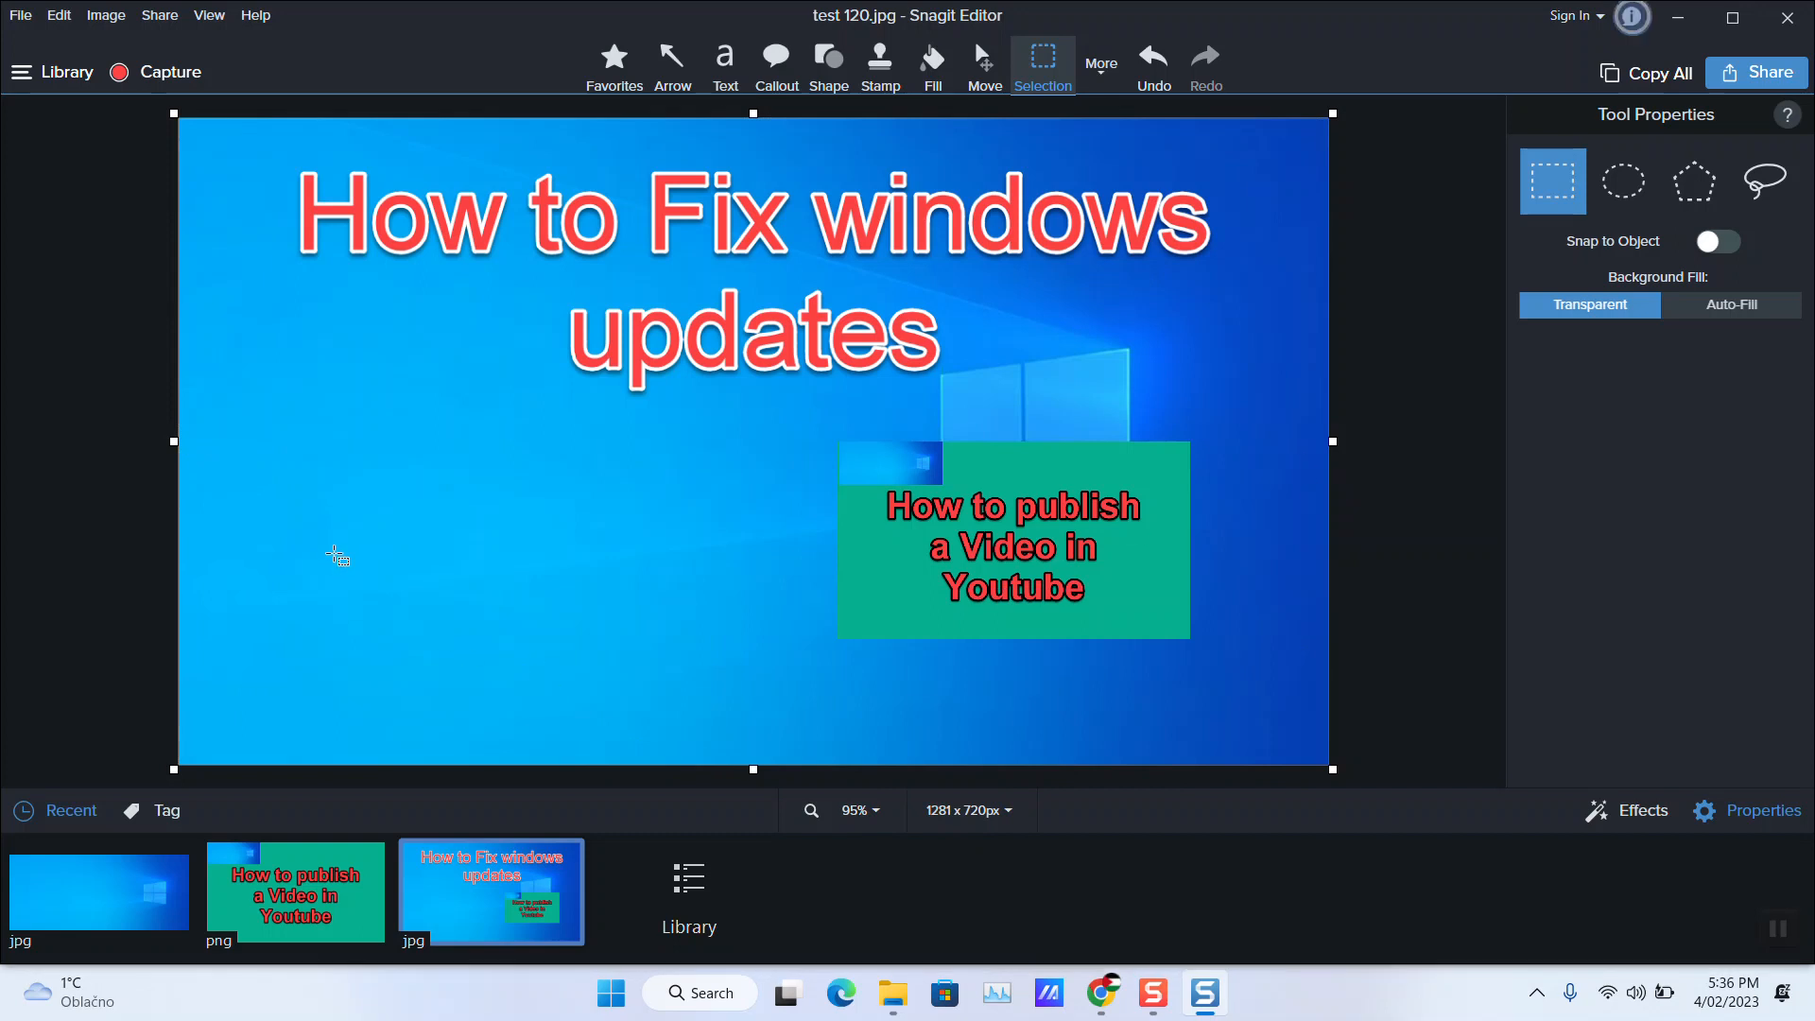
# Remove test 120.jpg from the recent images and reopen it from the 2023 folder
pyautogui.click(21, 16)
pyautogui.click(425, 378)
pyautogui.click(580, 848)
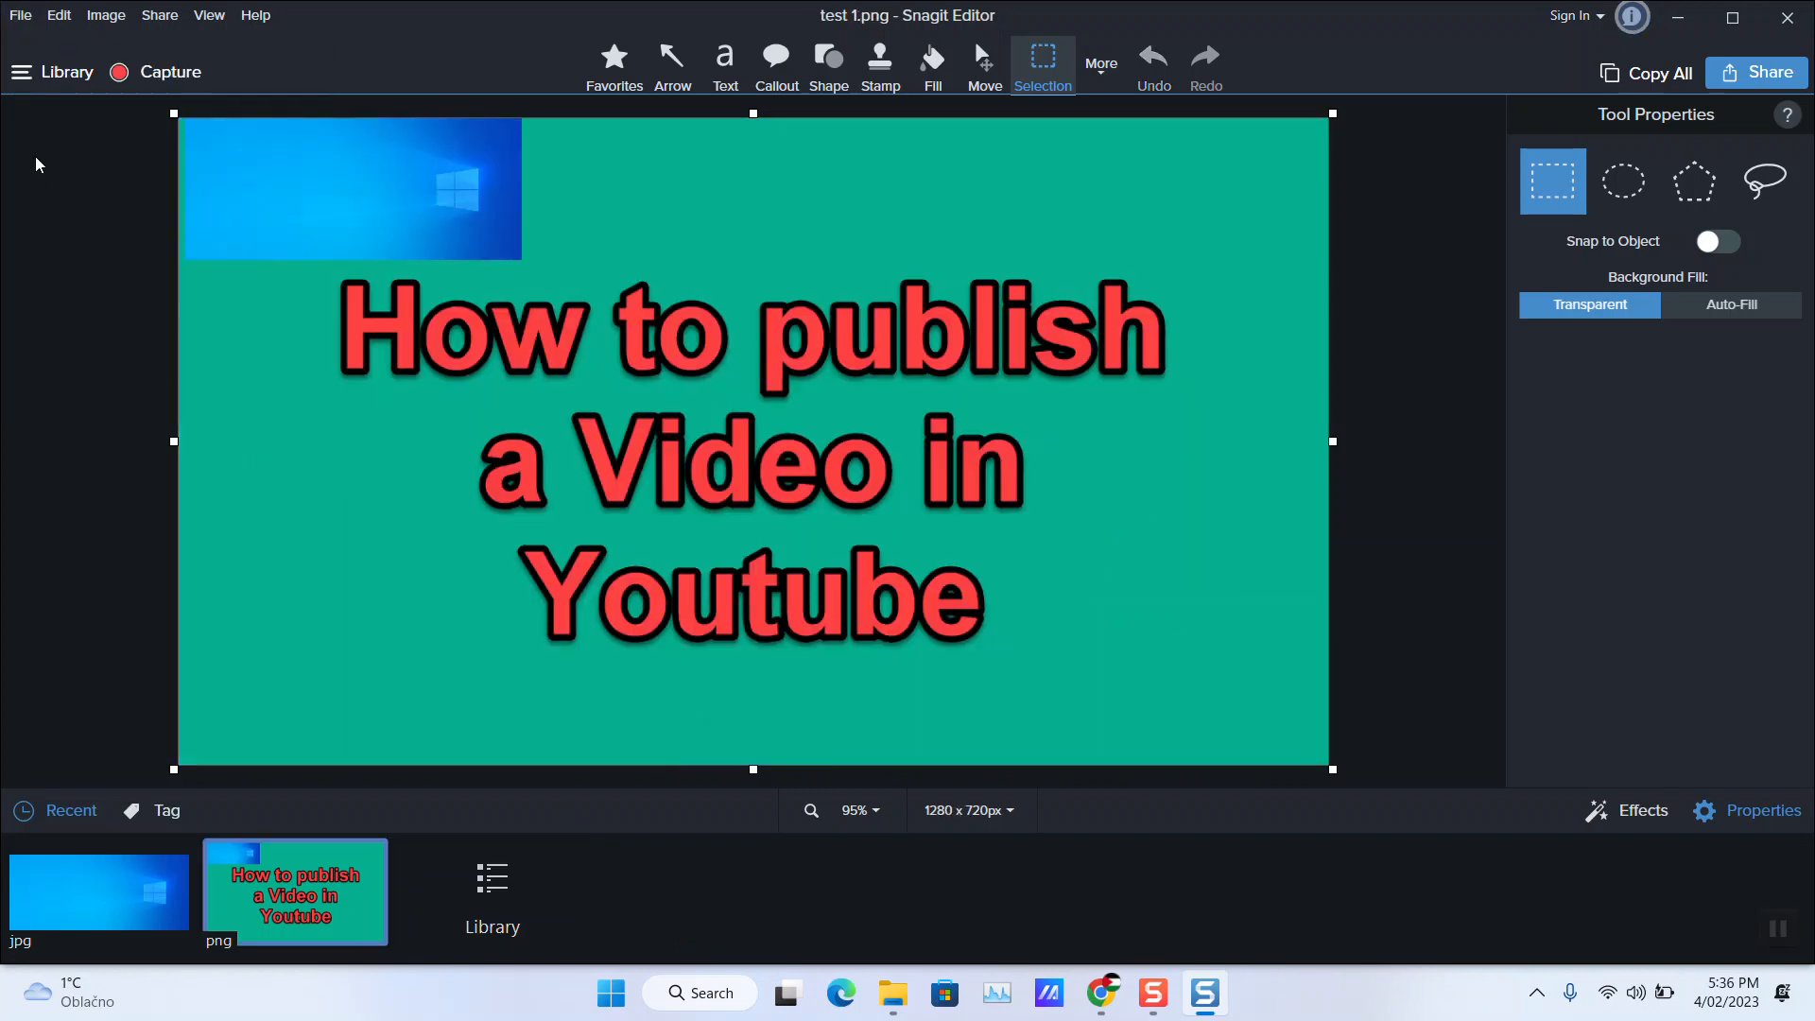
pyautogui.click(21, 16)
pyautogui.click(76, 74)
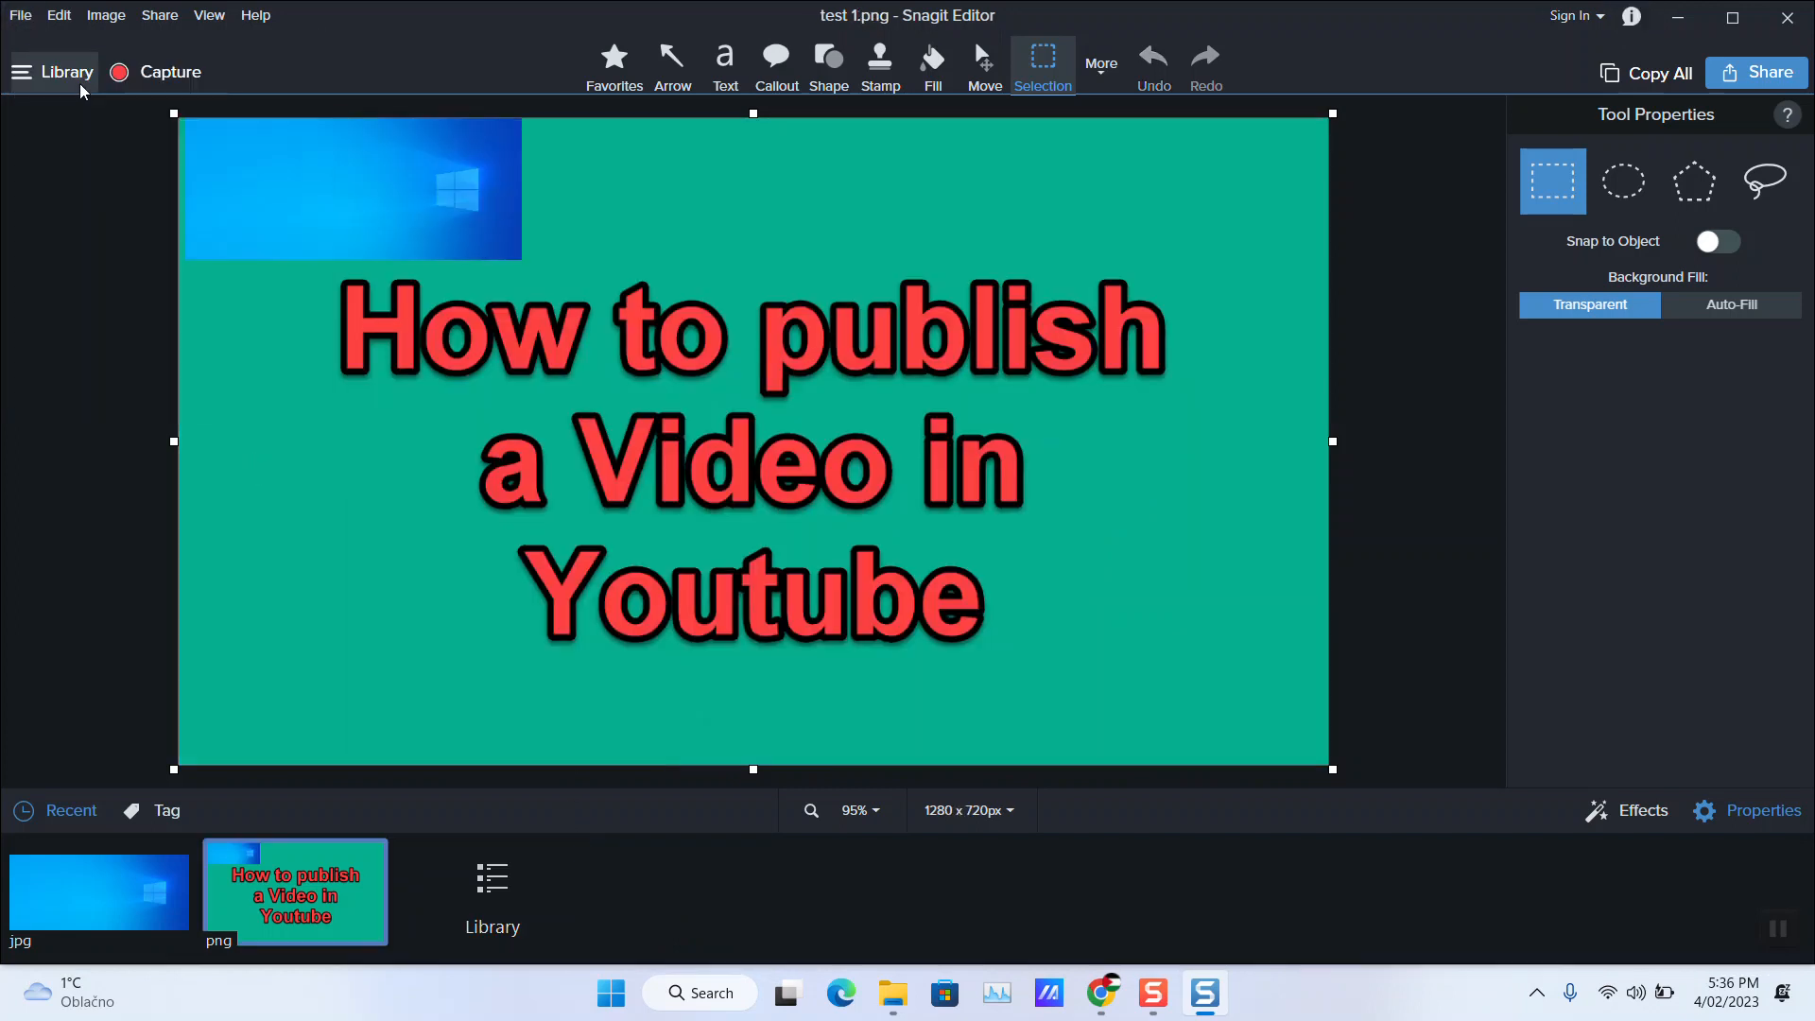
pyautogui.click(555, 581)
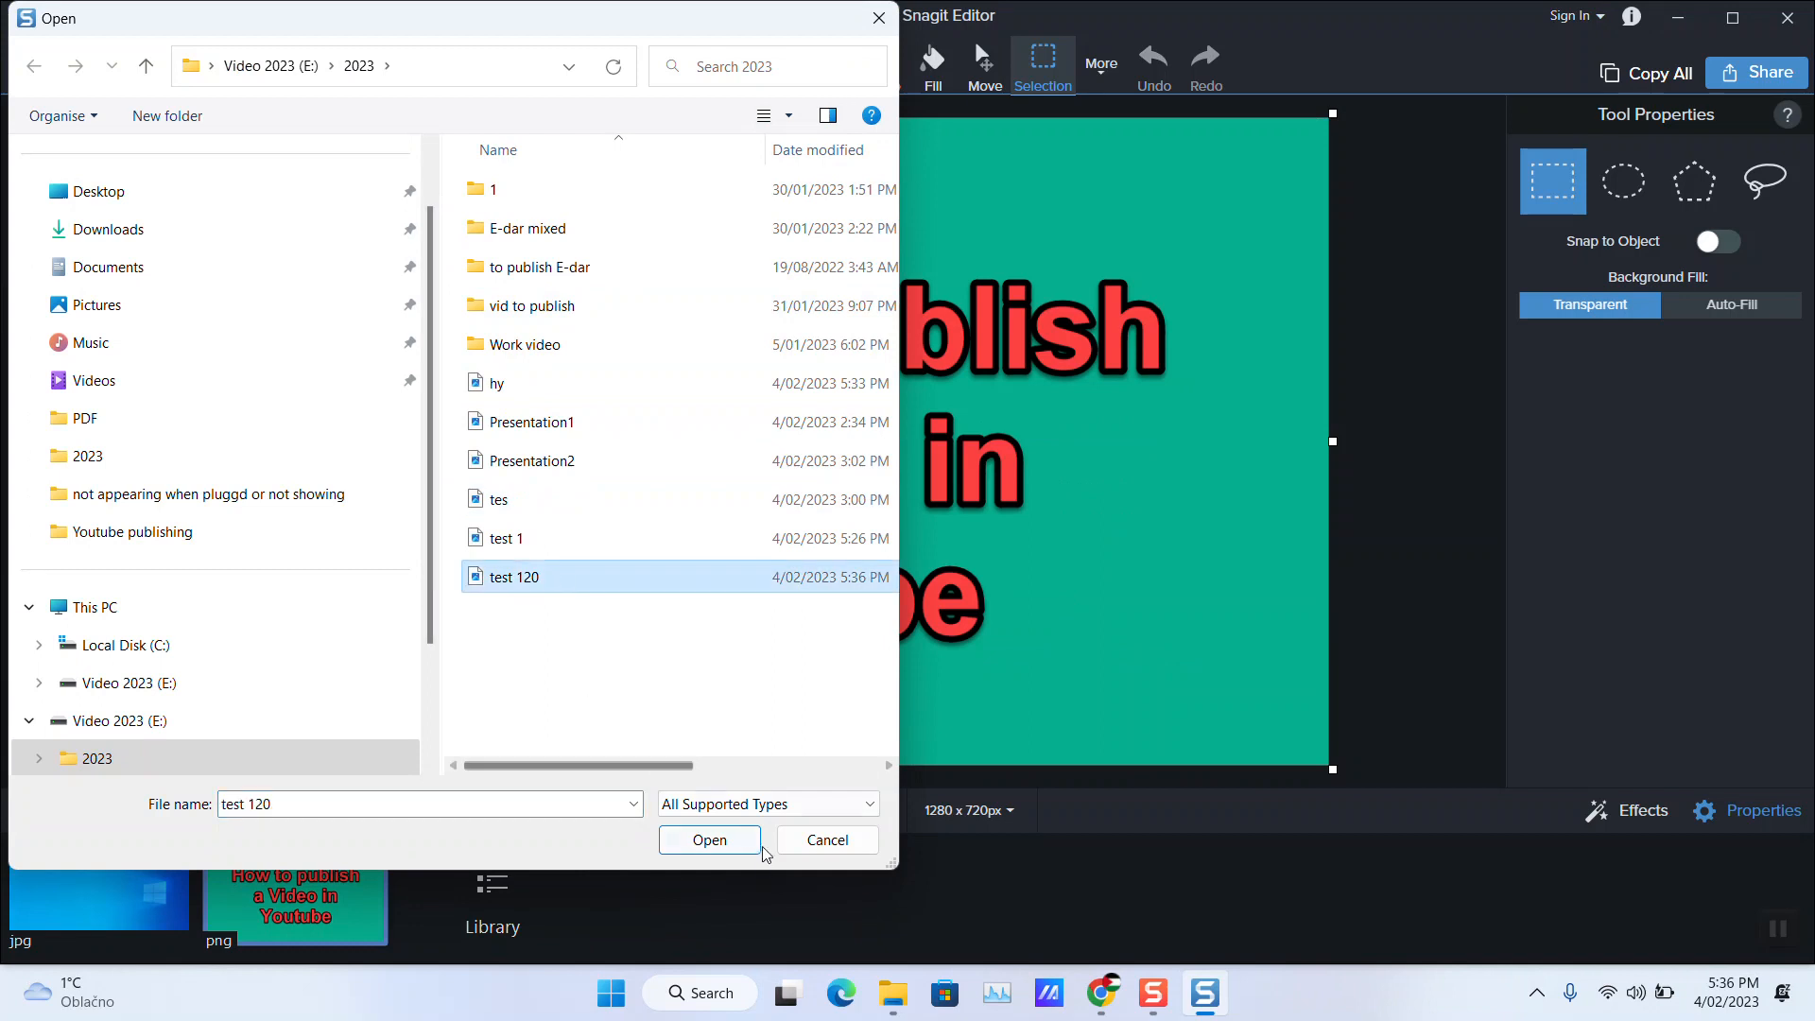
pyautogui.press('Return')
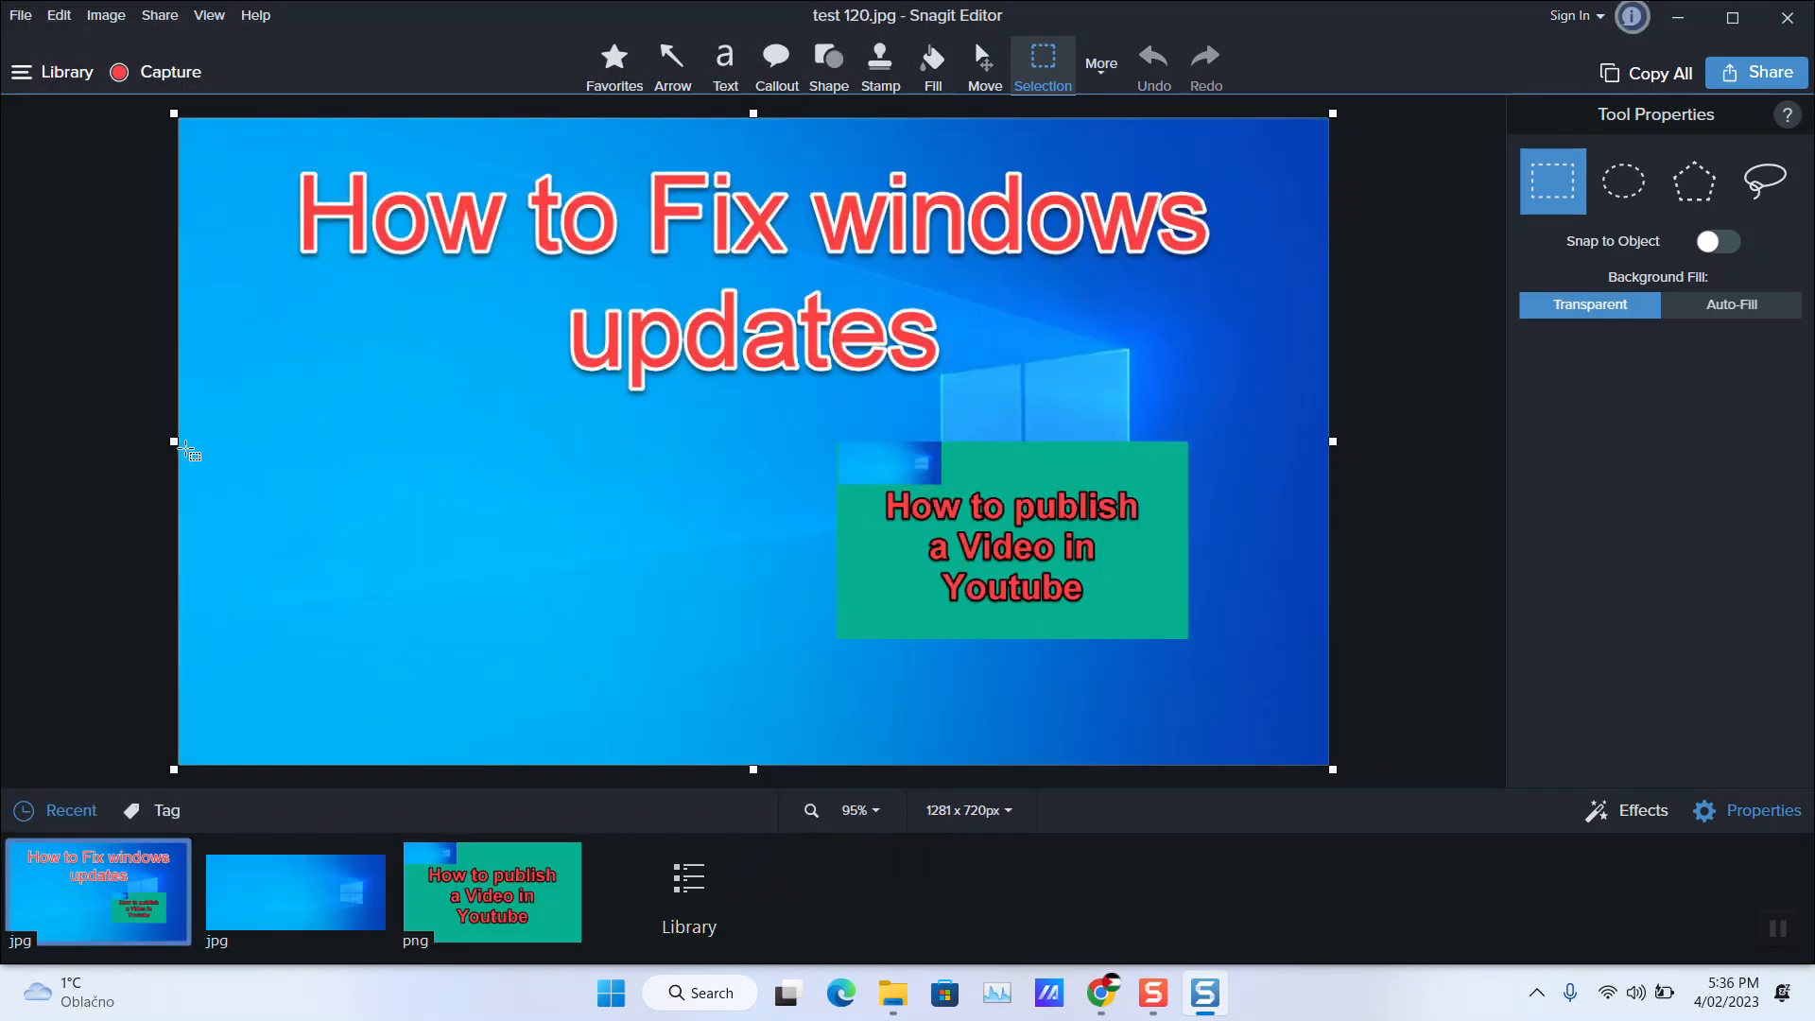
# Crop the test 120 image at its side edges to exactly 1280 x 720 px
pyautogui.moveTo(174, 442); pyautogui.dragTo(173, 442)
pyautogui.moveTo(1332, 443); pyautogui.dragTo(1332, 448)
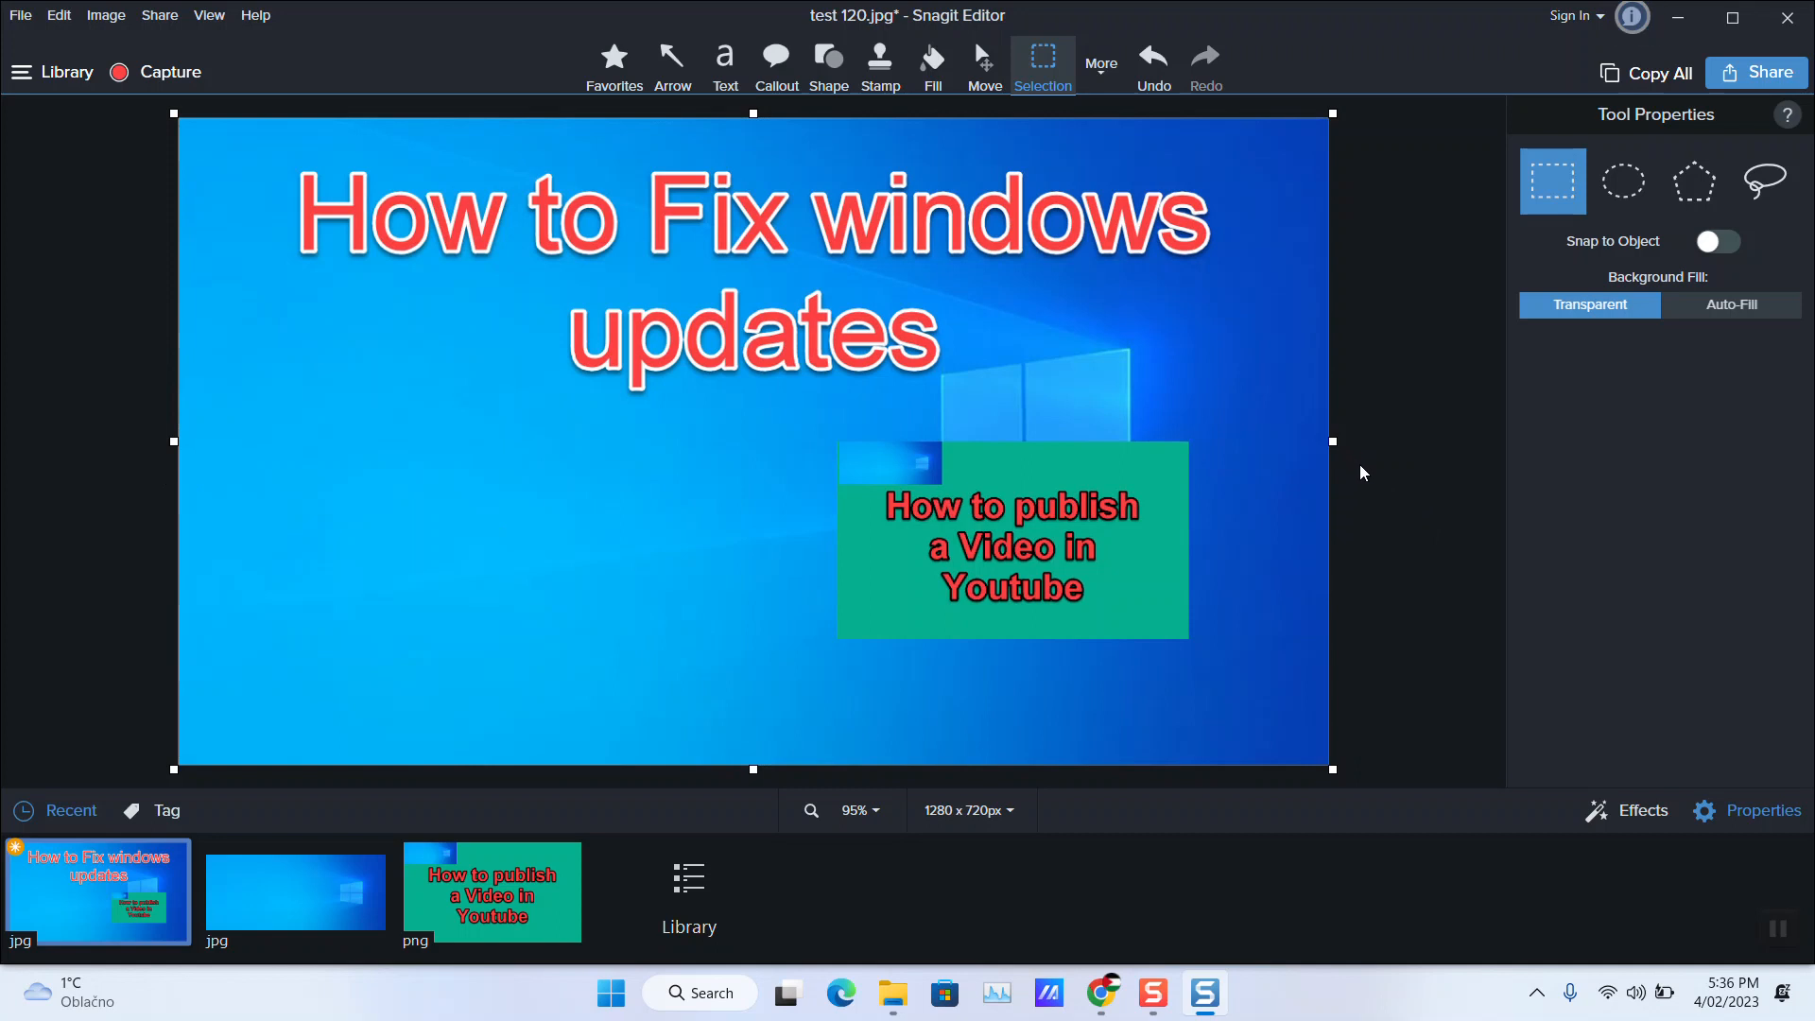